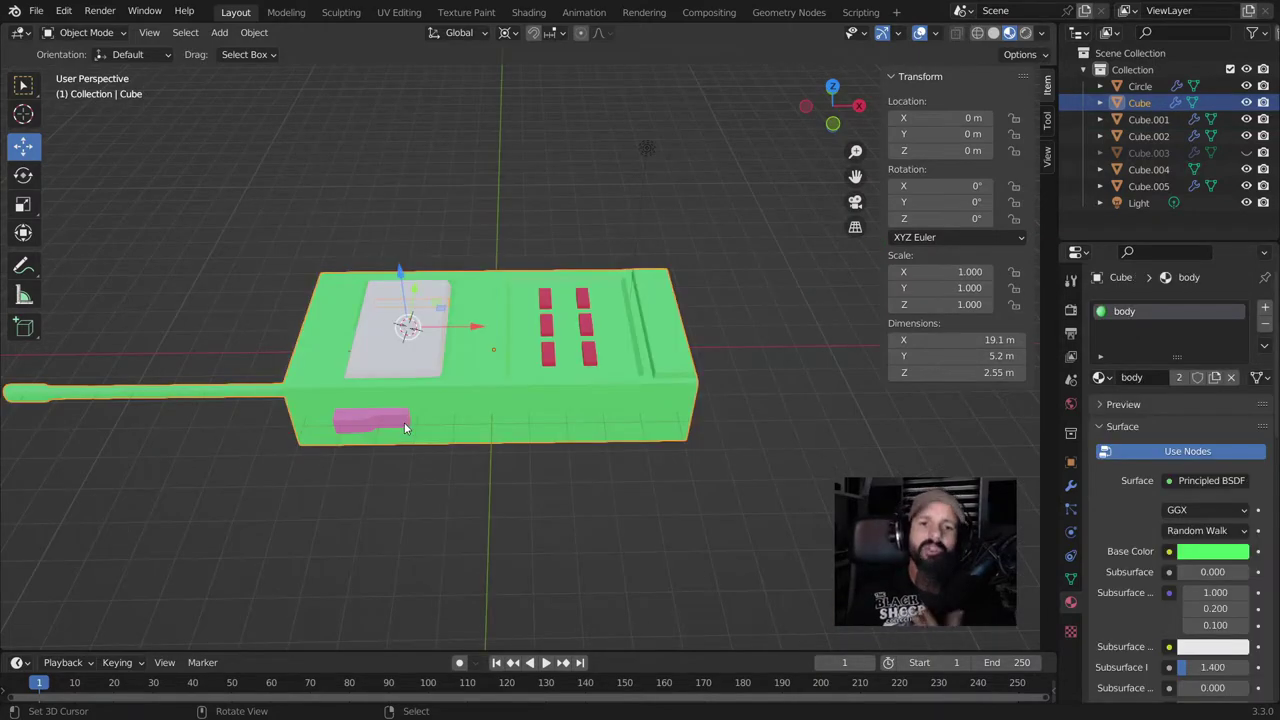
Inspect the materials assigned to the pink side button and the blue knob on the opposite side.
left_click(405, 428)
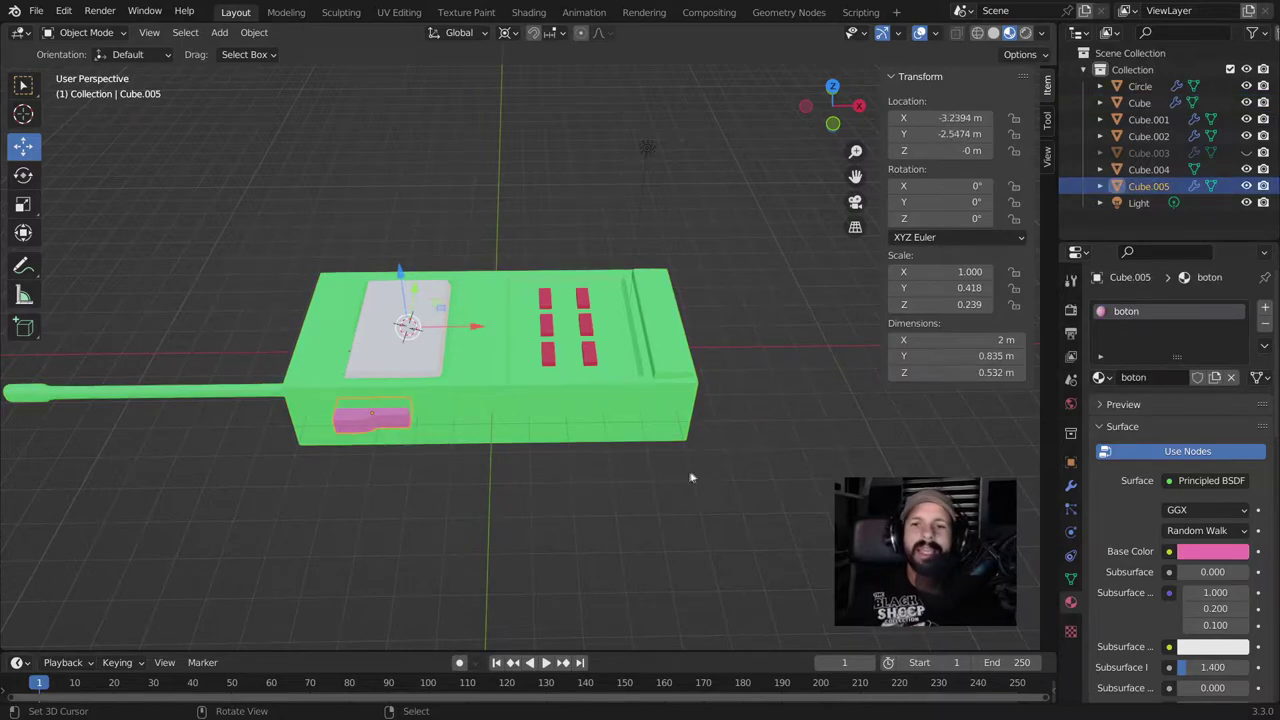
middle_click_drag(740, 537, 372, 536)
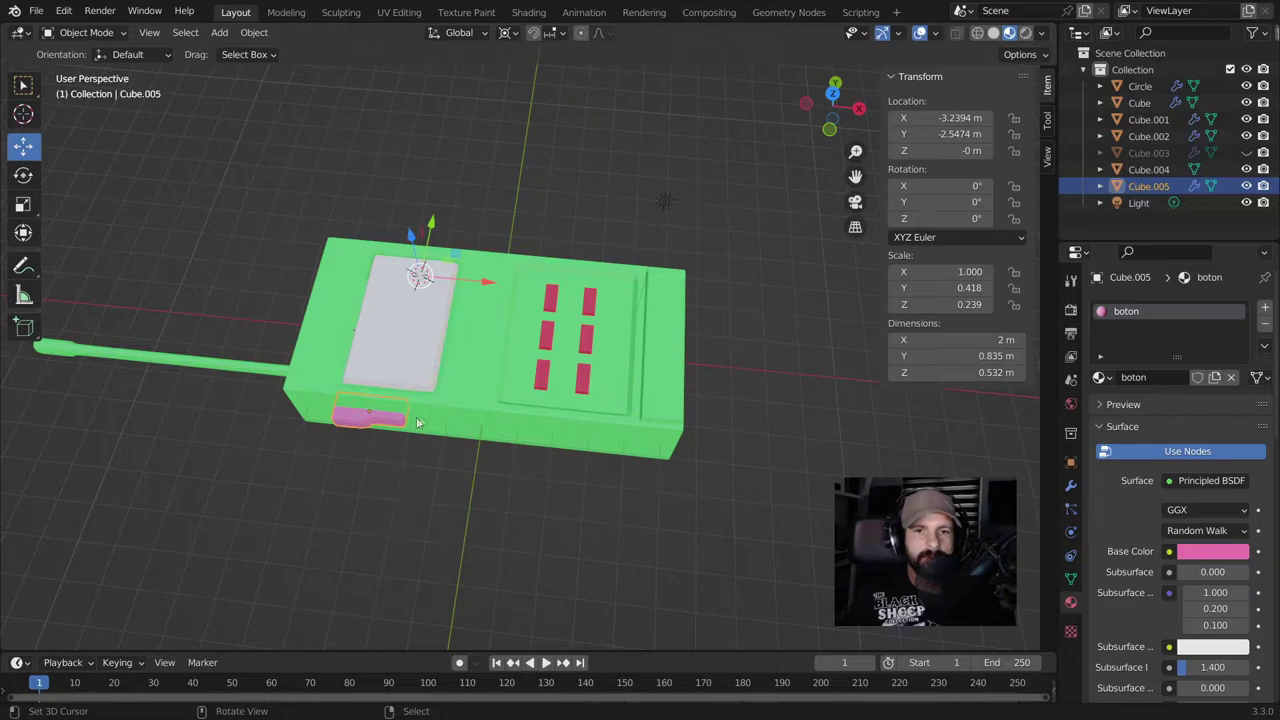
middle_click_drag(535, 486, 326, 494)
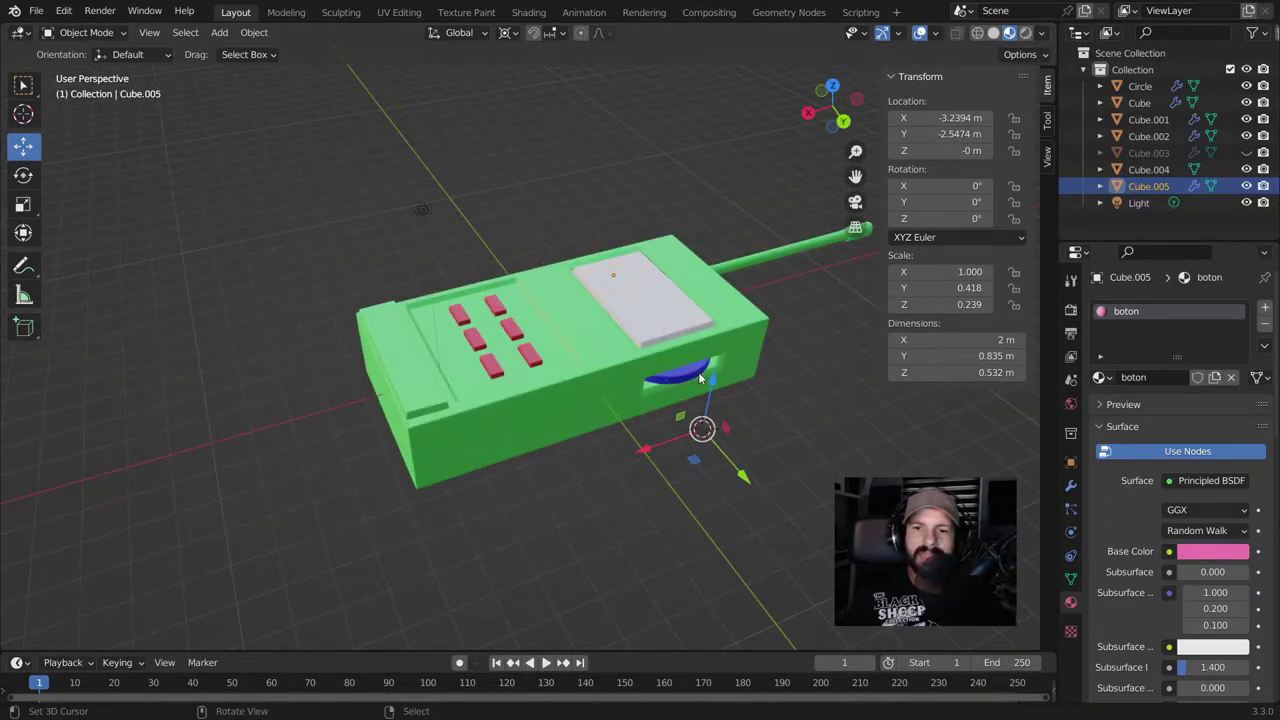
left_click(1139, 86)
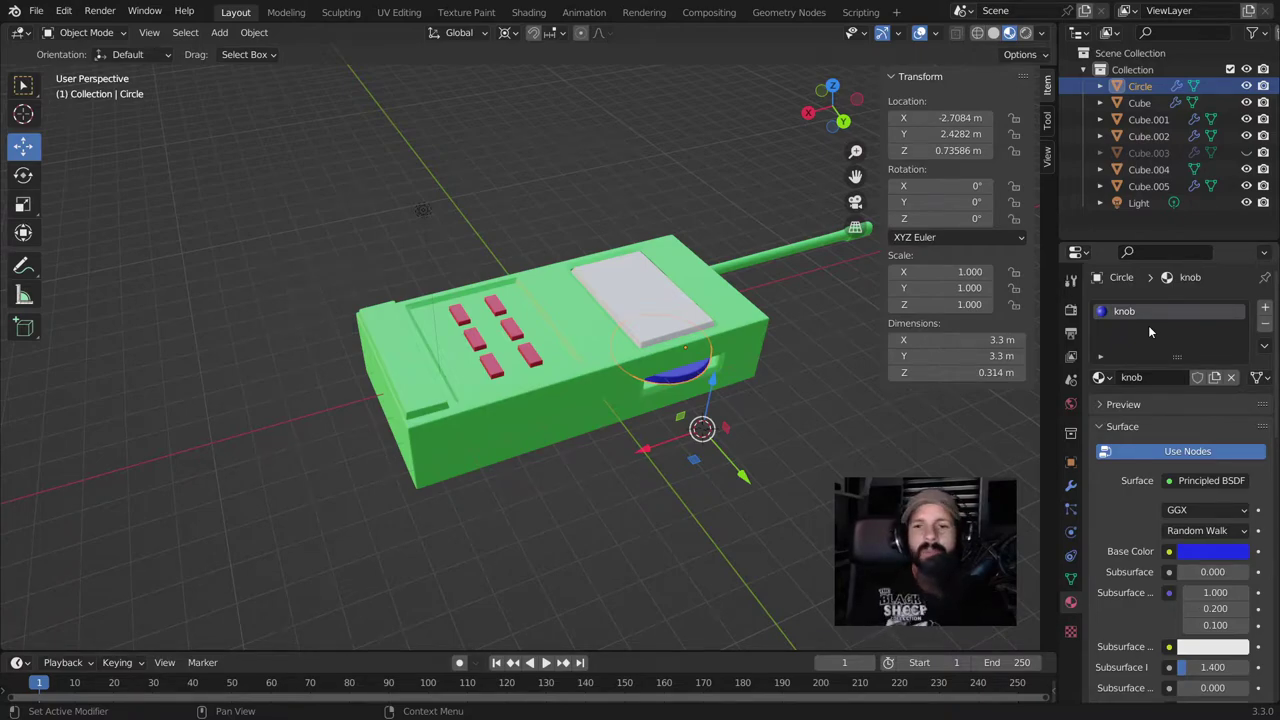
Create a material named speaker for the large grey panel on the device's face and make its base color red.
left_click(628, 318)
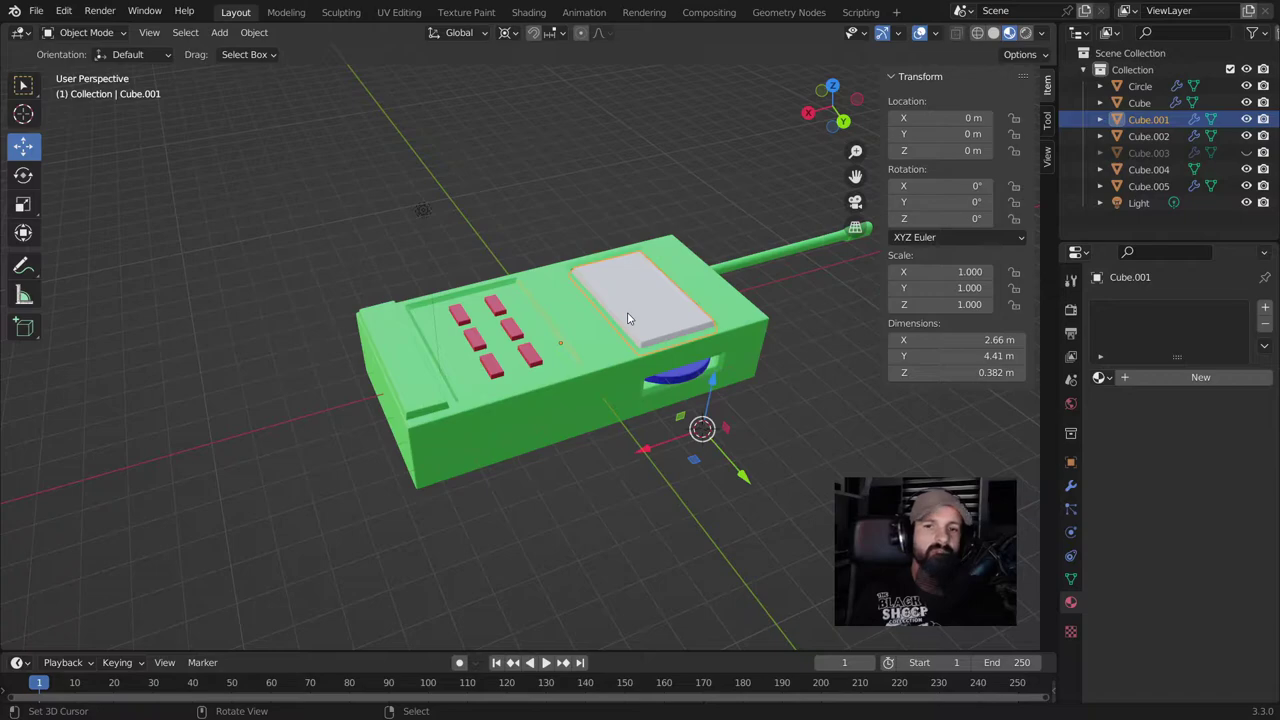
left_click(1180, 380)
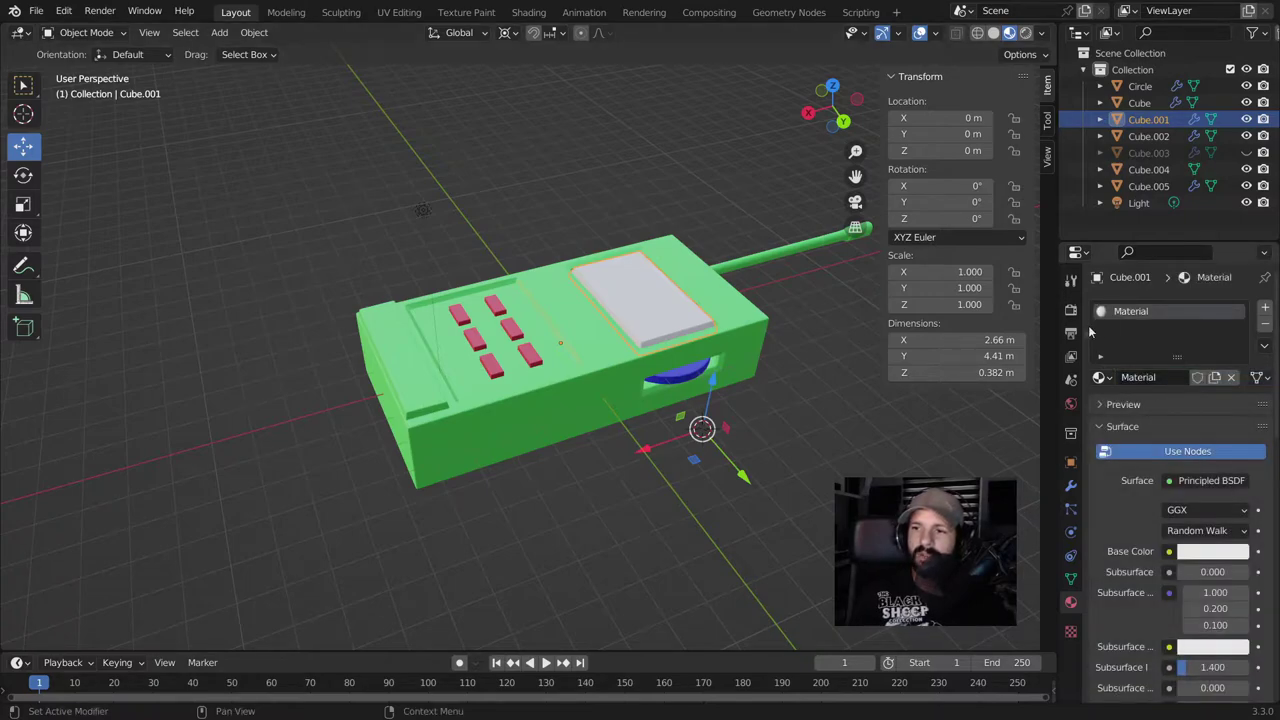
type("sp")
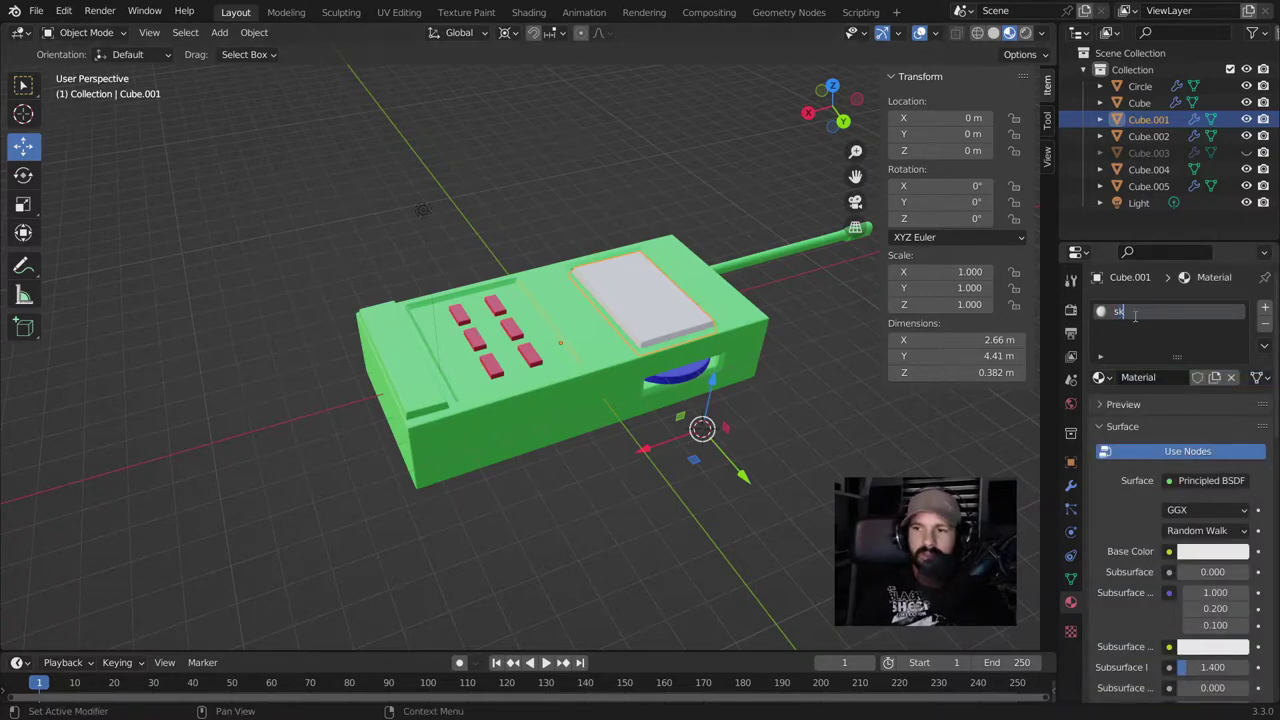
type("eaker")
key("Return")
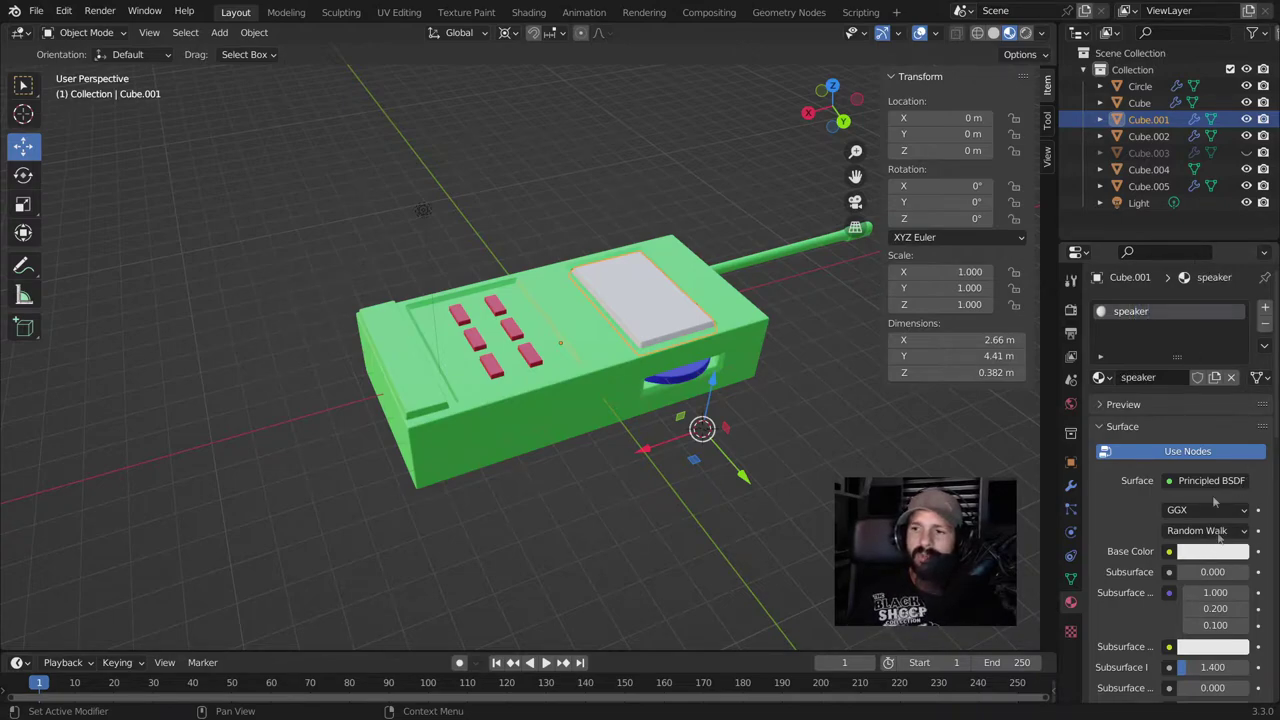
left_click(1212, 551)
left_click_drag(1192, 360, 1158, 436)
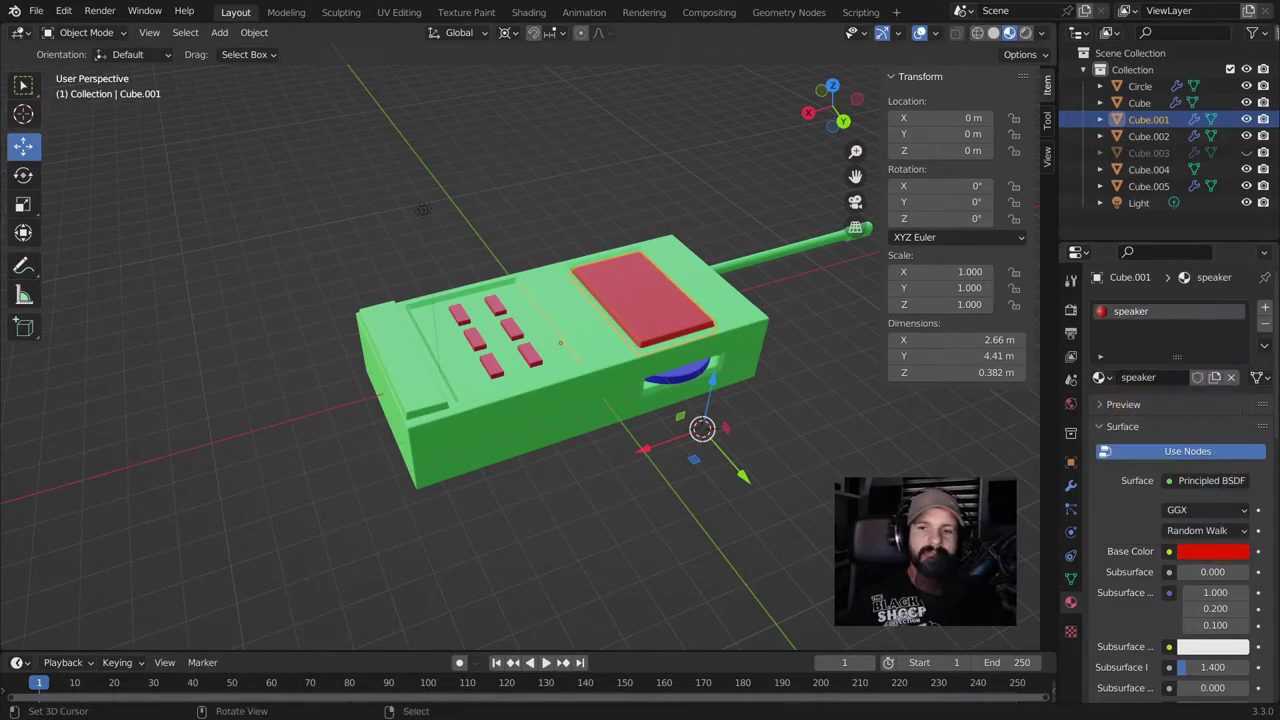
right_click(850, 470, "shift")
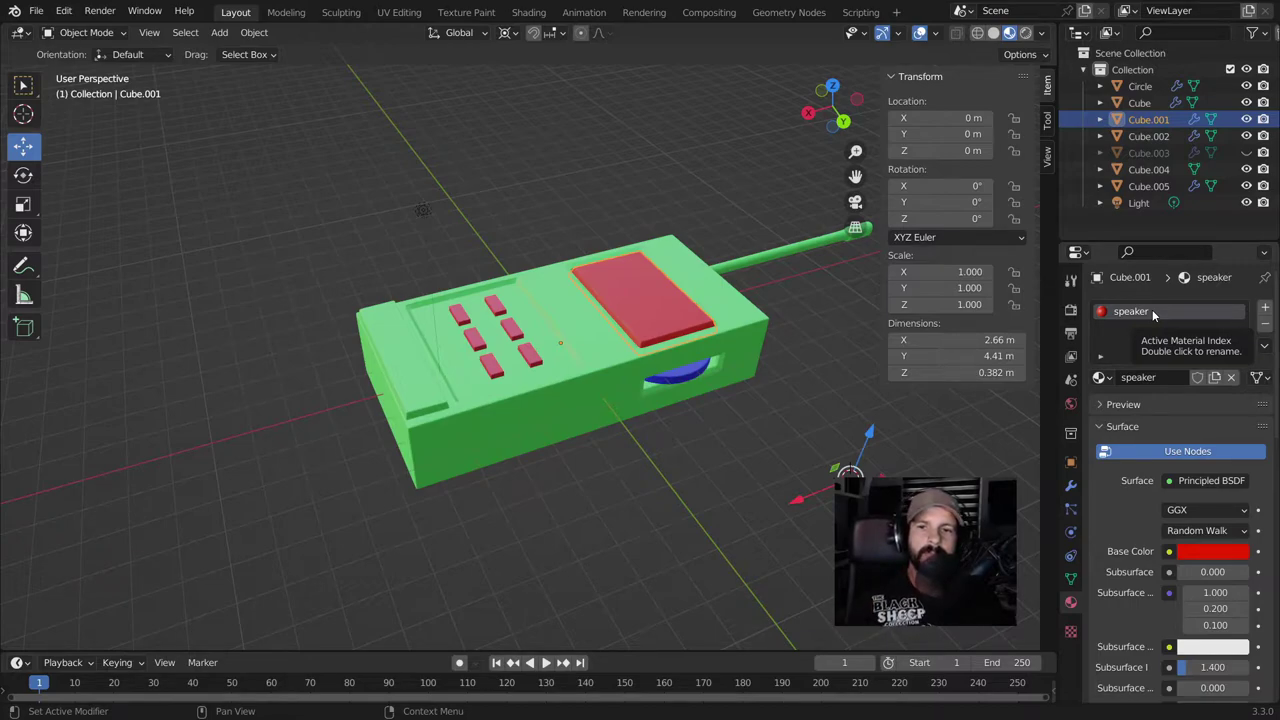
Change the keypad material's base color from red to blue-violet.
left_click(481, 337)
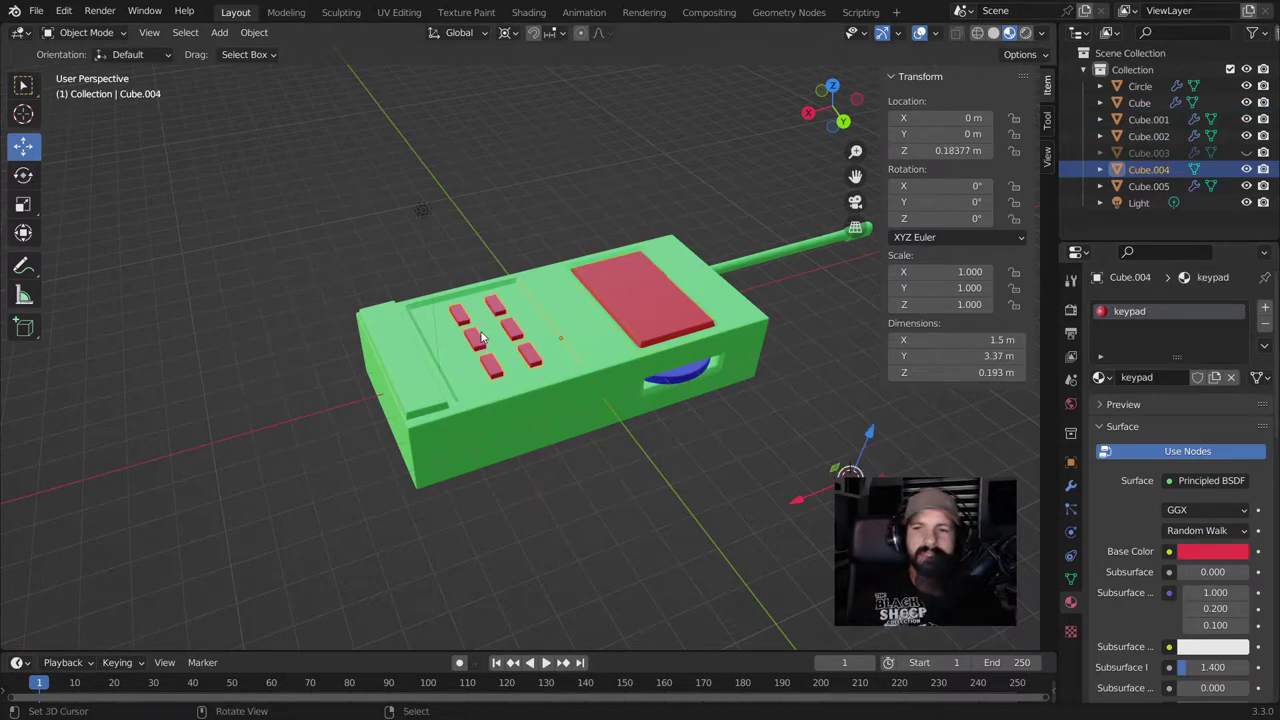
left_click(1213, 553)
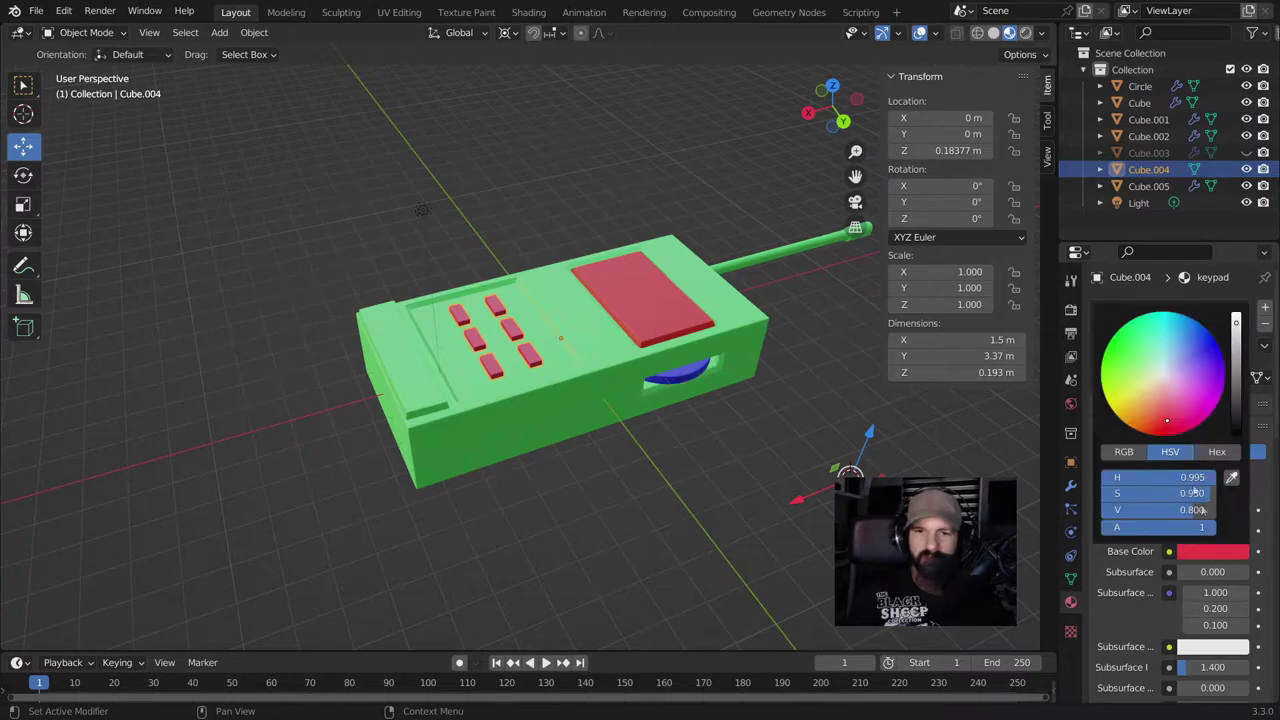
left_click(1184, 382)
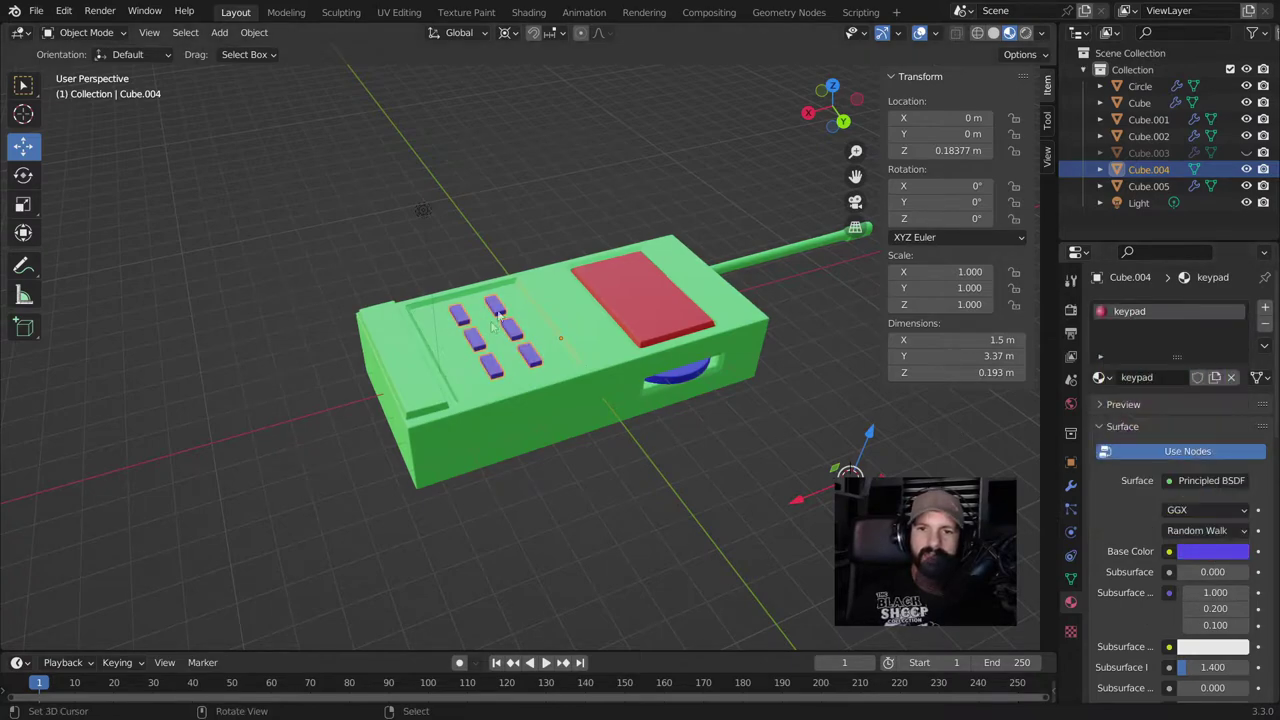
Isolate the green body in local view and open the UV Editing workspace.
left_click(643, 310)
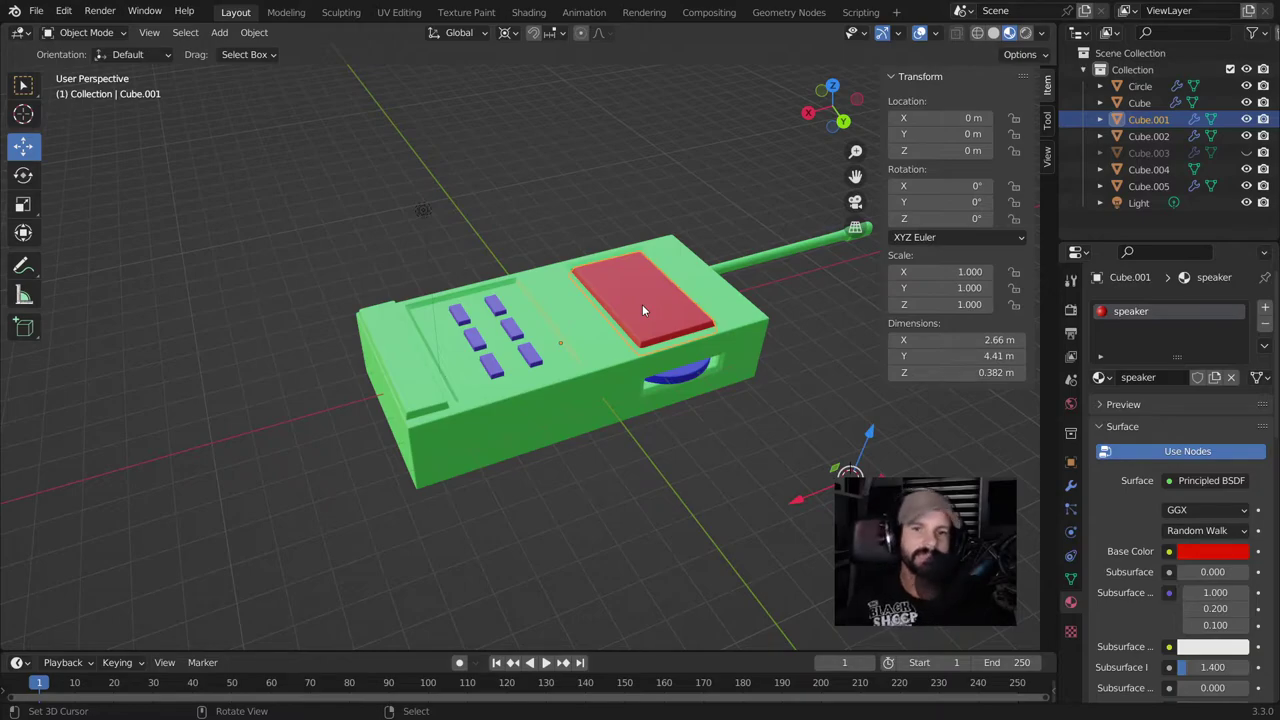
middle_click_drag(642, 310, 642, 420)
scroll(642, 420, "up", 4)
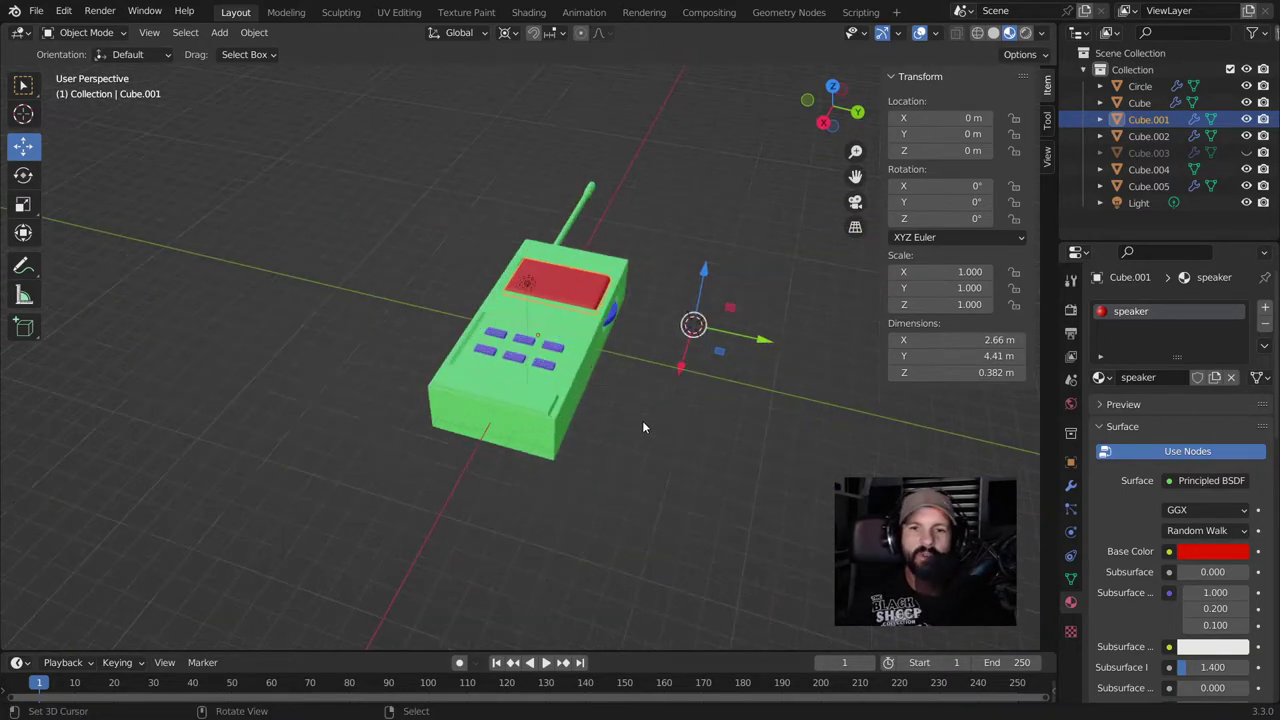
left_click(609, 407)
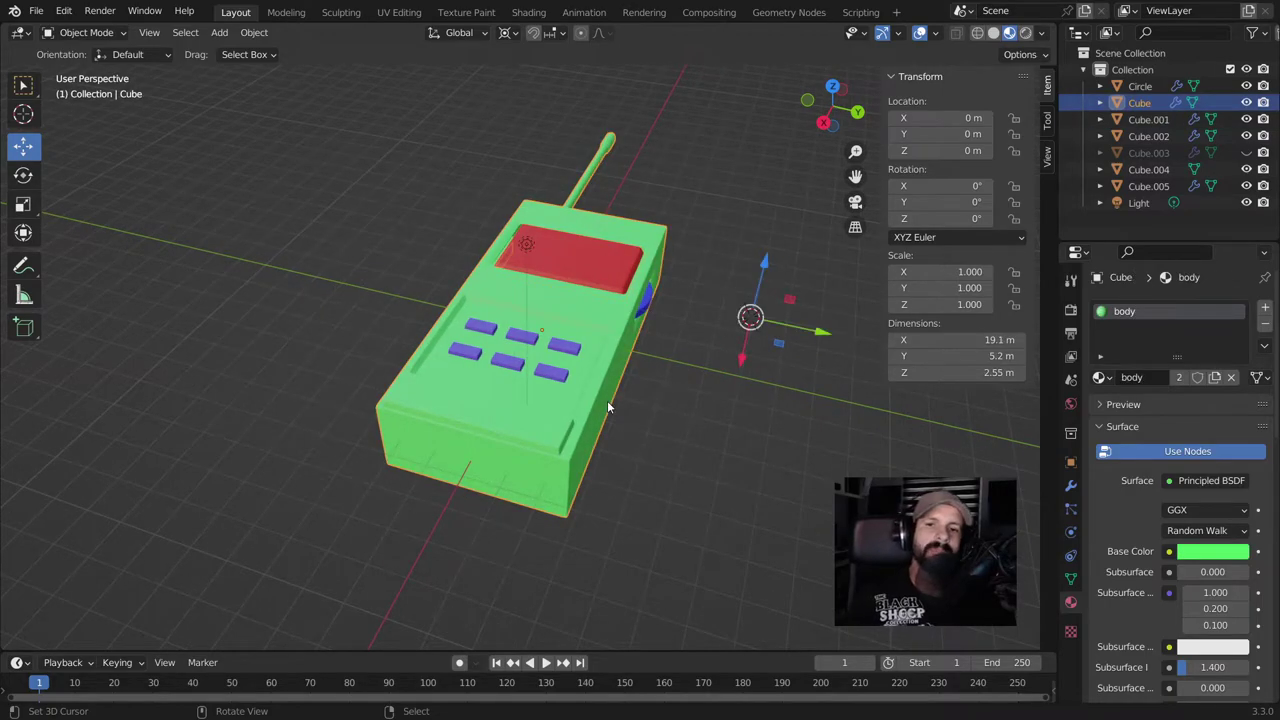
key("KP_Divide")
left_click(528, 12)
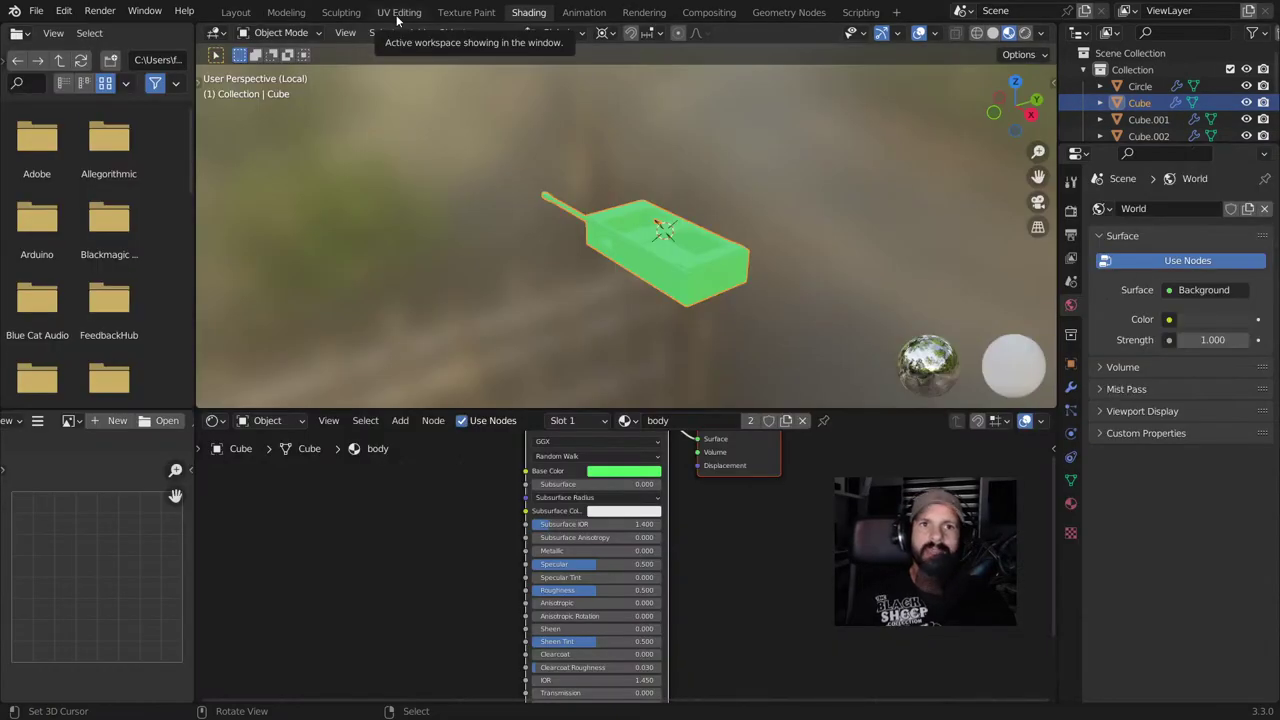
left_click(399, 12)
Select the entire mesh of the body in Edit Mode.
middle_click_drag(815, 550, 814, 447)
scroll(814, 447, "down", 6)
key("Tab")
middle_click_drag(842, 396, 736, 363)
key("Tab")
key("a")
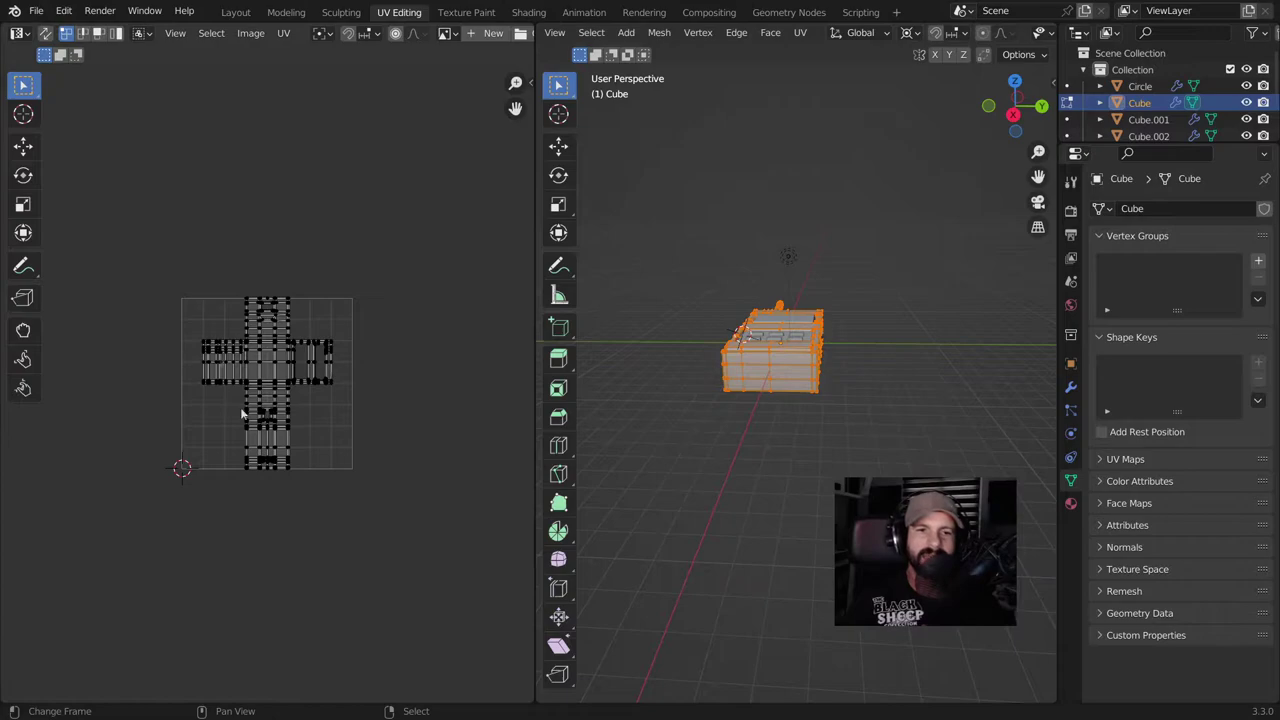
Unwrap the whole body with Smart UV Project, using a 66° angle limit and an island margin of 0.
scroll(279, 469, "up", 5)
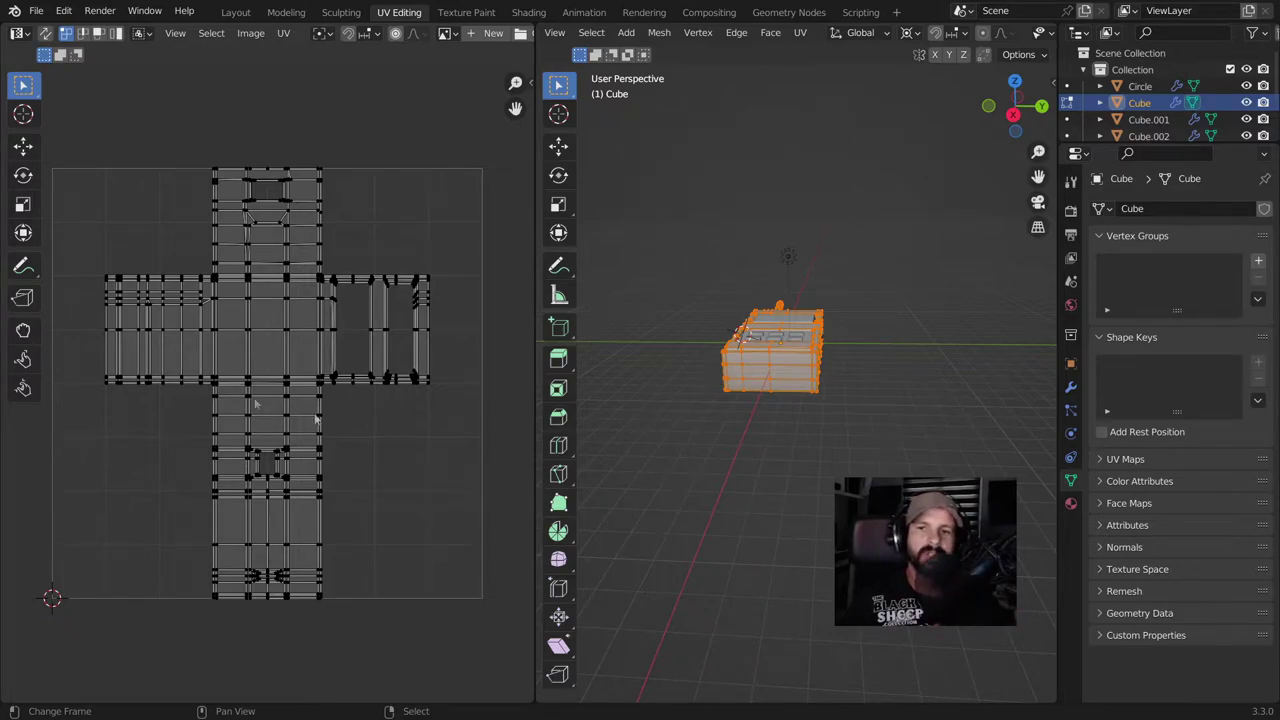
key("u")
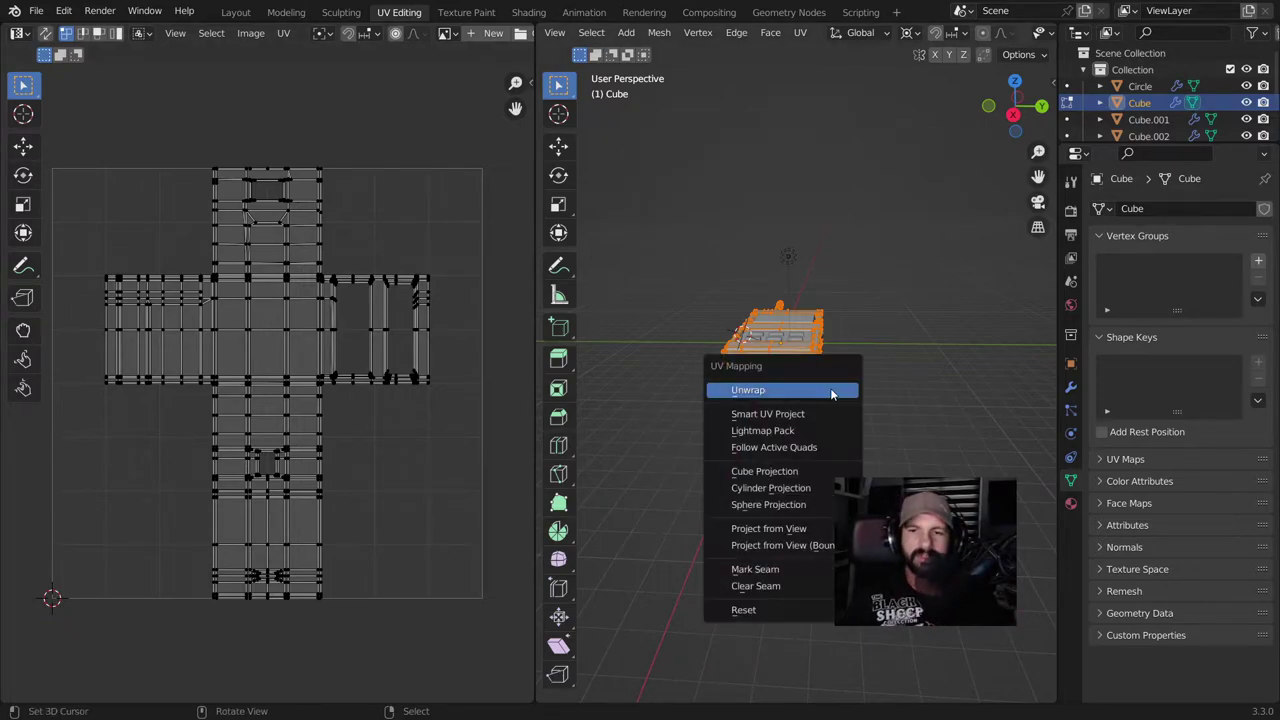
left_click(767, 414)
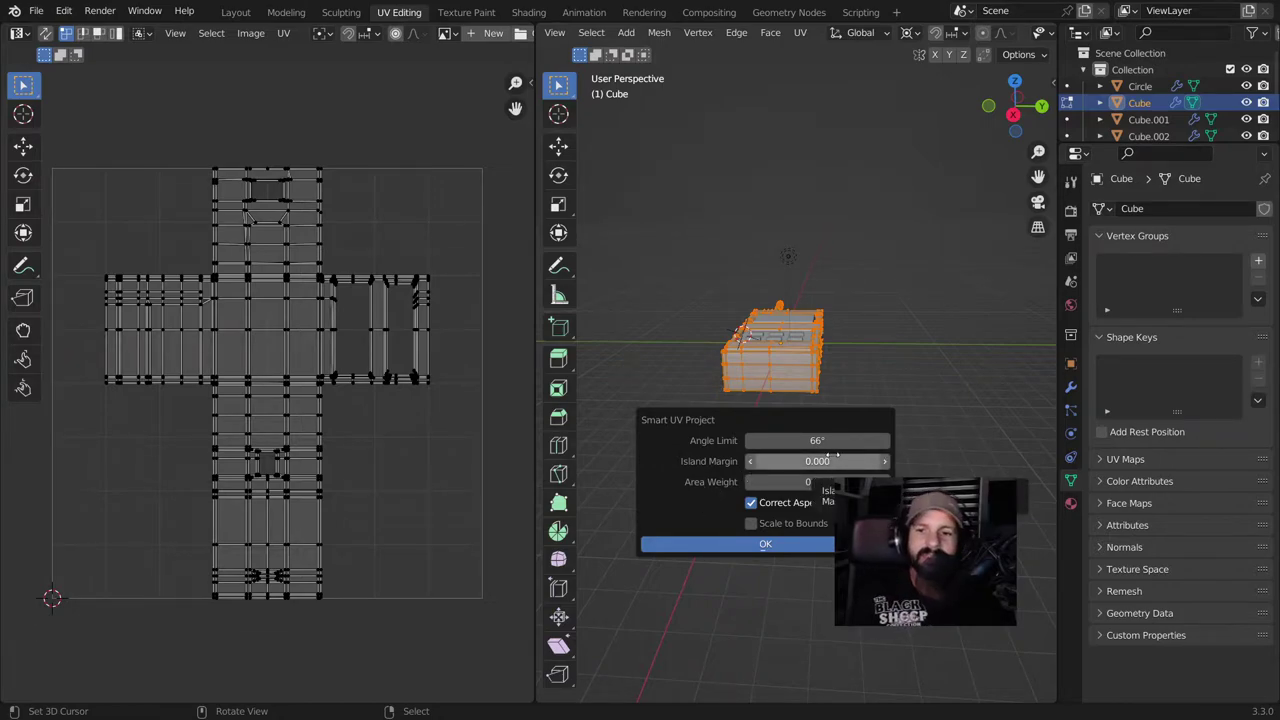
left_click(786, 543)
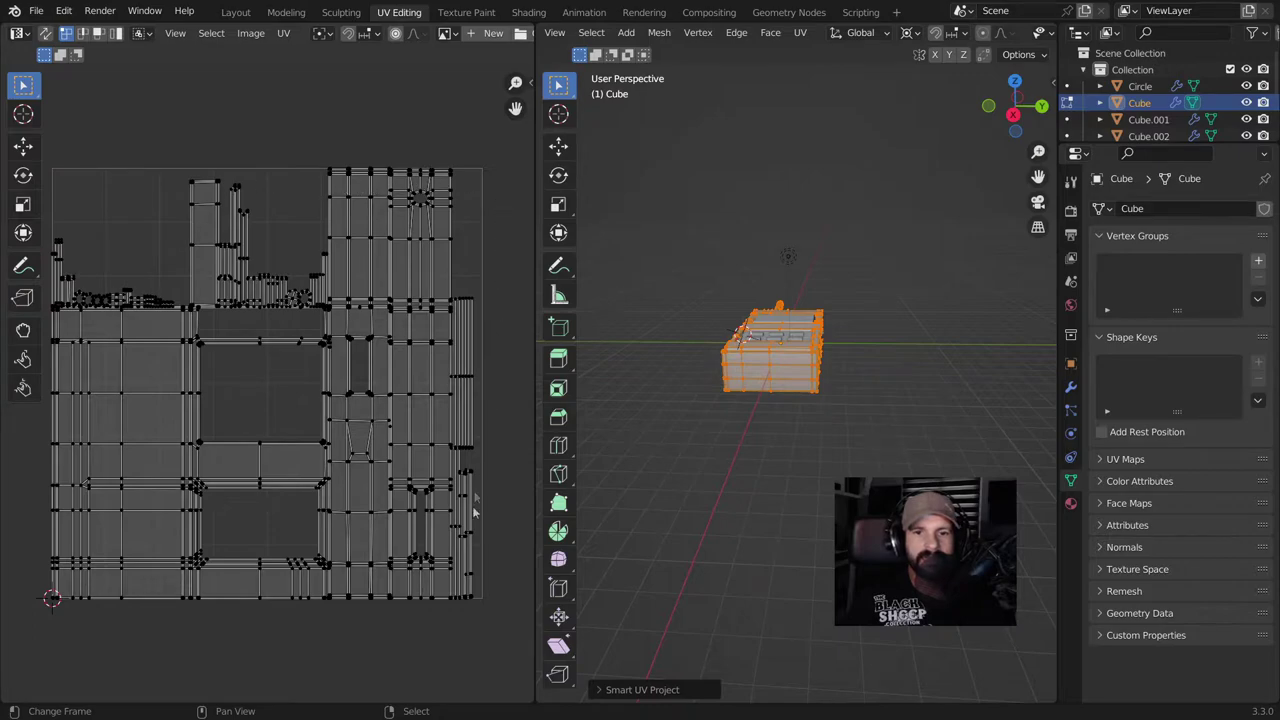
Run Smart UV Project on the whole body again with a 66° angle limit and a larger island margin that separates the islands.
middle_click_drag(760, 430, 782, 437)
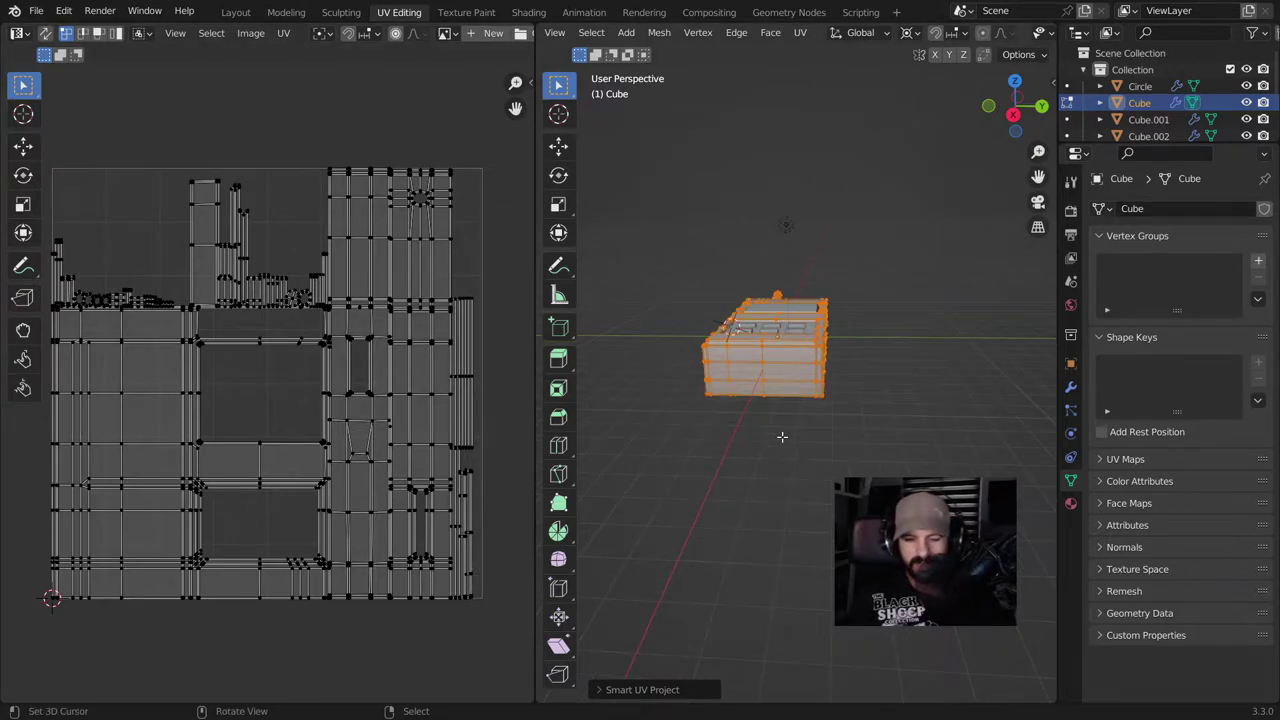
key("u")
left_click(783, 441)
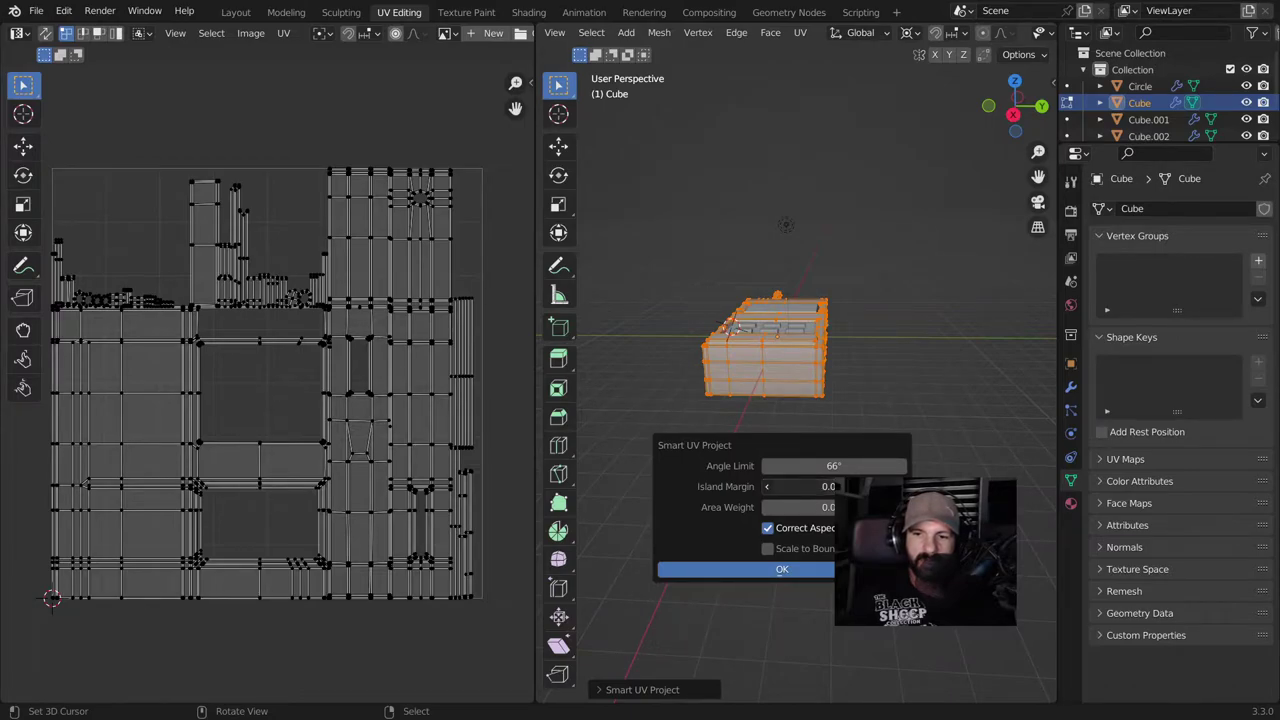
left_click(768, 569)
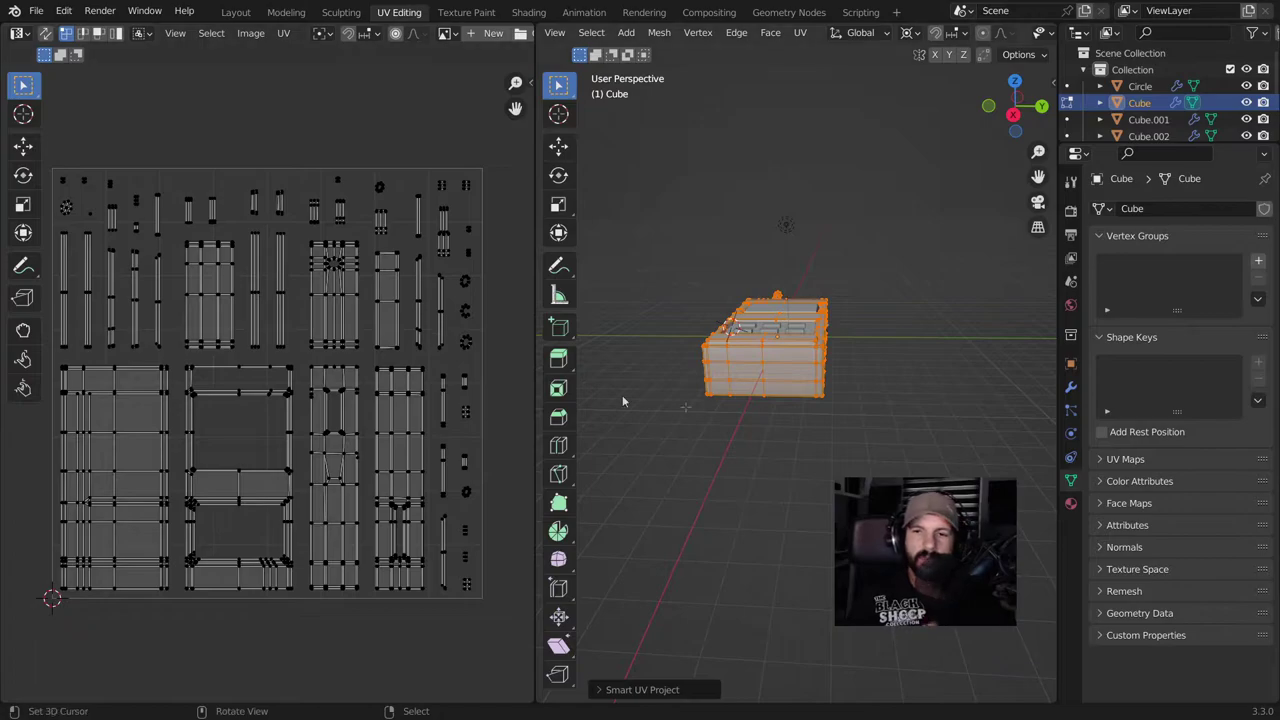
scroll(763, 420, "up", 2)
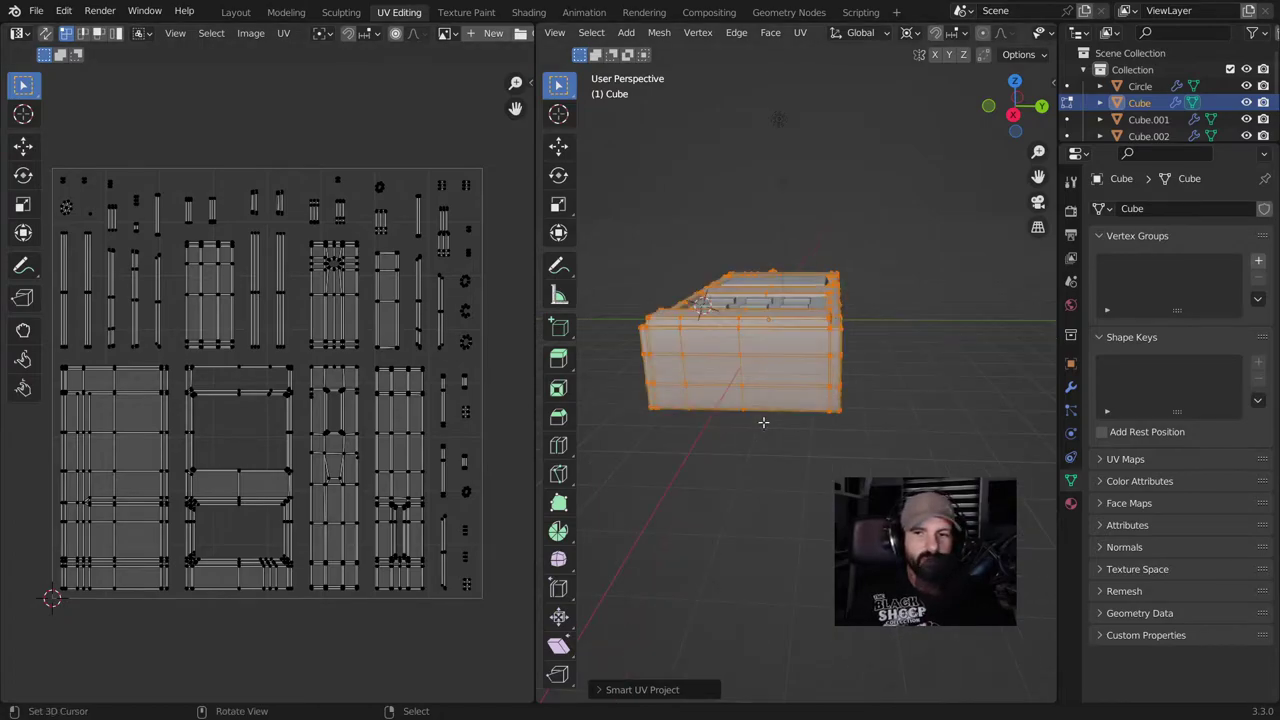
key("Tab")
key("Tab")
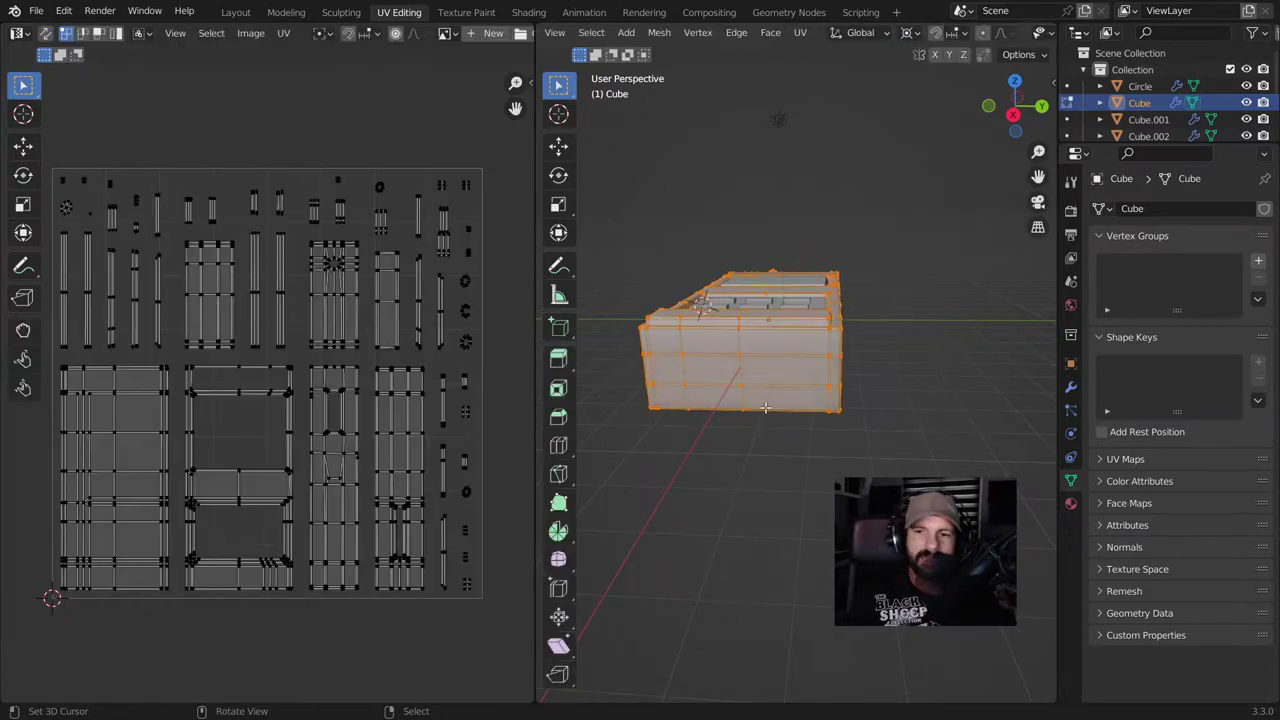
Deselect the whole mesh and select the edge loop along the upper edge of the body's keypad-end face.
key("u")
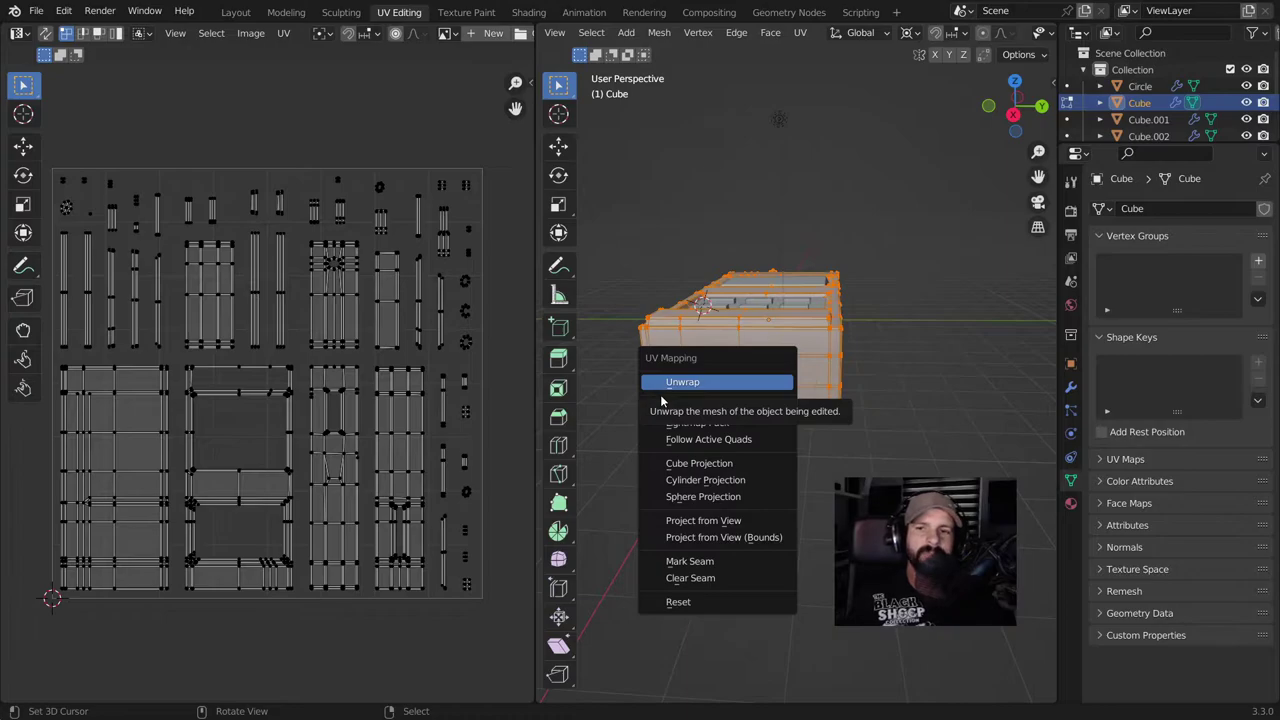
middle_click_drag(819, 385, 834, 392)
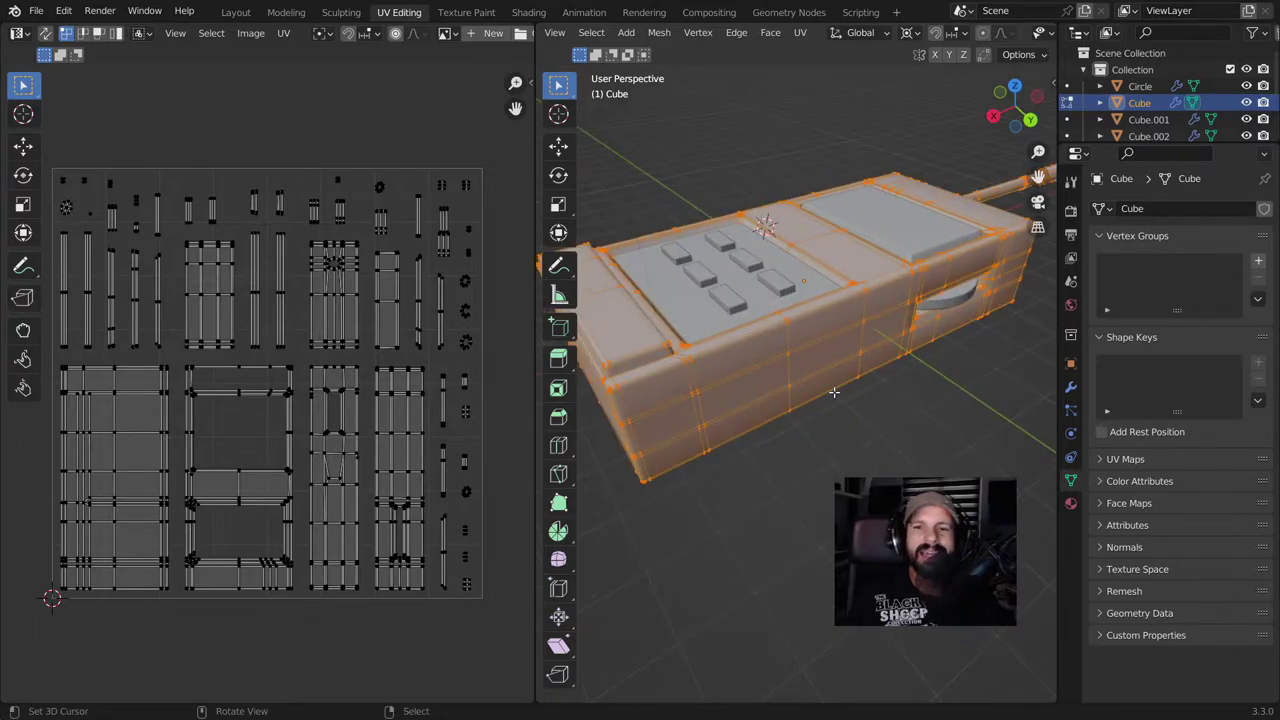
middle_click_drag(787, 468, 740, 380)
key("alt+a")
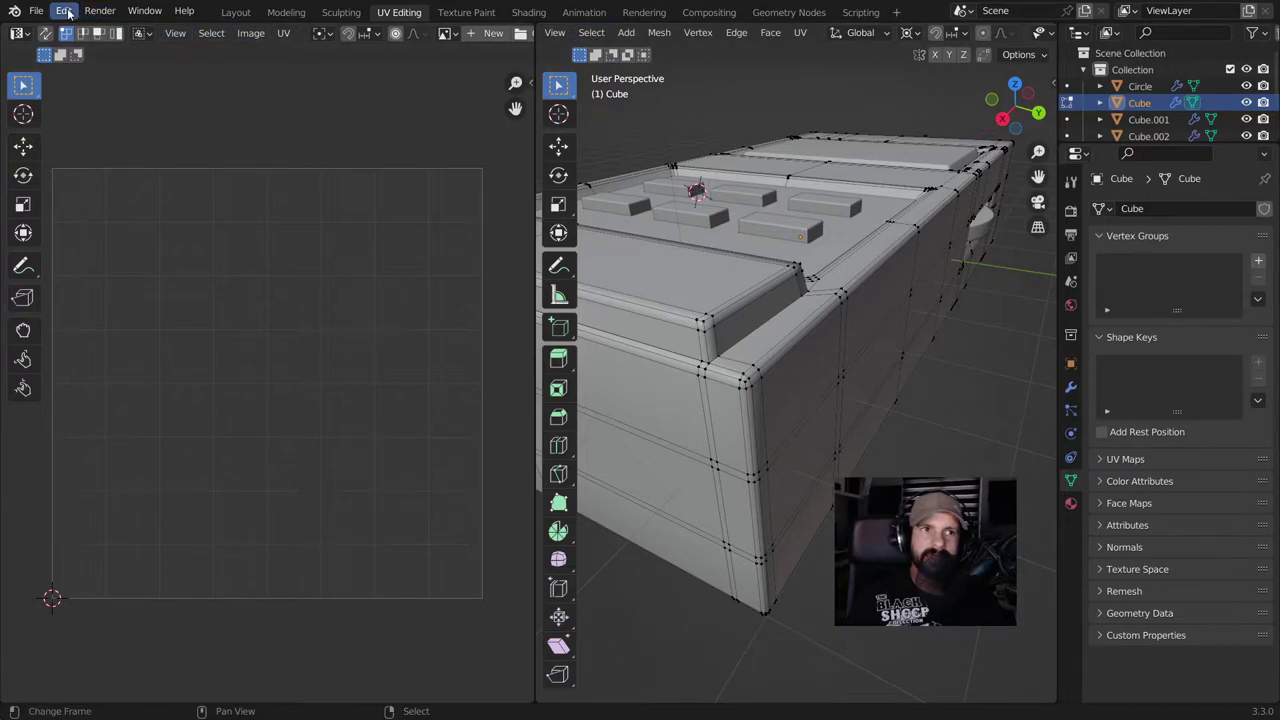
middle_click_drag(720, 320, 747, 329)
left_click(747, 329, "alt")
scroll(750, 331, "up", 2)
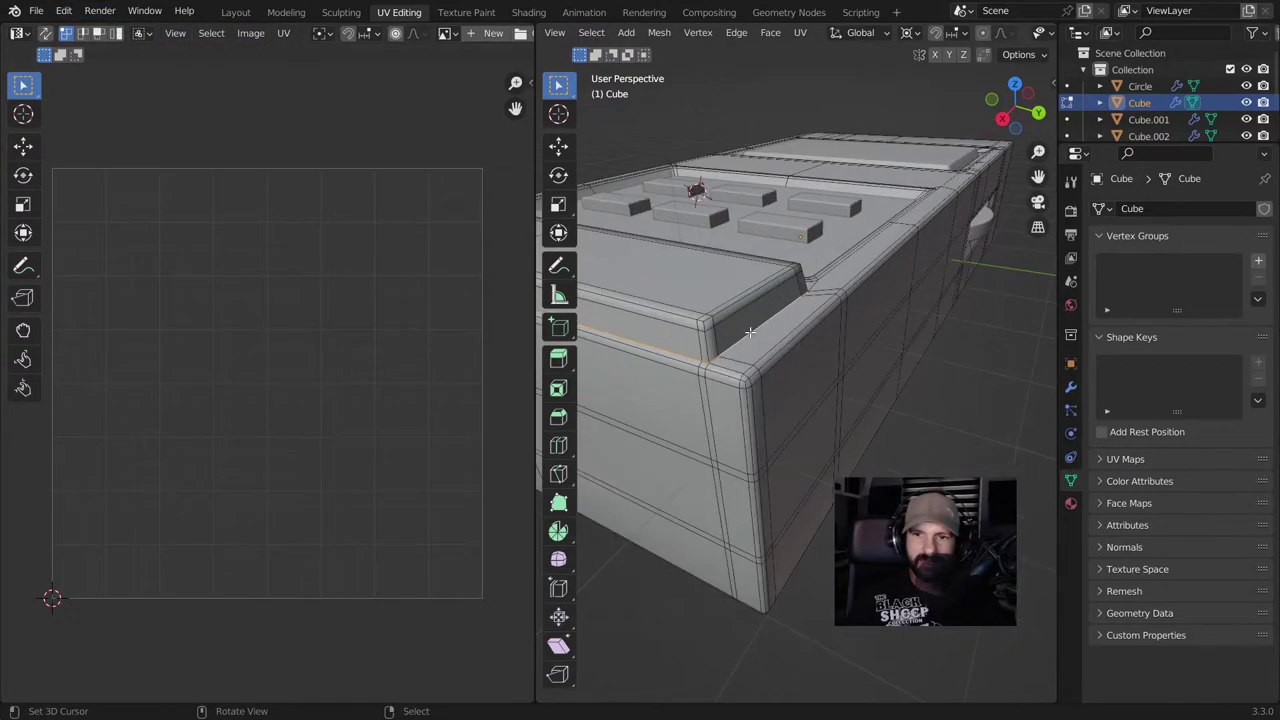
Add the edge loop around the body's bottom perimeter to the selection.
middle_click_drag(754, 426, 762, 213)
left_click(748, 216, "alt")
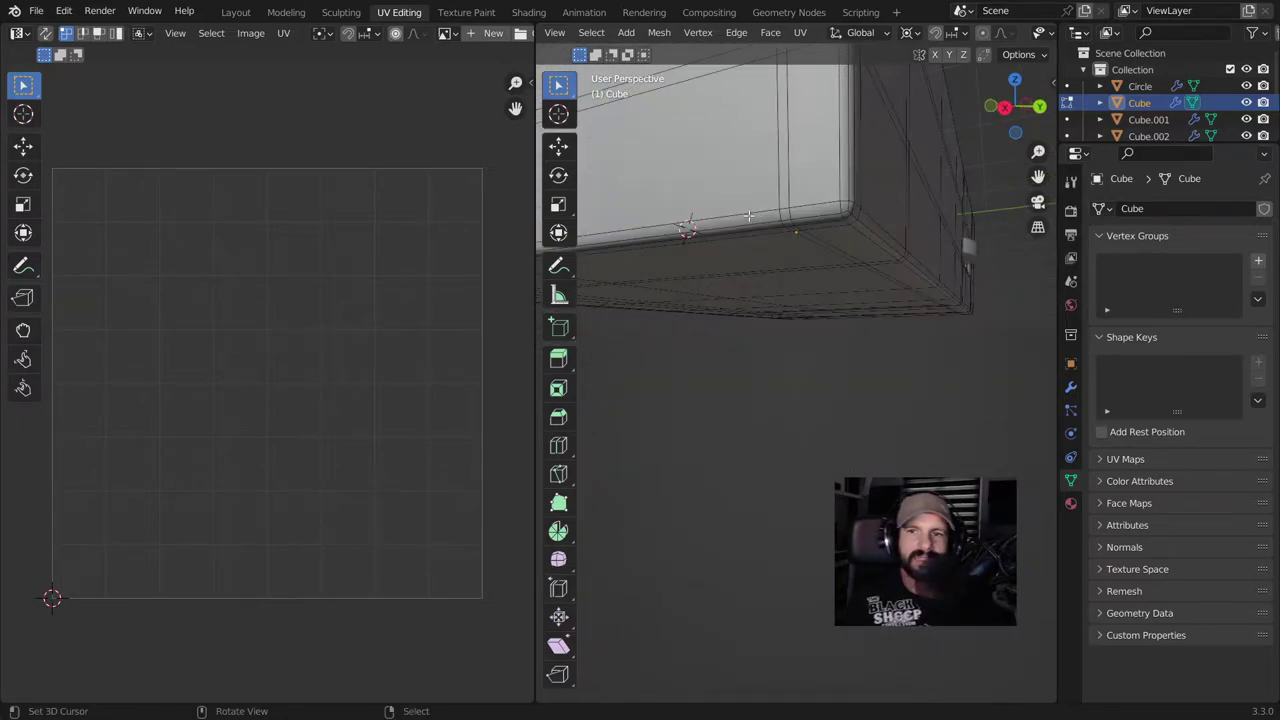
left_click(812, 214, "alt")
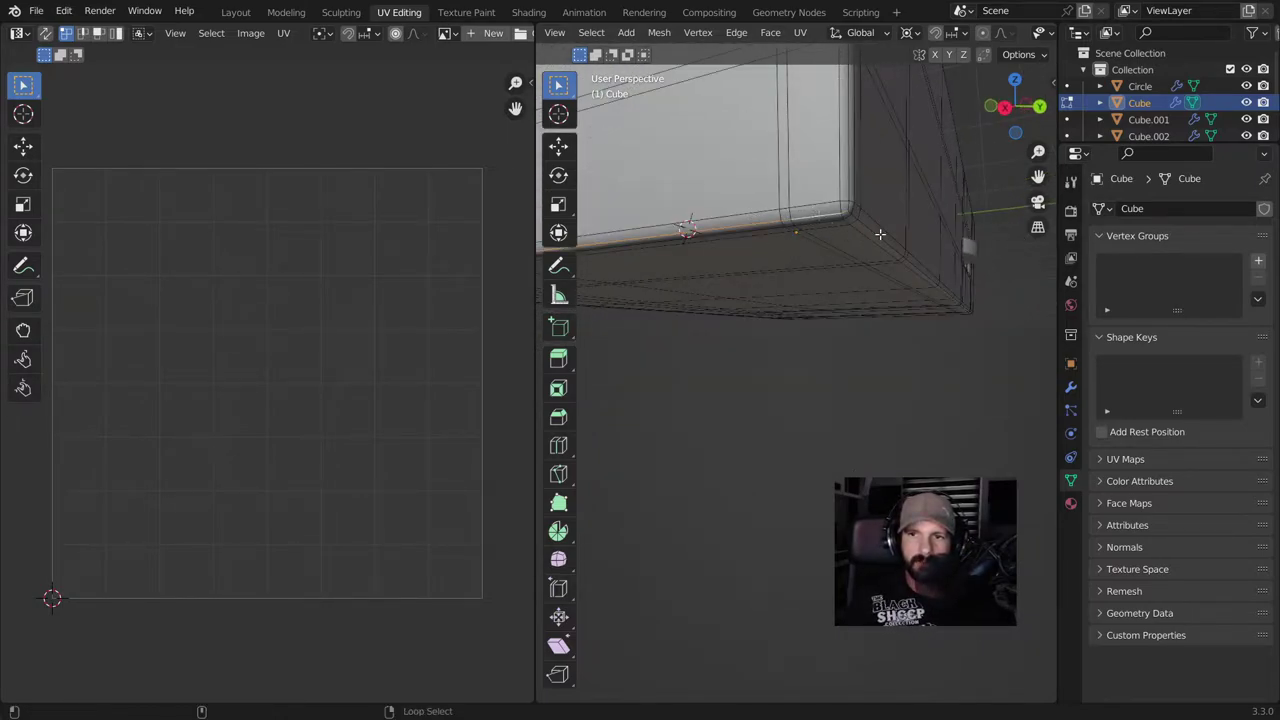
scroll(877, 234, "up", 4)
middle_click_drag(863, 257, 685, 280)
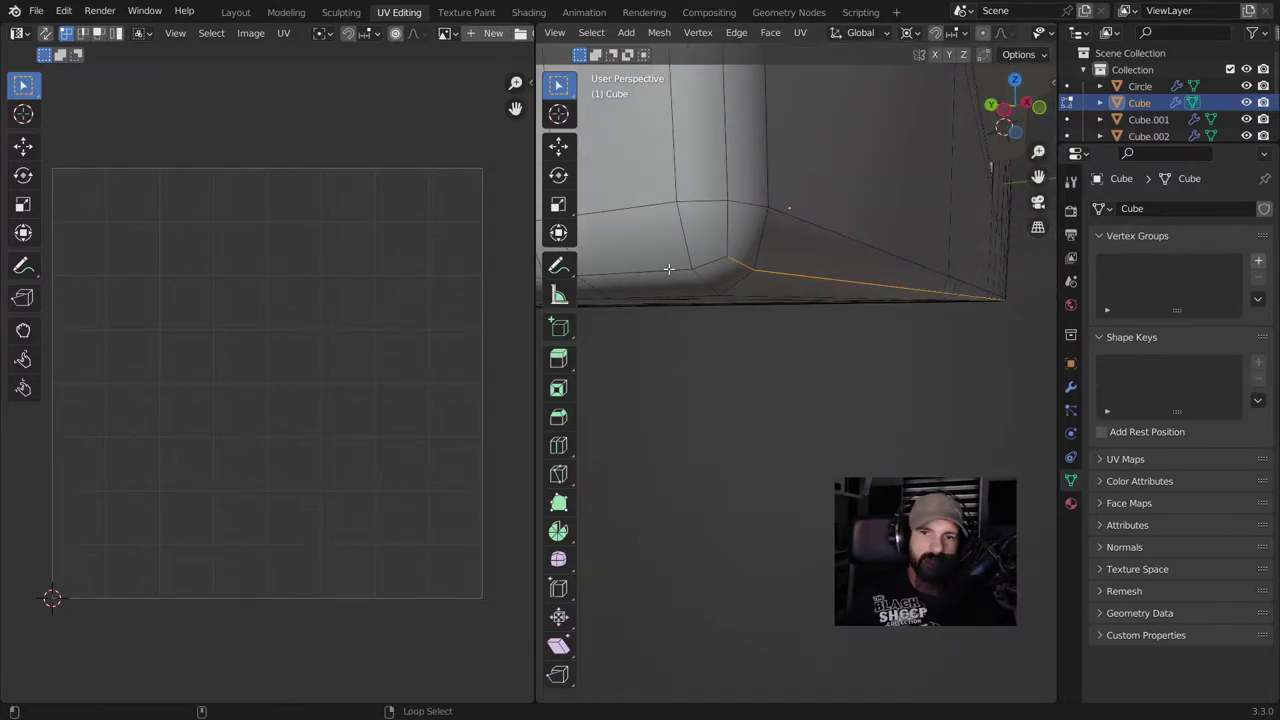
scroll(668, 268, "down", 5)
middle_click_drag(890, 393, 725, 411)
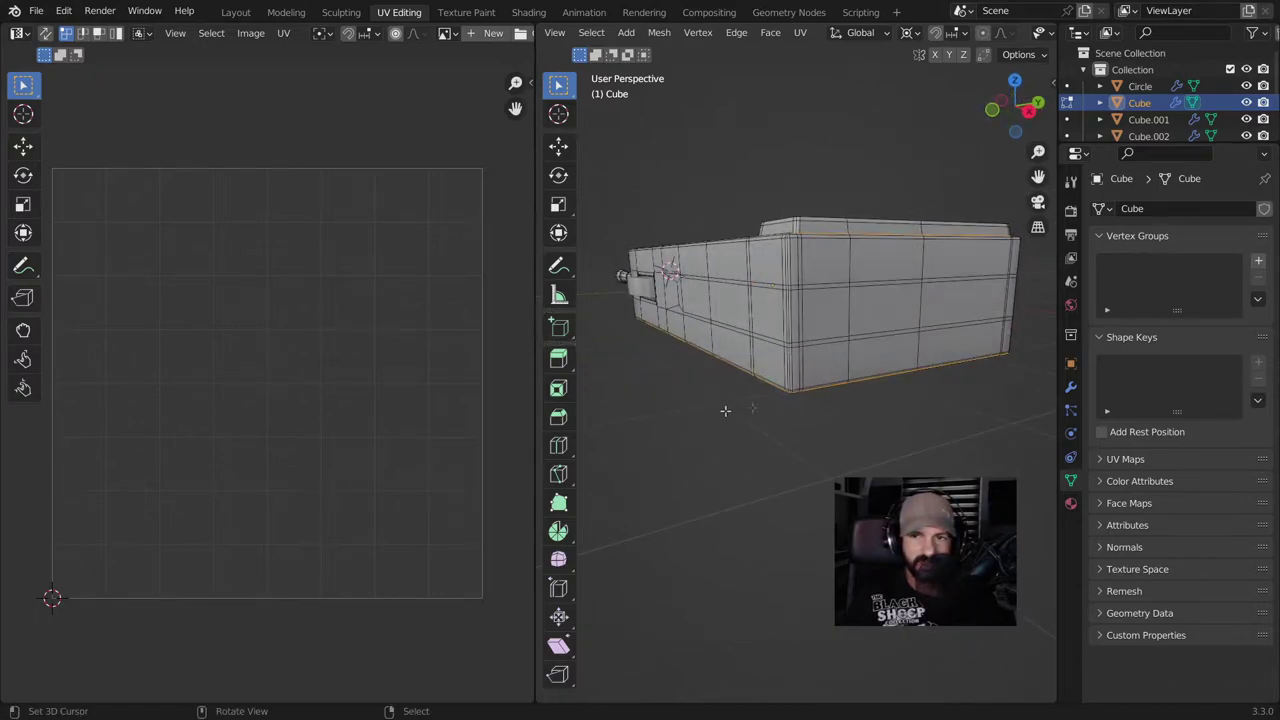
Mark the selected upper keypad-end and bottom perimeter edge loops as UV seams.
key("u")
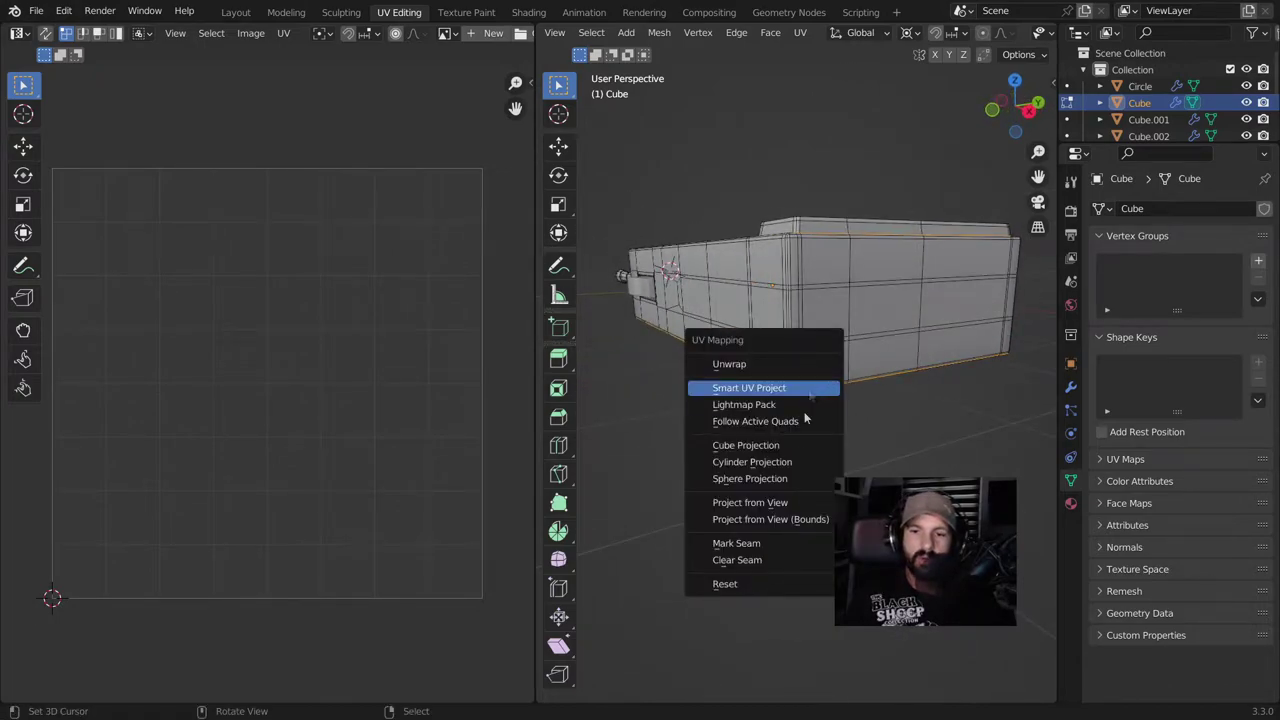
left_click(771, 547)
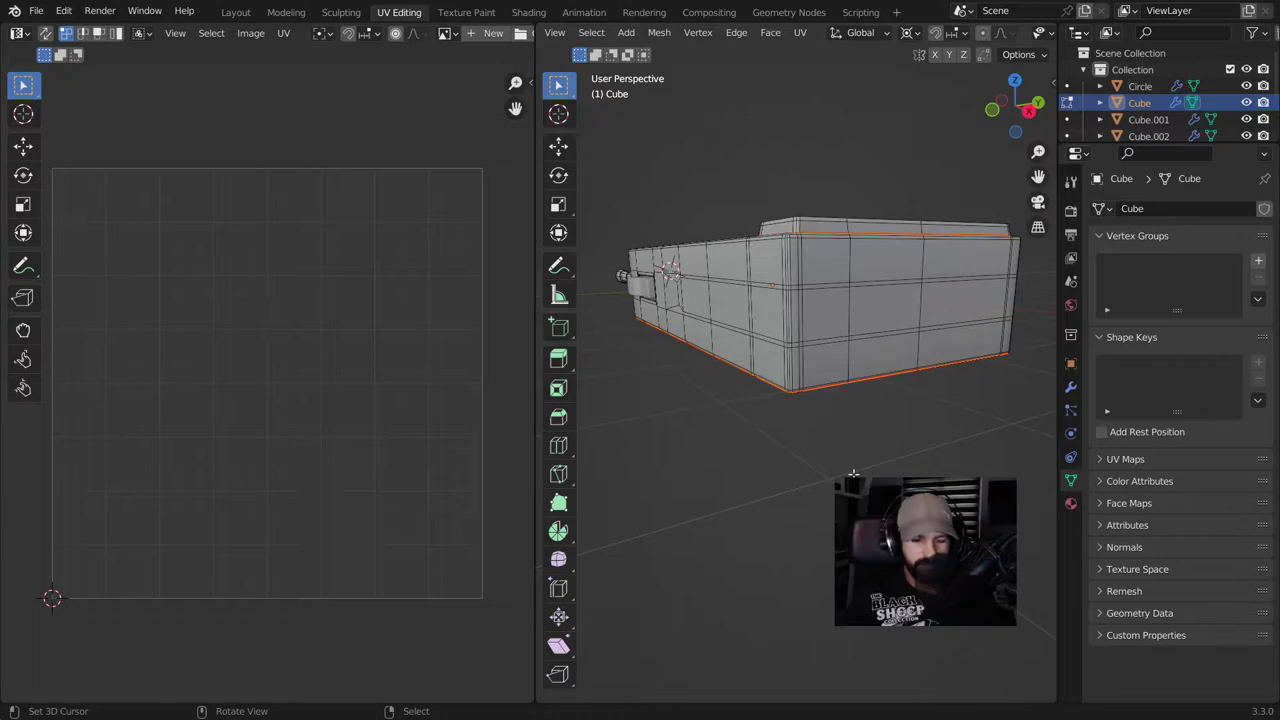
key("q")
key("Escape")
Add the Mark Seam command to Quick Favorites and apply it from there to the selected edge loops.
key("u")
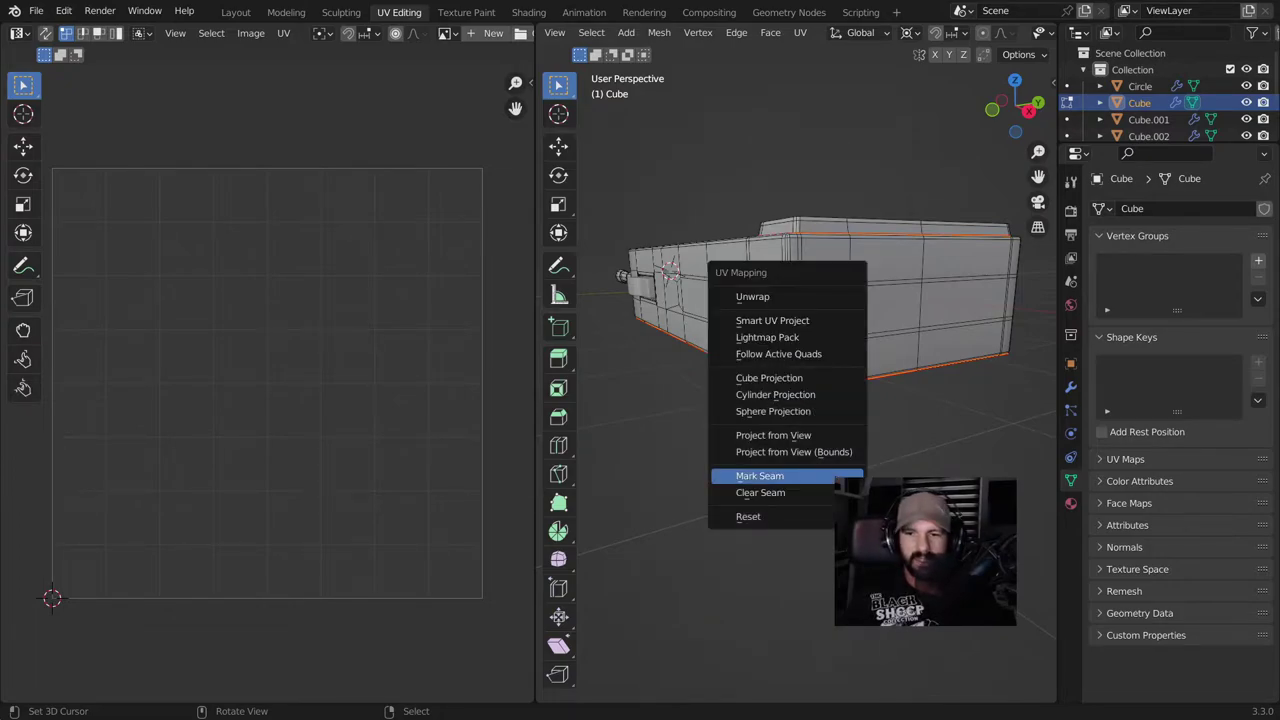
right_click(790, 477)
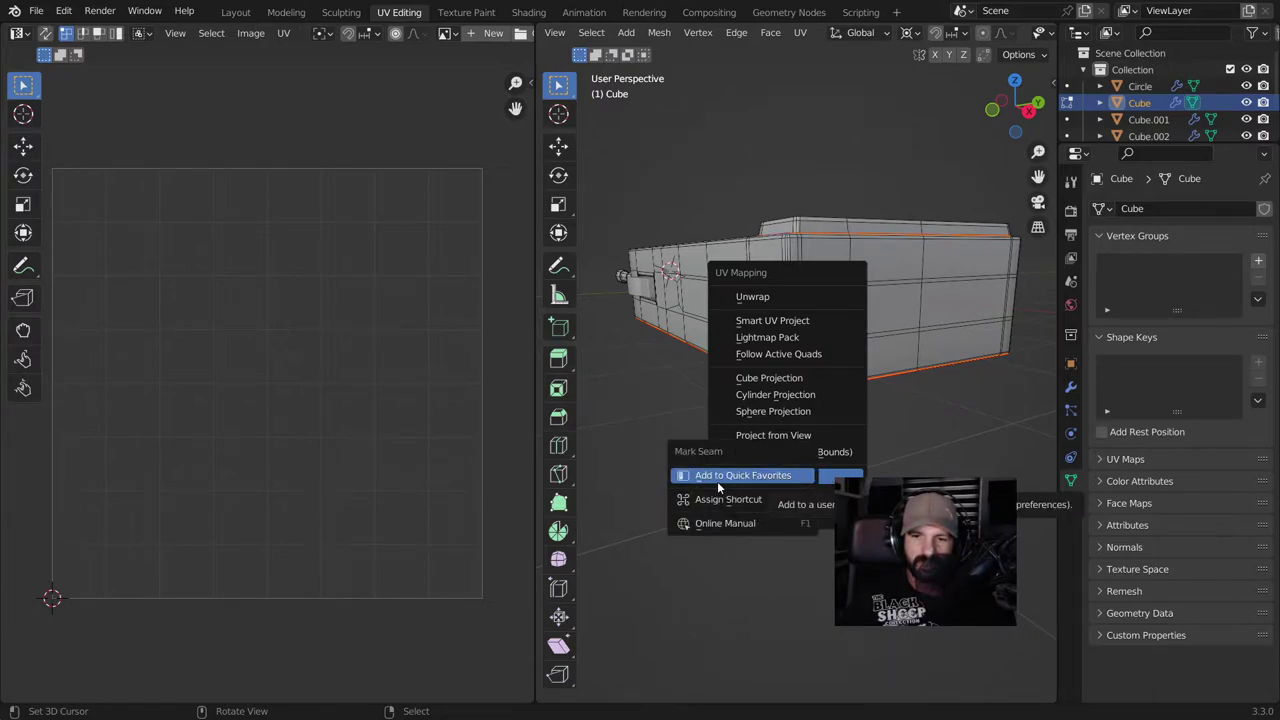
left_click(717, 481)
key("q")
left_click(750, 448)
Select the edge loops running around the body's top perimeter and mark them as a seam.
middle_click_drag(834, 294, 698, 371)
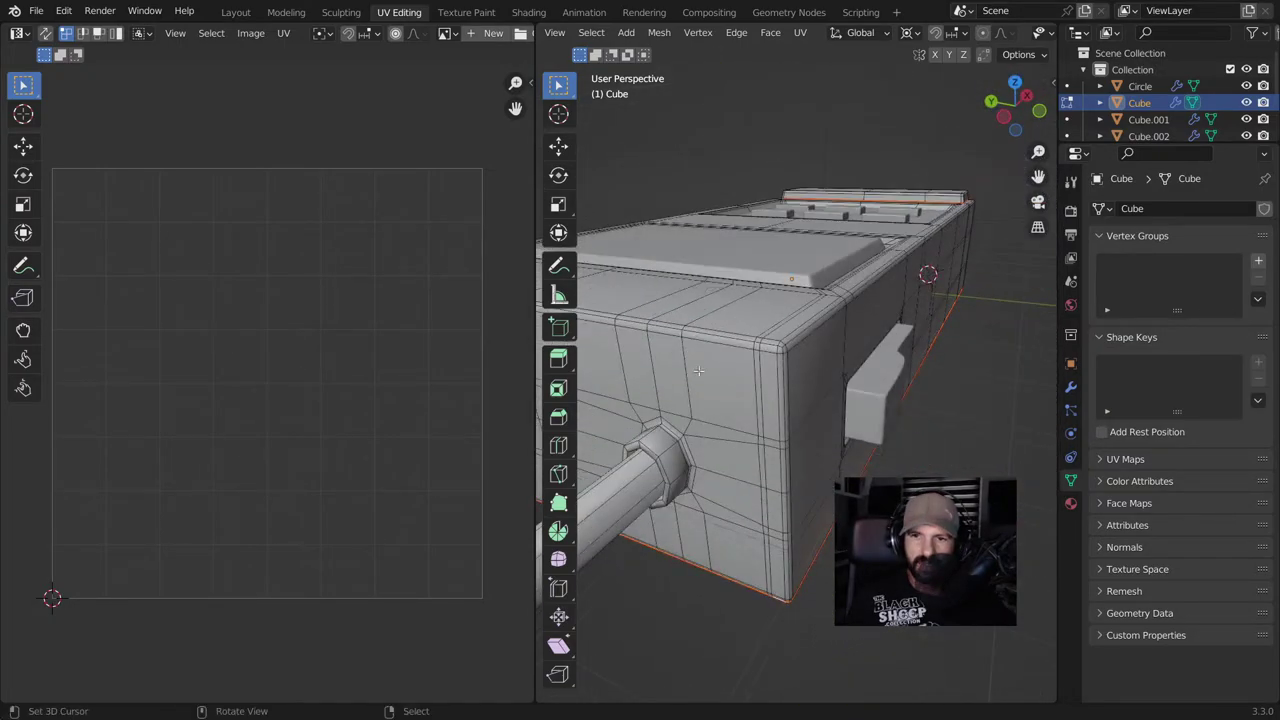
left_click(791, 338, "alt")
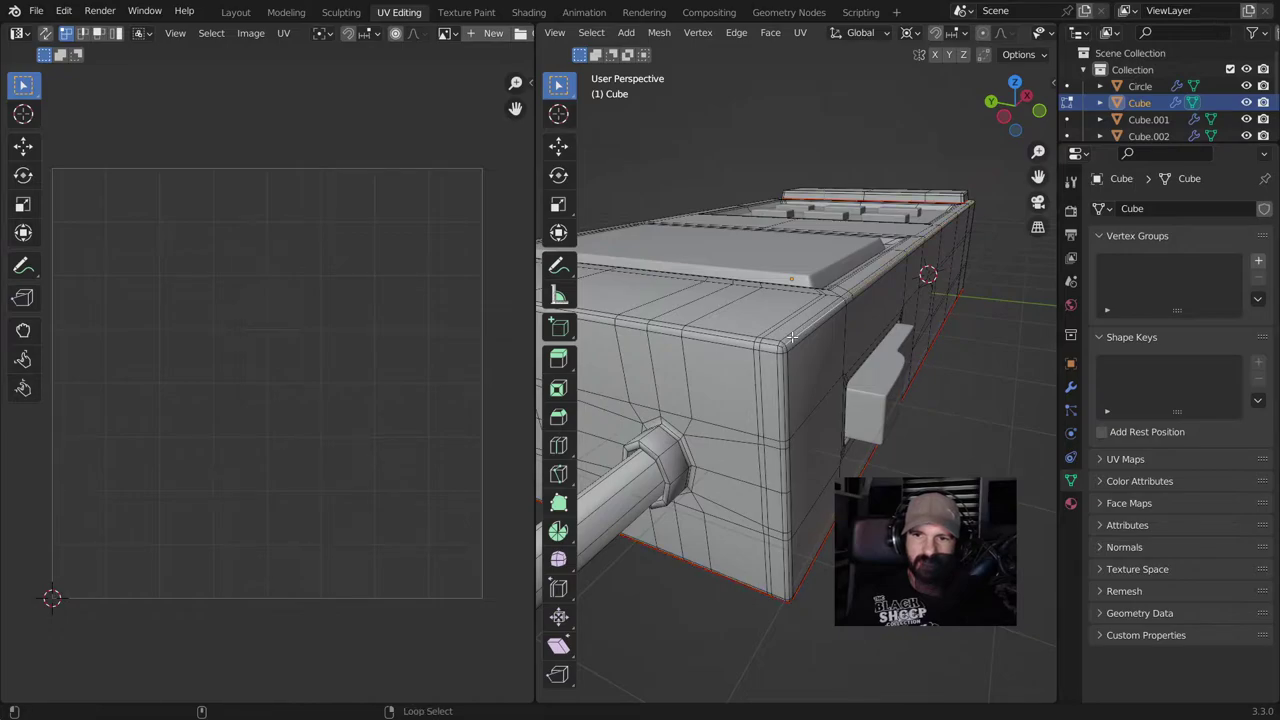
left_click(770, 341, "alt+shift")
middle_click_drag(770, 341, 931, 267)
left_click(759, 215, "alt+shift")
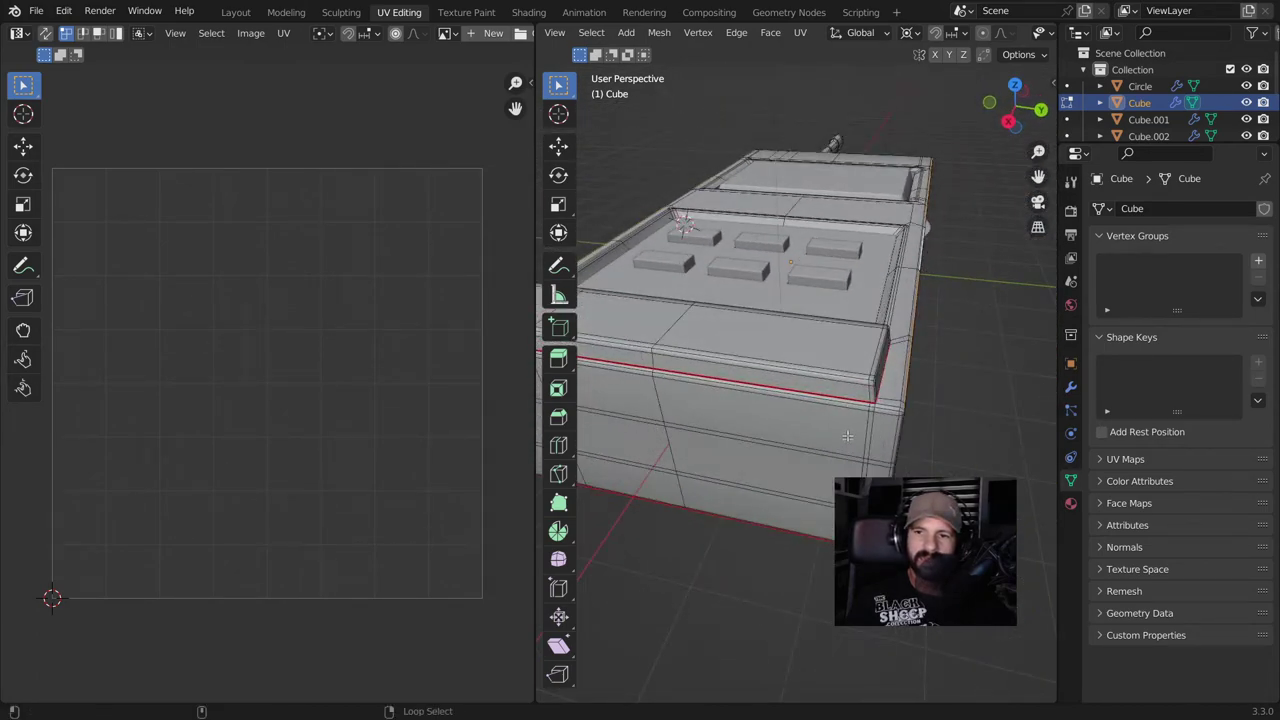
left_click(887, 408, "alt+shift")
middle_click_drag(887, 408, 605, 372)
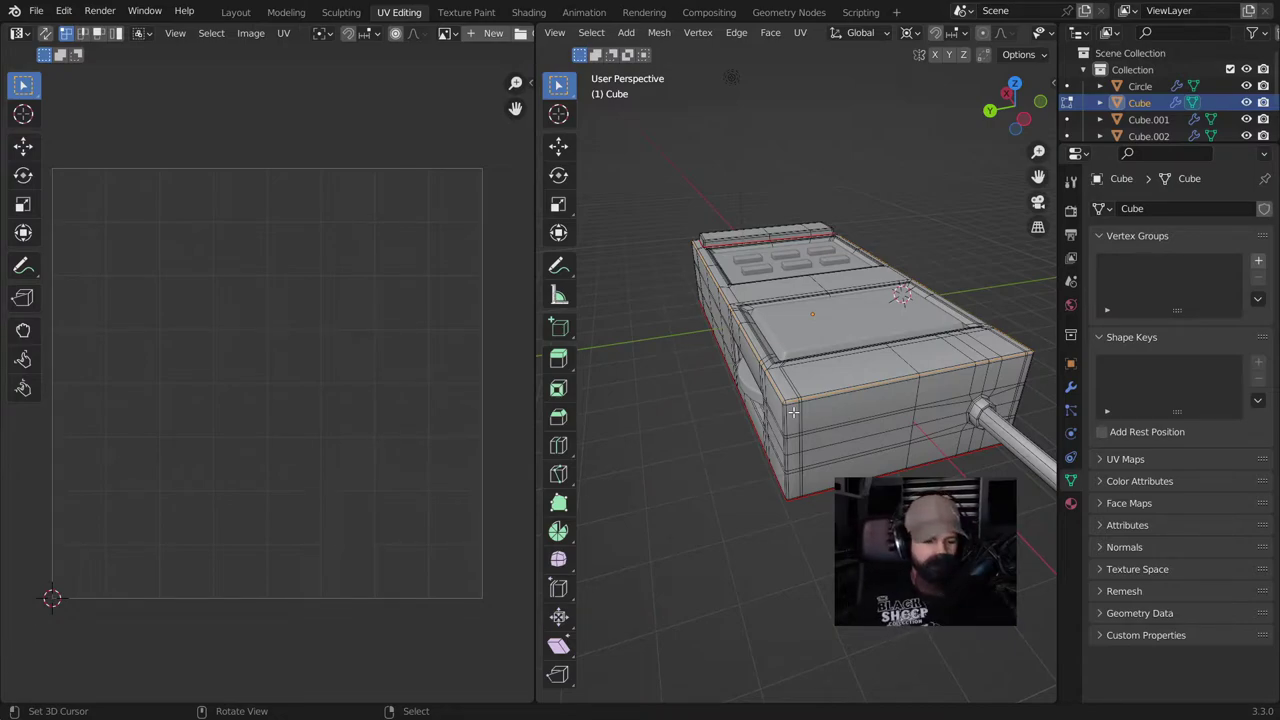
middle_click_drag(793, 411, 789, 462)
key("q")
left_click(786, 462)
Examine the body from its ends and sides to check where the top and bottom seams run.
scroll(790, 462, "down", 5)
middle_click_drag(790, 462, 650, 430)
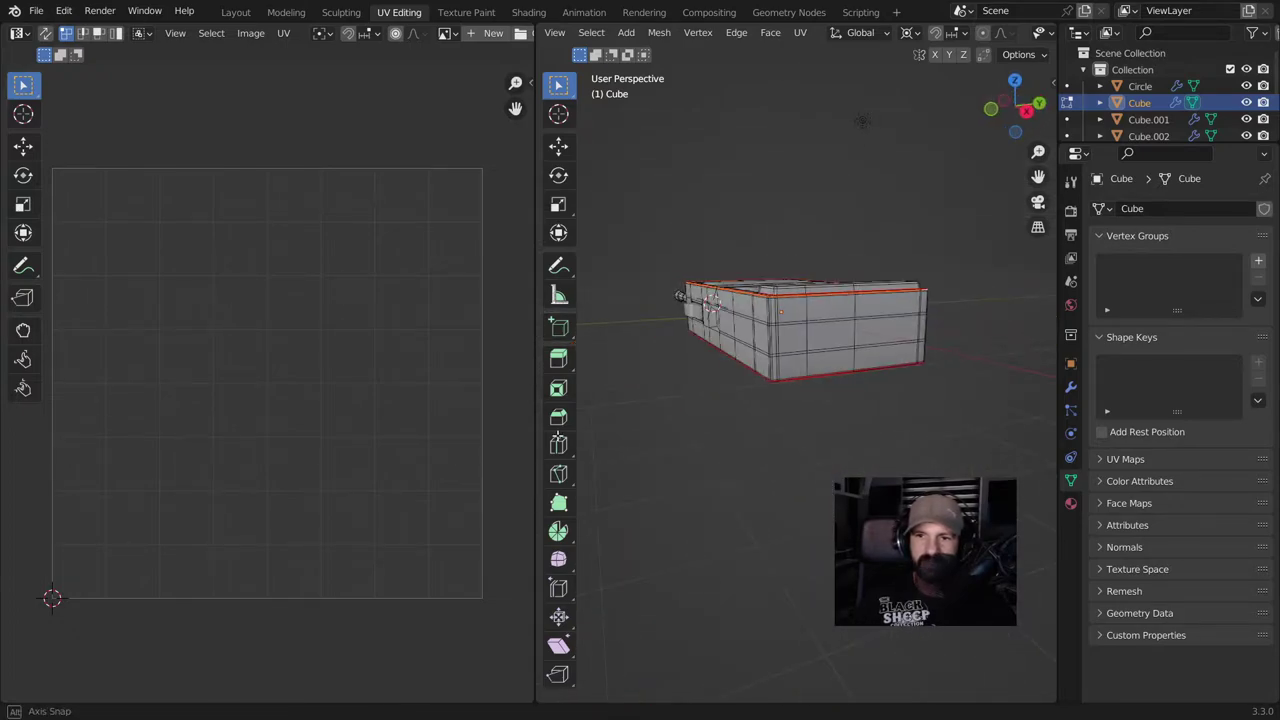
middle_click_drag(737, 424, 780, 463)
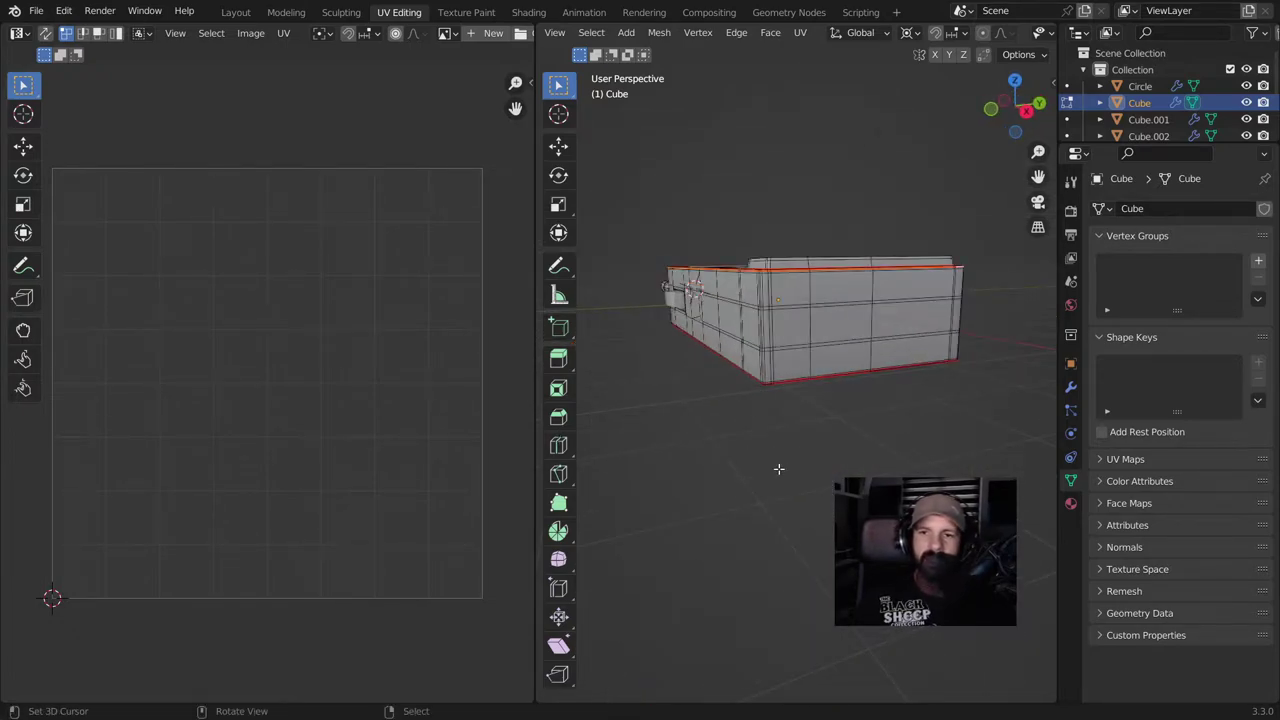
middle_click_drag(890, 385, 795, 303)
scroll(720, 391, "up", 4)
scroll(860, 338, "down", 3)
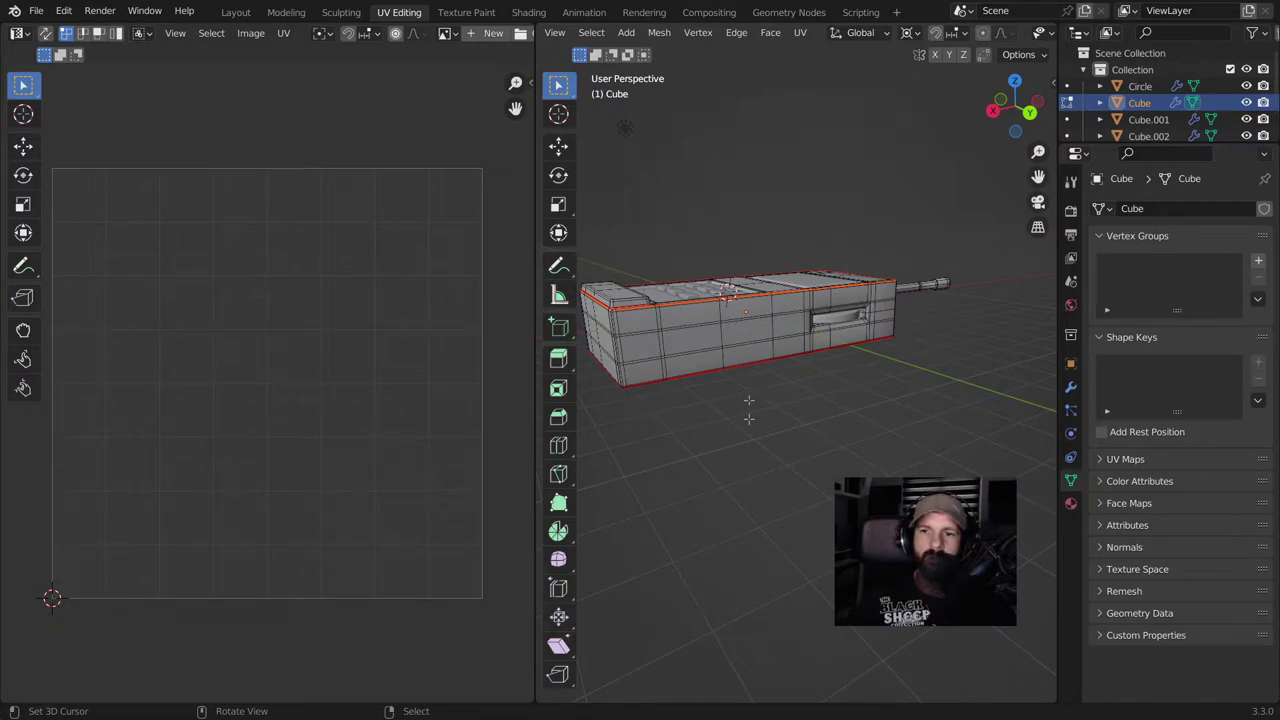
middle_click_drag(749, 400, 815, 410)
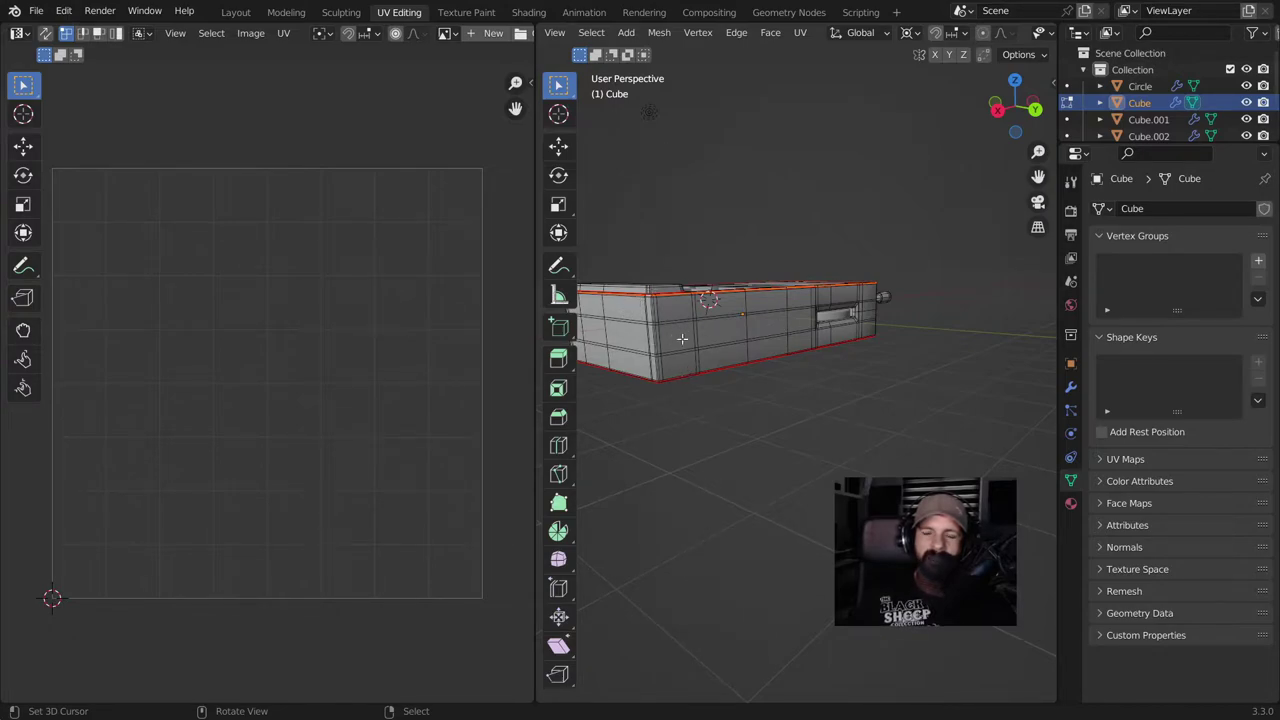
scroll(681, 338, "up", 5)
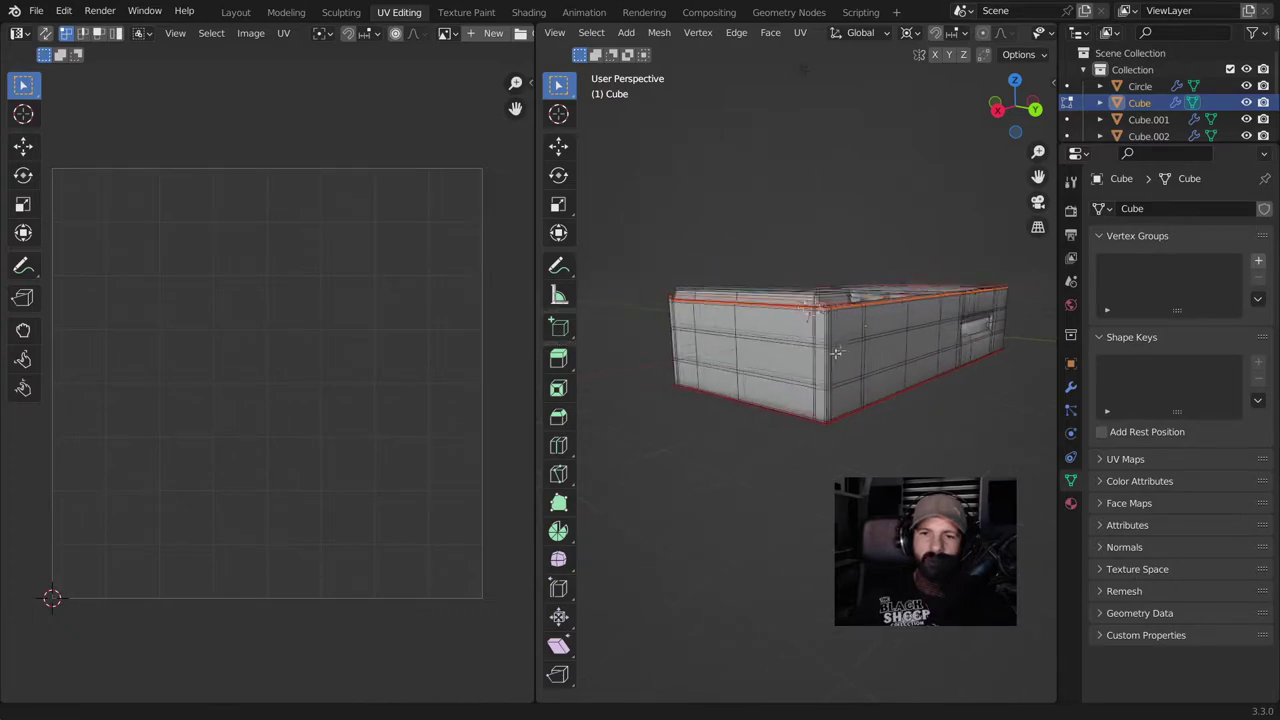
scroll(786, 362, "down", 6)
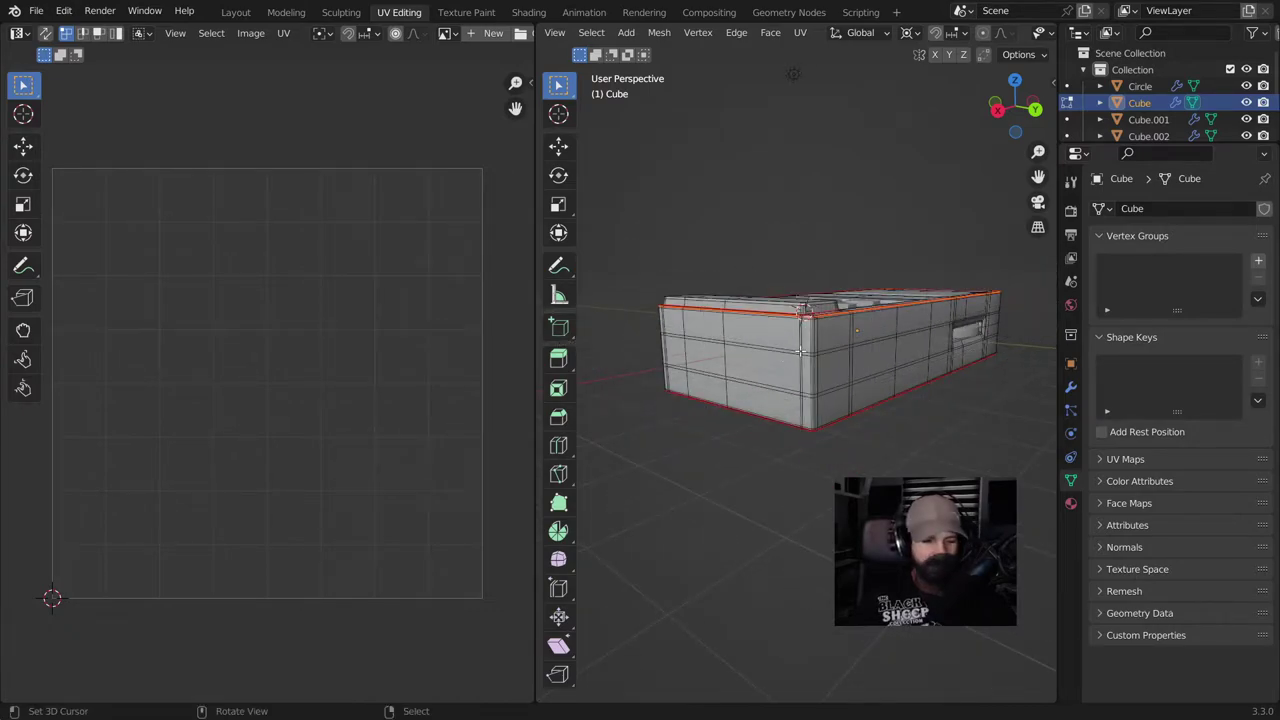
Select the whole body mesh and unwrap it along the top and bottom perimeter seams.
key("a")
key("u")
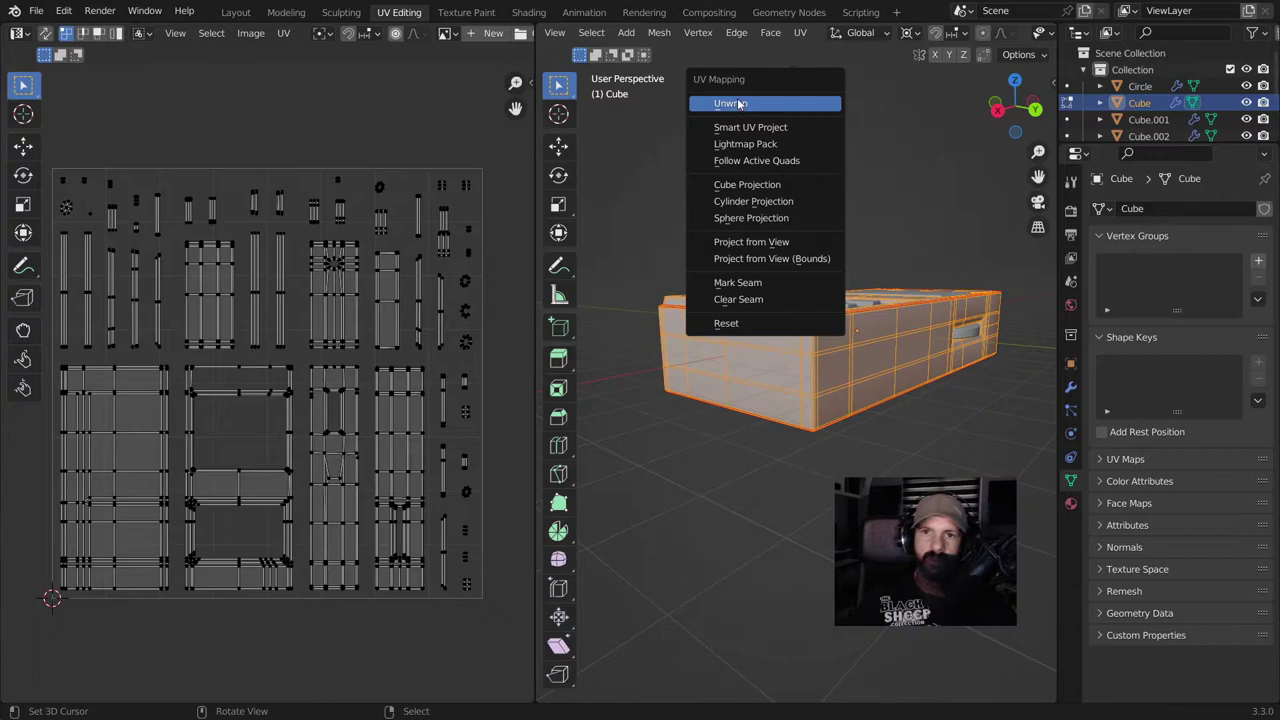
left_click(737, 103)
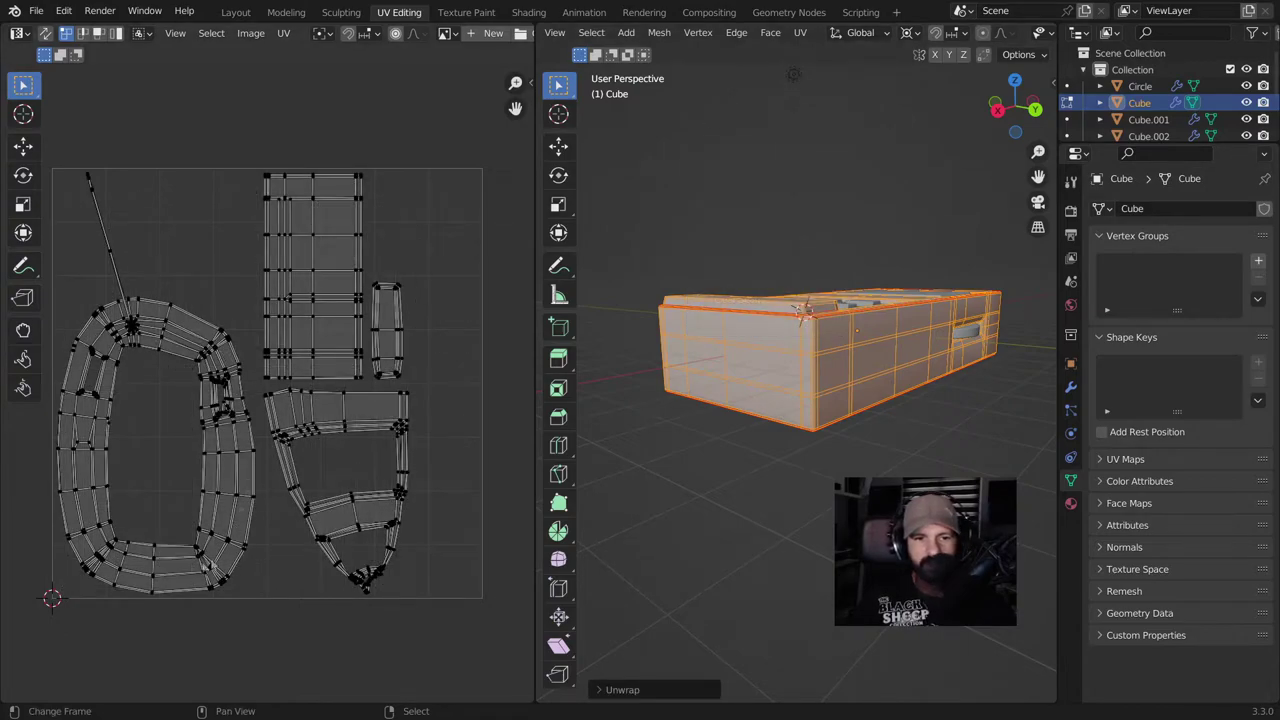
Deselect the mesh and mark the vertical corner edge at the body's keypad end as a seam.
scroll(713, 425, "up", 6)
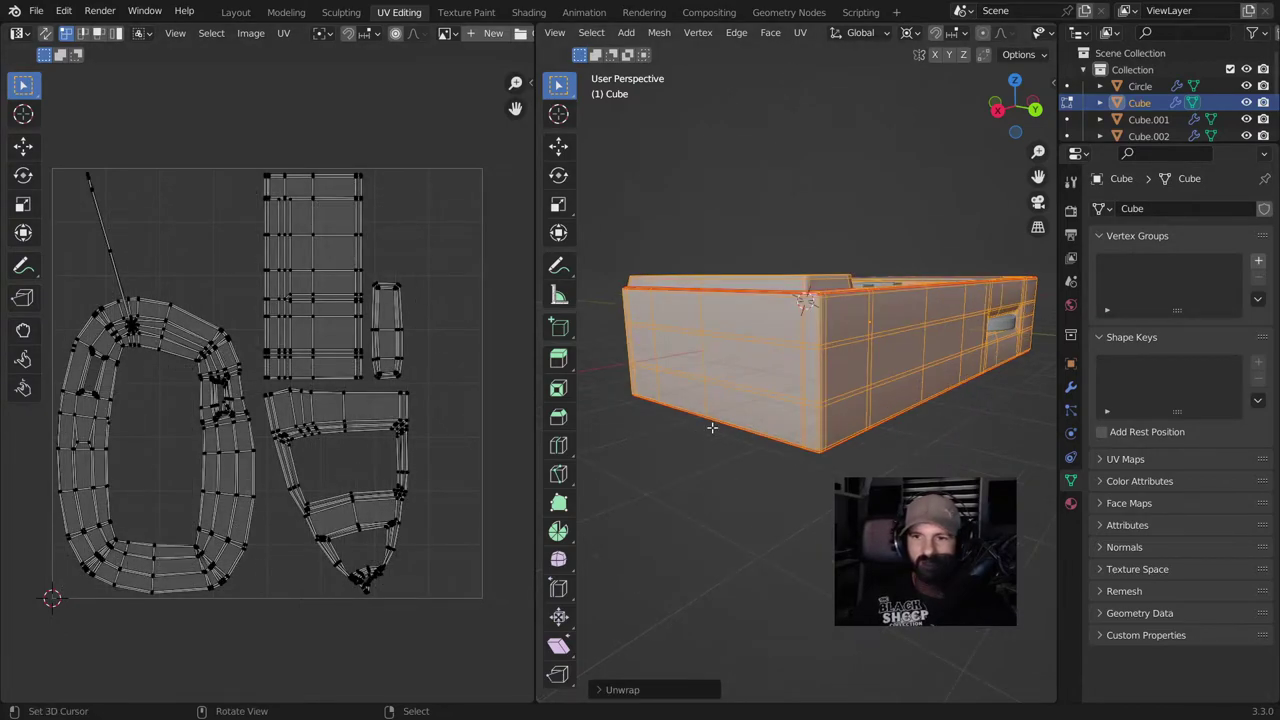
key("alt+a")
middle_click_drag(858, 194, 857, 257)
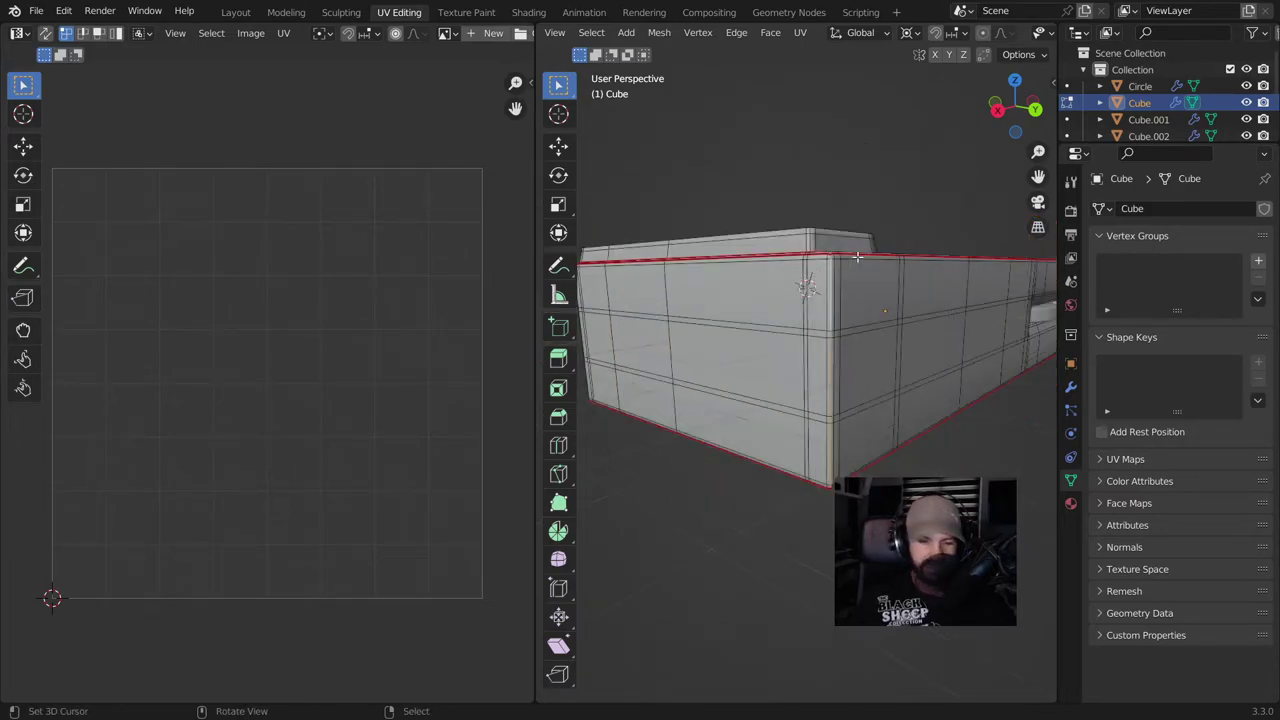
key("q")
left_click(855, 259)
Select the whole body again and unwrap it with the vertical corner seam included.
scroll(855, 399, "down", 4)
key("a")
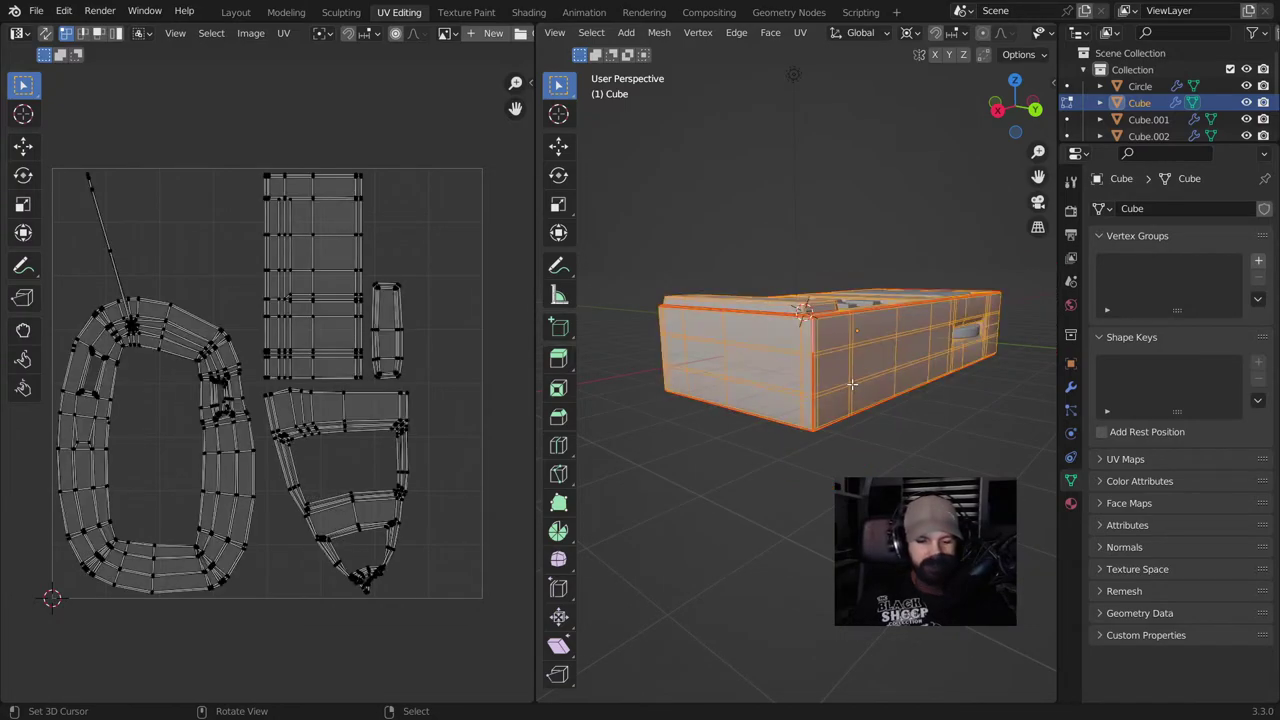
key("u")
left_click(852, 386)
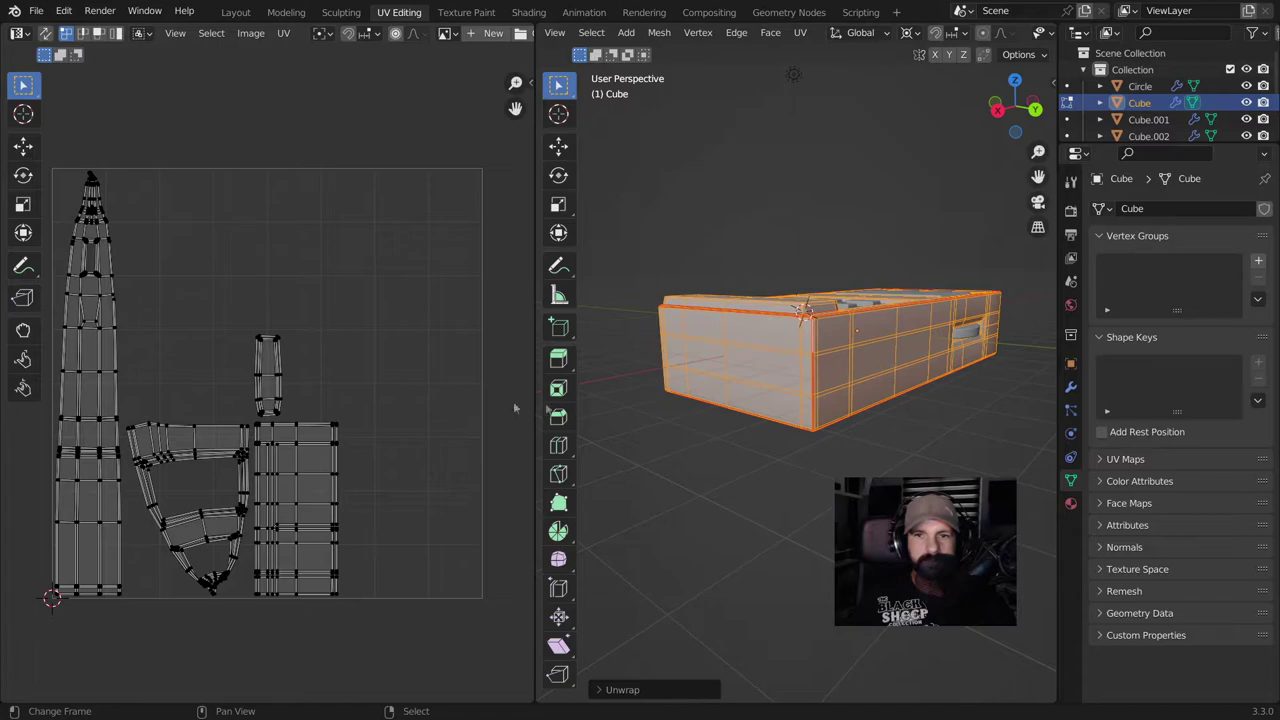
Deselect the mesh, isolate the body in local view and select the inner edge loop of its side button cutout.
mouse_move(829, 395)
middle_mouse_down()
mouse_move(537, 376)
mouse_move(850, 444)
mouse_move(828, 413)
middle_mouse_up()
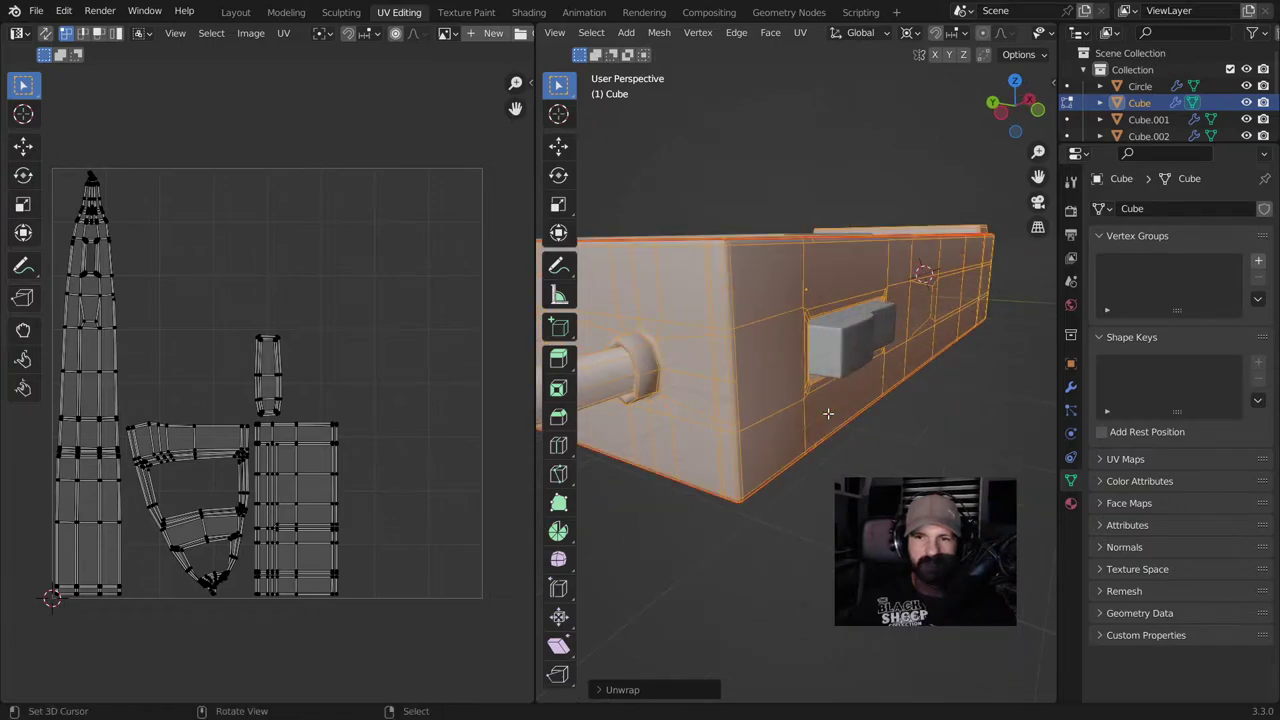
key("alt+a")
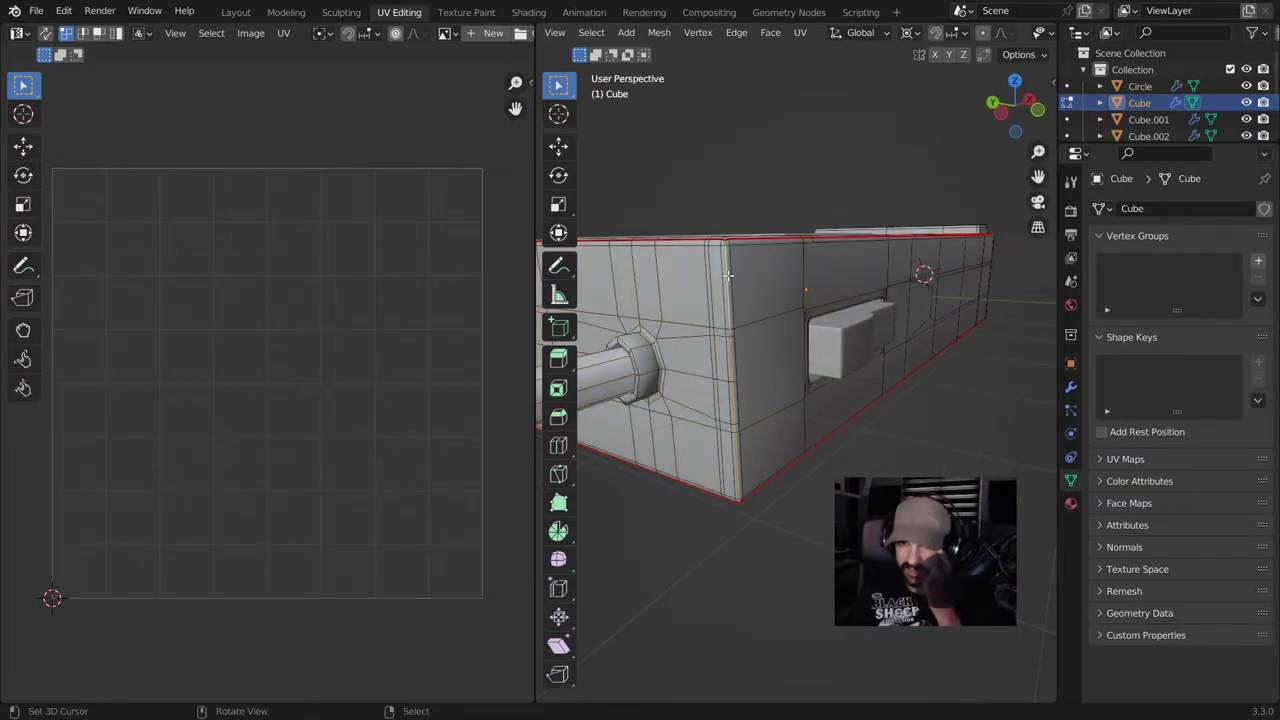
key("KP_Divide")
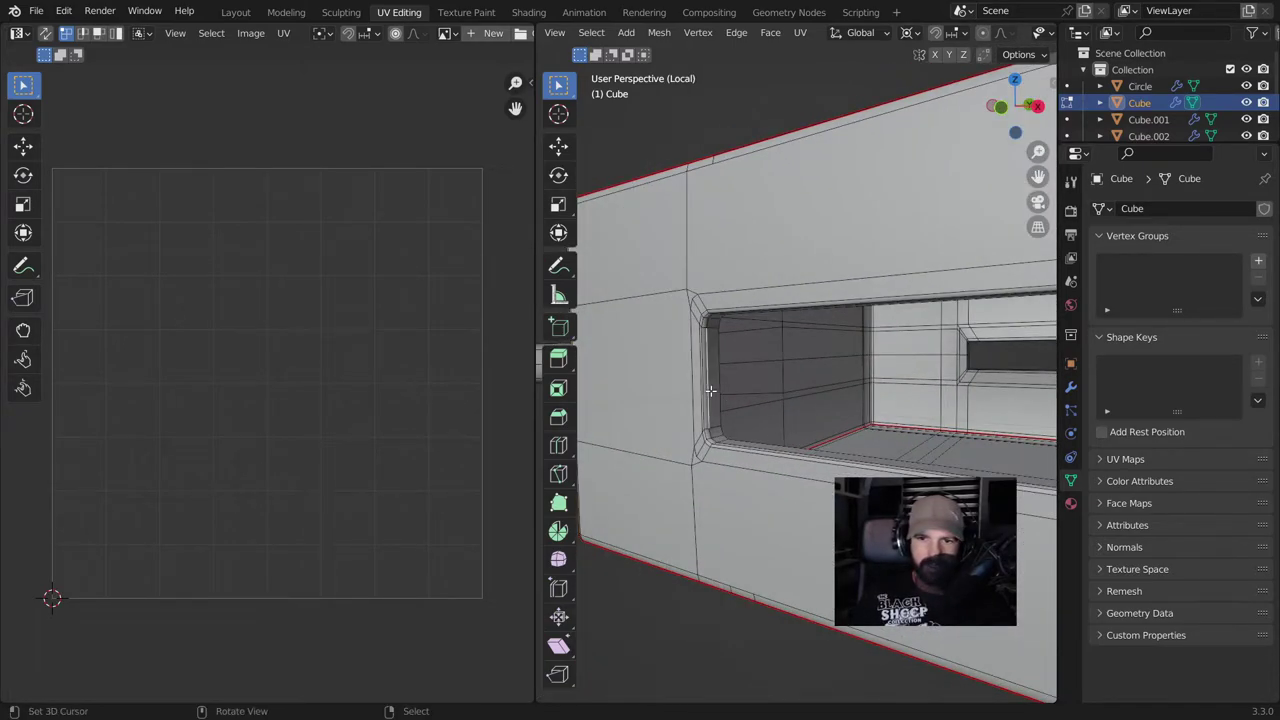
left_click(710, 390, "alt")
scroll(710, 390, "down", 3)
middle_click_drag(710, 390, 600, 398)
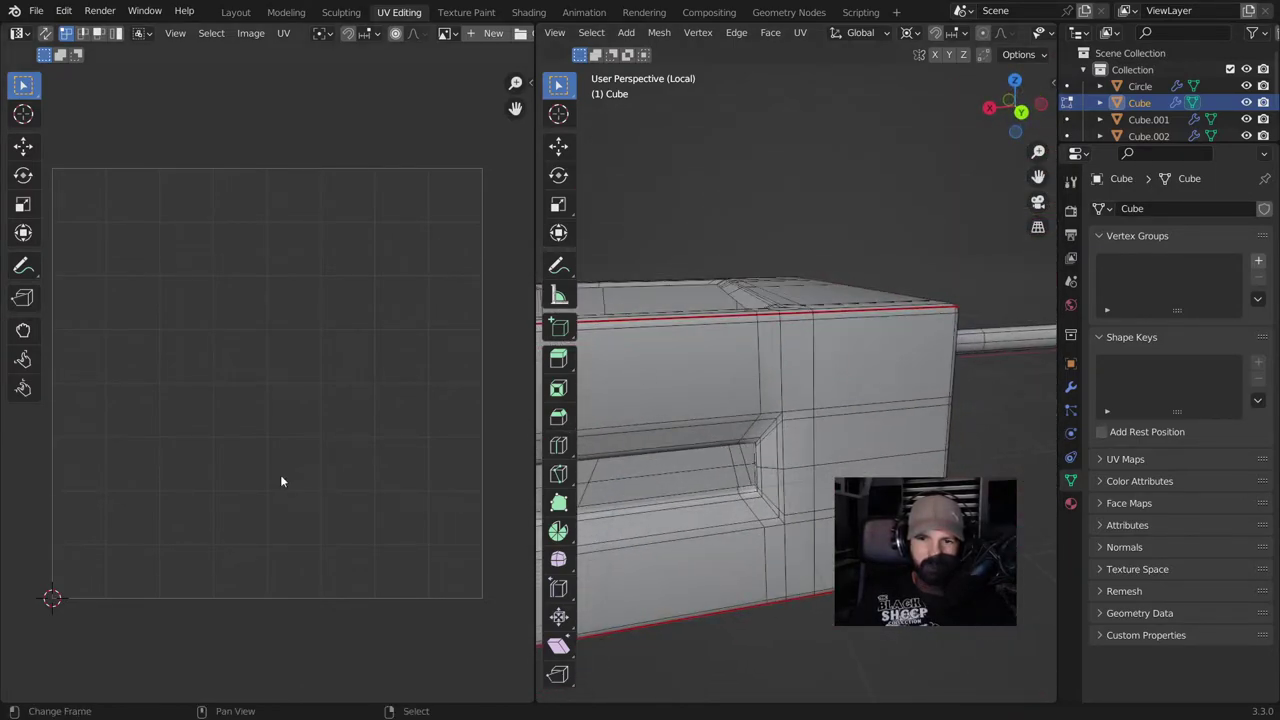
Select the inner edge loop of the cutout on the opposite side and mark the cutout edges as a seam.
scroll(903, 350, "up", 5)
scroll(900, 355, "up", 5)
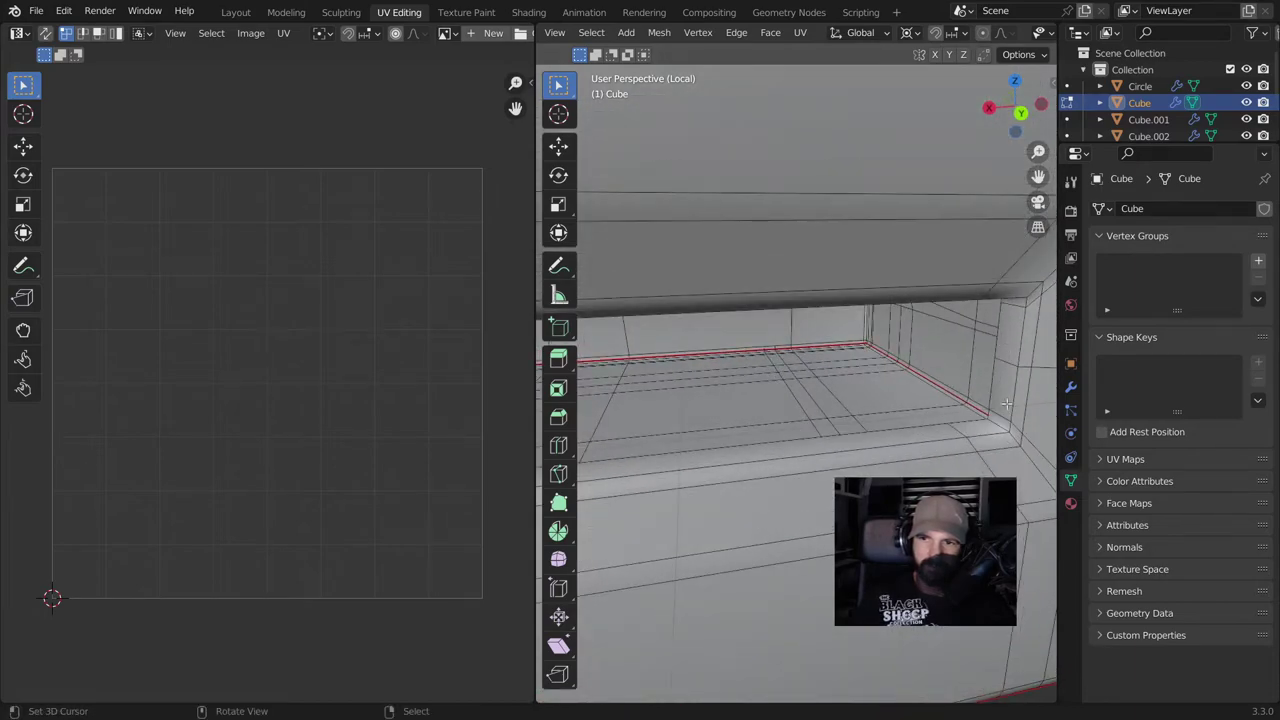
left_click(1005, 403, "alt")
scroll(990, 396, "down", 5)
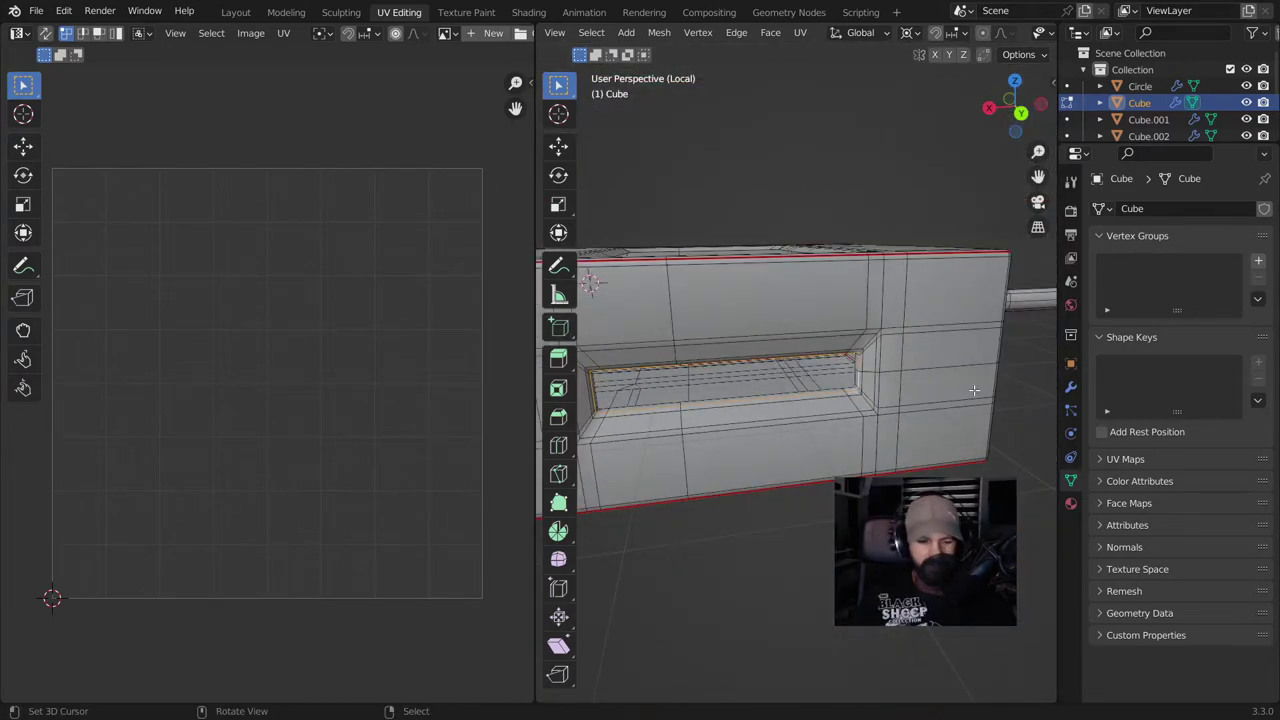
key("u")
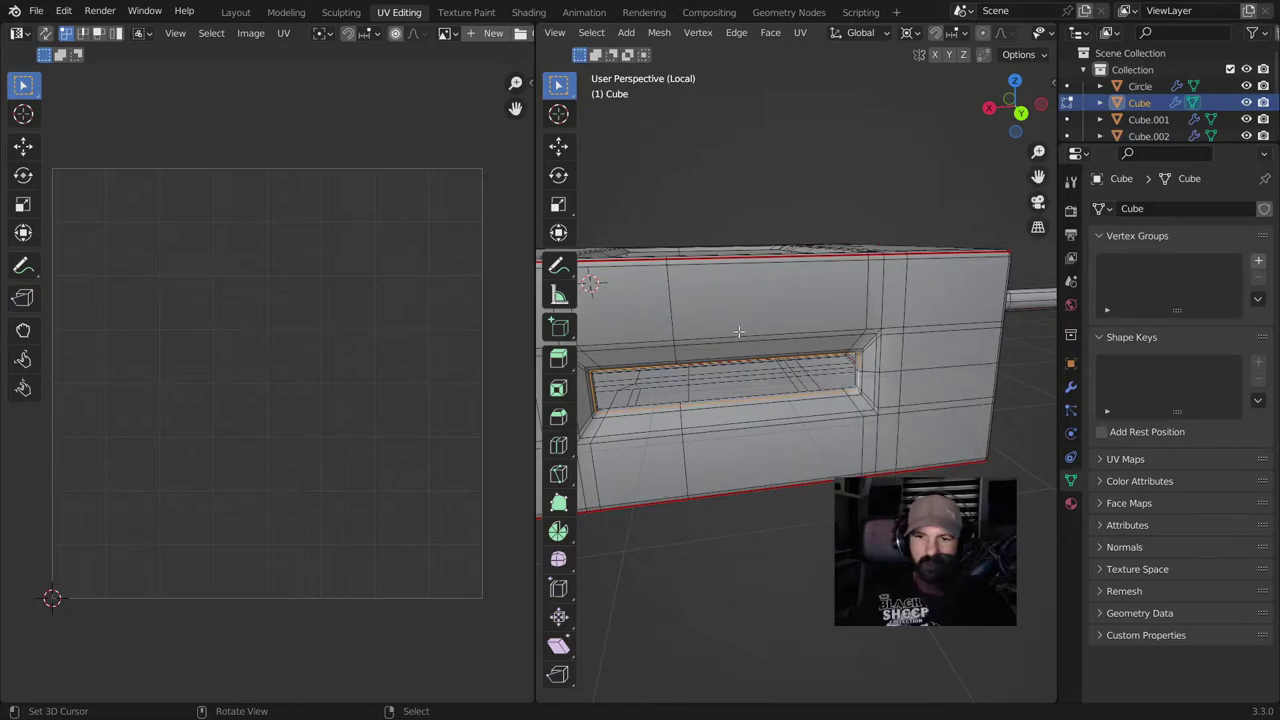
key("q")
left_click(727, 356)
scroll(727, 360, "down", 4)
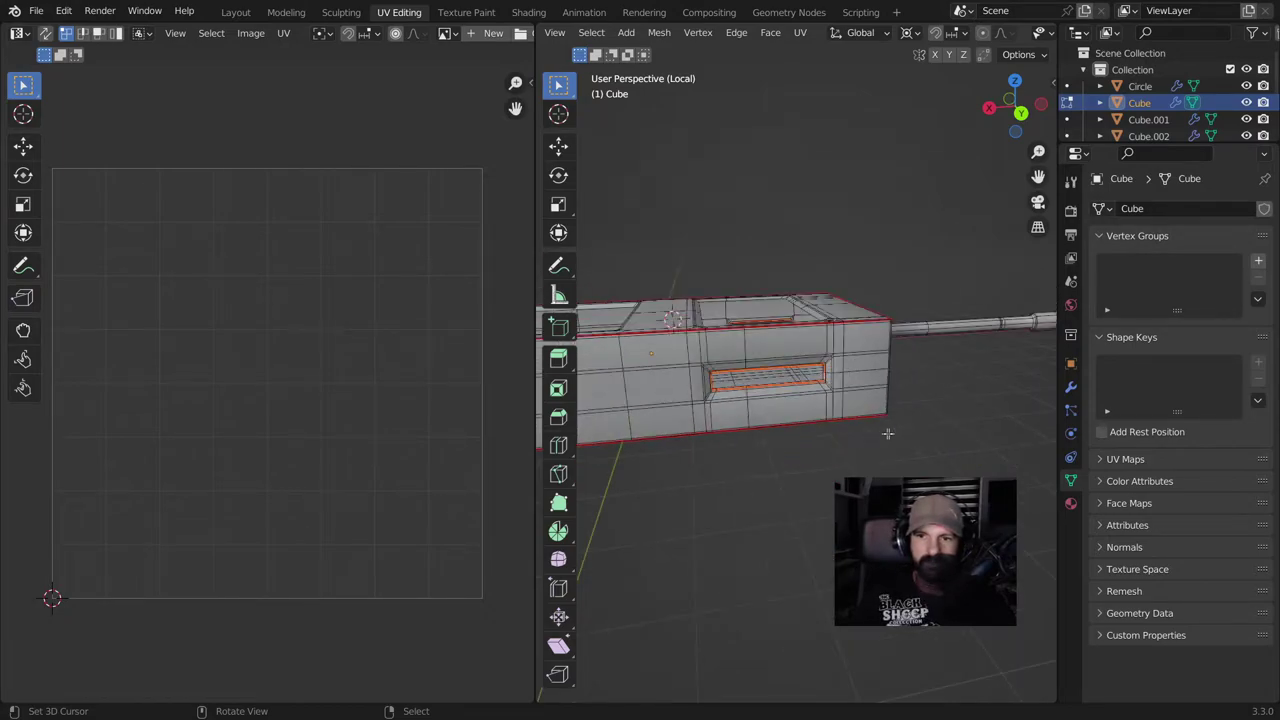
Select the whole body and unwrap it with the side cutout seams included.
key("a")
key("u")
key("Return")
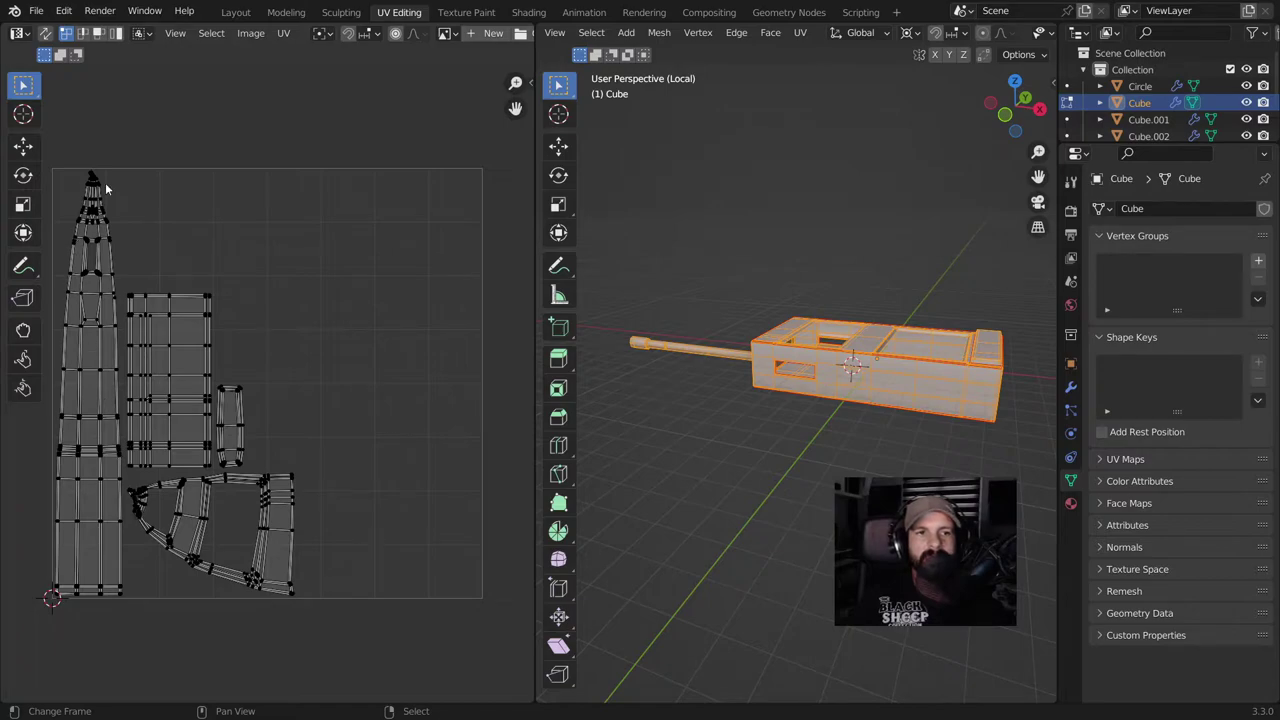
Check the body's side cutouts and run Unwrap on the whole mesh once more.
scroll(754, 424, "up", 6)
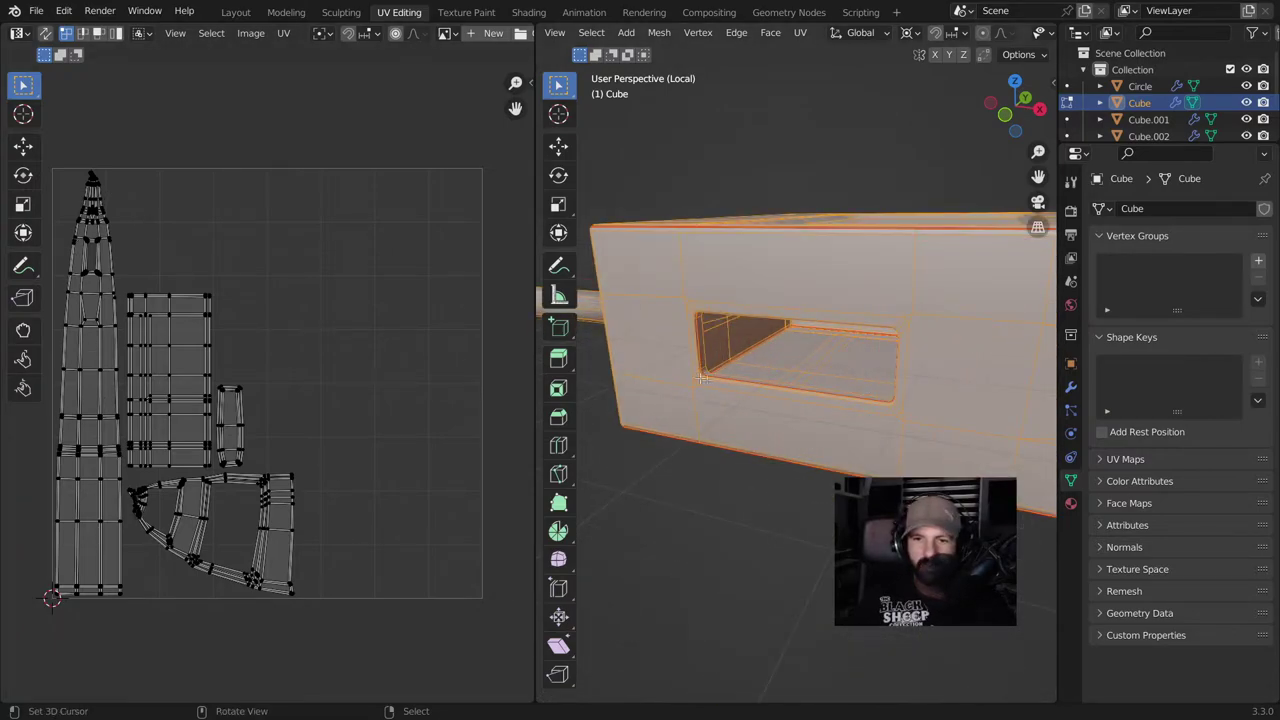
scroll(793, 395, "down", 5)
middle_click_drag(790, 412, 850, 314)
scroll(850, 314, "down", 3)
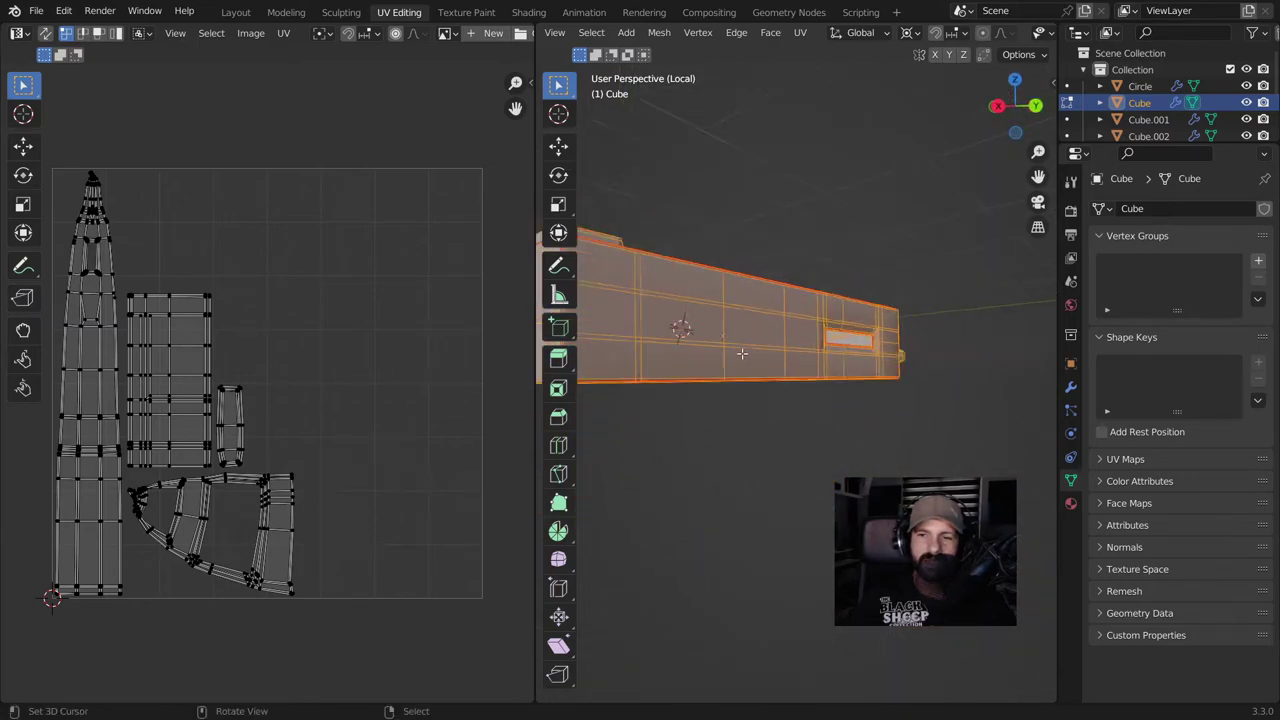
key("u")
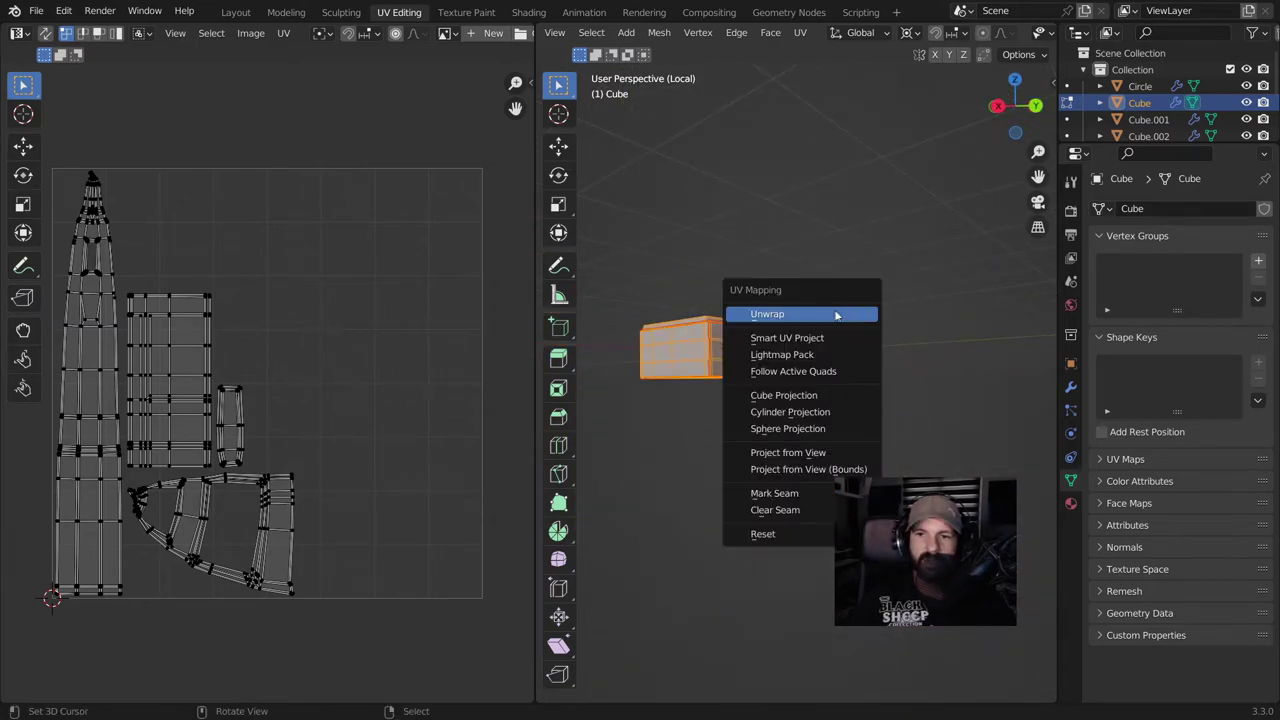
left_click(836, 314)
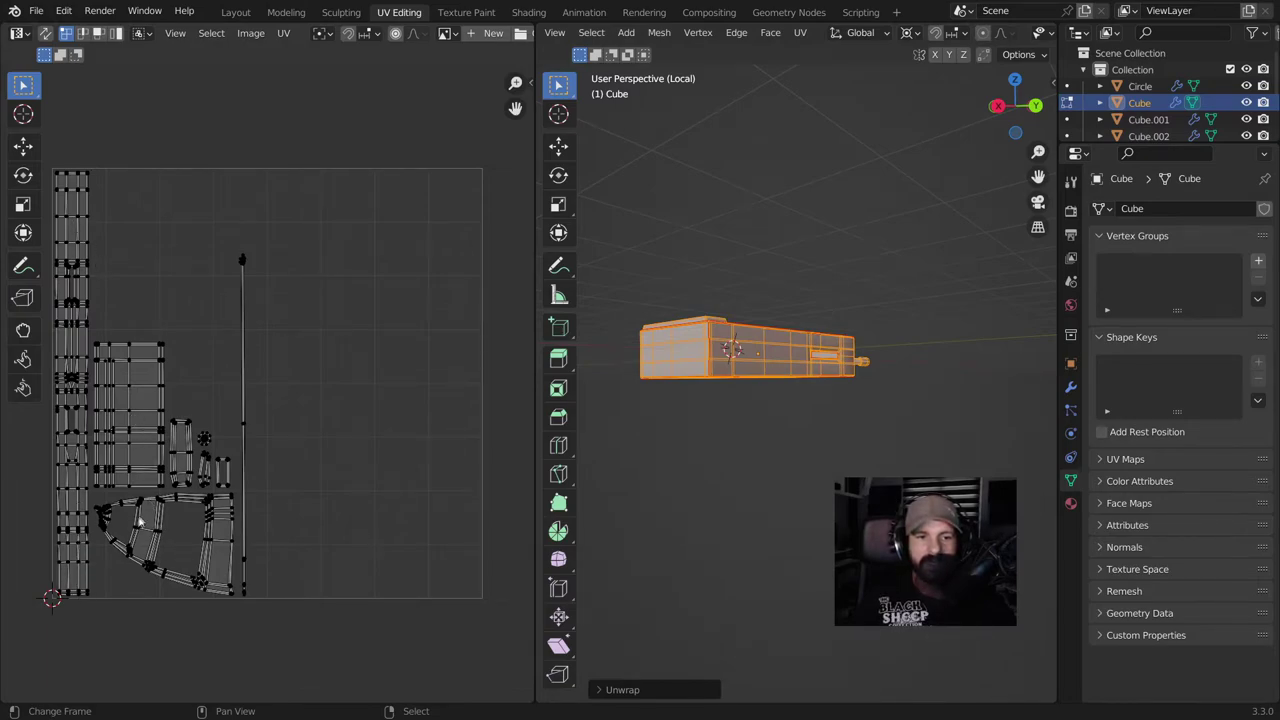
Deselect the mesh, turn off X-ray and select the inner rim edge loops of the two front recesses.
middle_click_drag(752, 352, 862, 268)
scroll(776, 395, "up", 6)
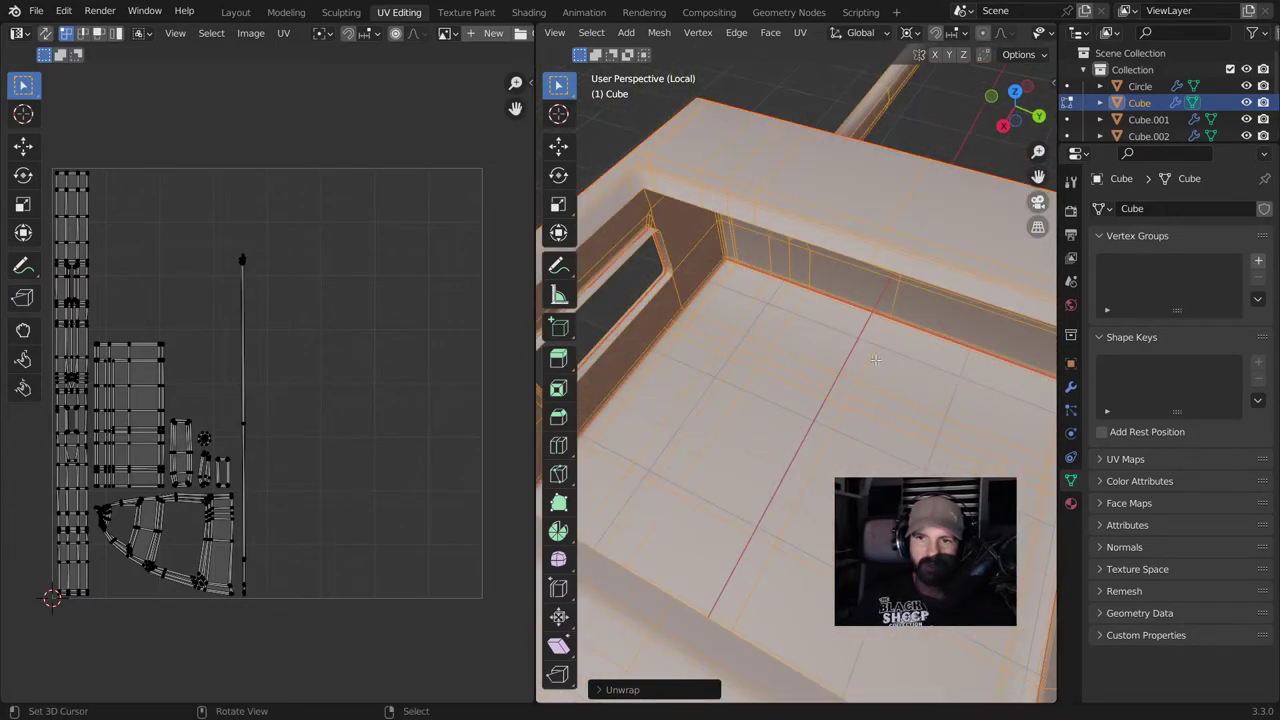
key("alt+a")
scroll(862, 256, "down", 2)
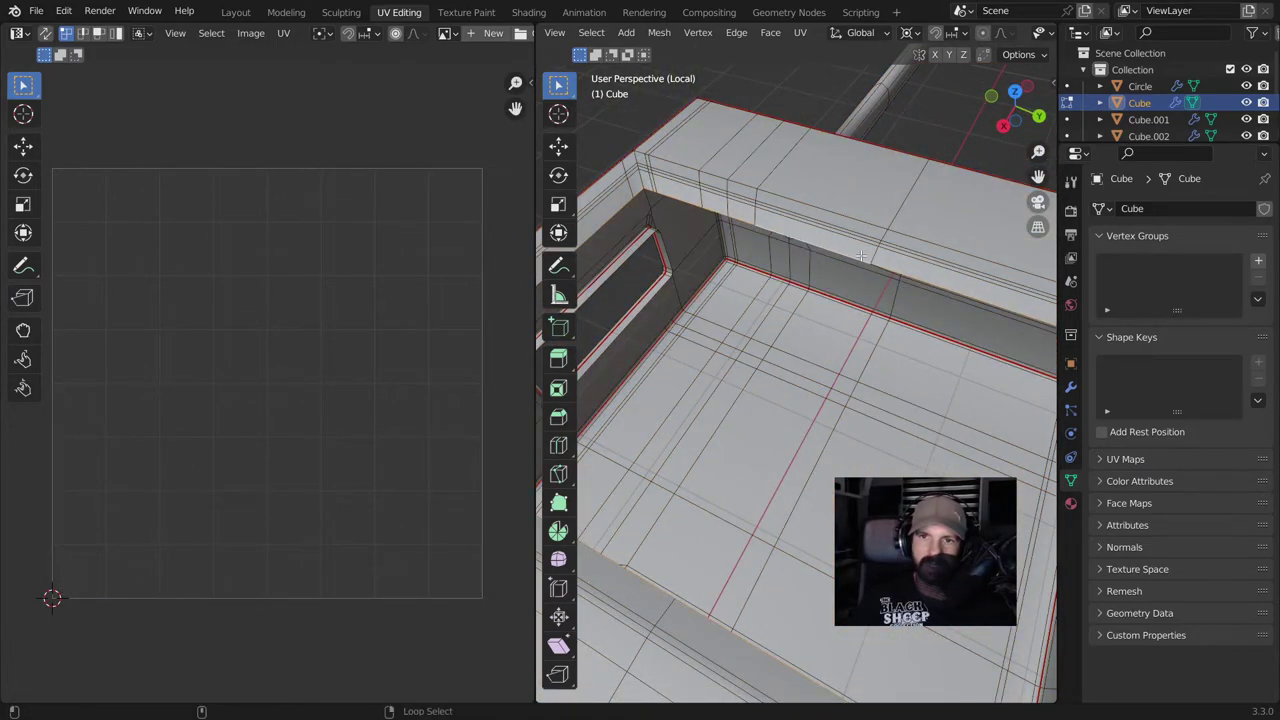
scroll(900, 280, "down", 3)
key("alt+z")
scroll(937, 301, "up", 3)
left_click(765, 320, "alt")
scroll(765, 320, "down", 3)
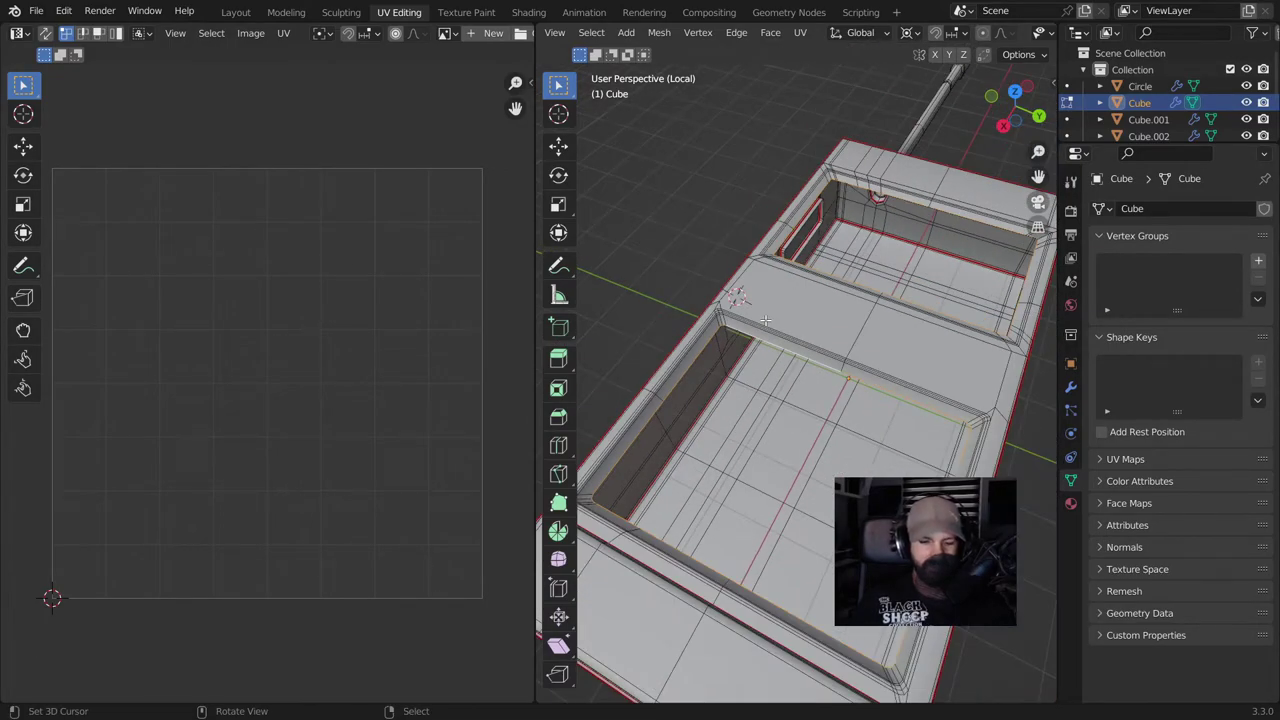
Select the whole body, unwrap it again and return to Object Mode.
key("a")
key("u")
left_click(765, 320)
middle_click_drag(765, 320, 686, 425)
middle_click_drag(715, 383, 940, 363)
key("Tab")
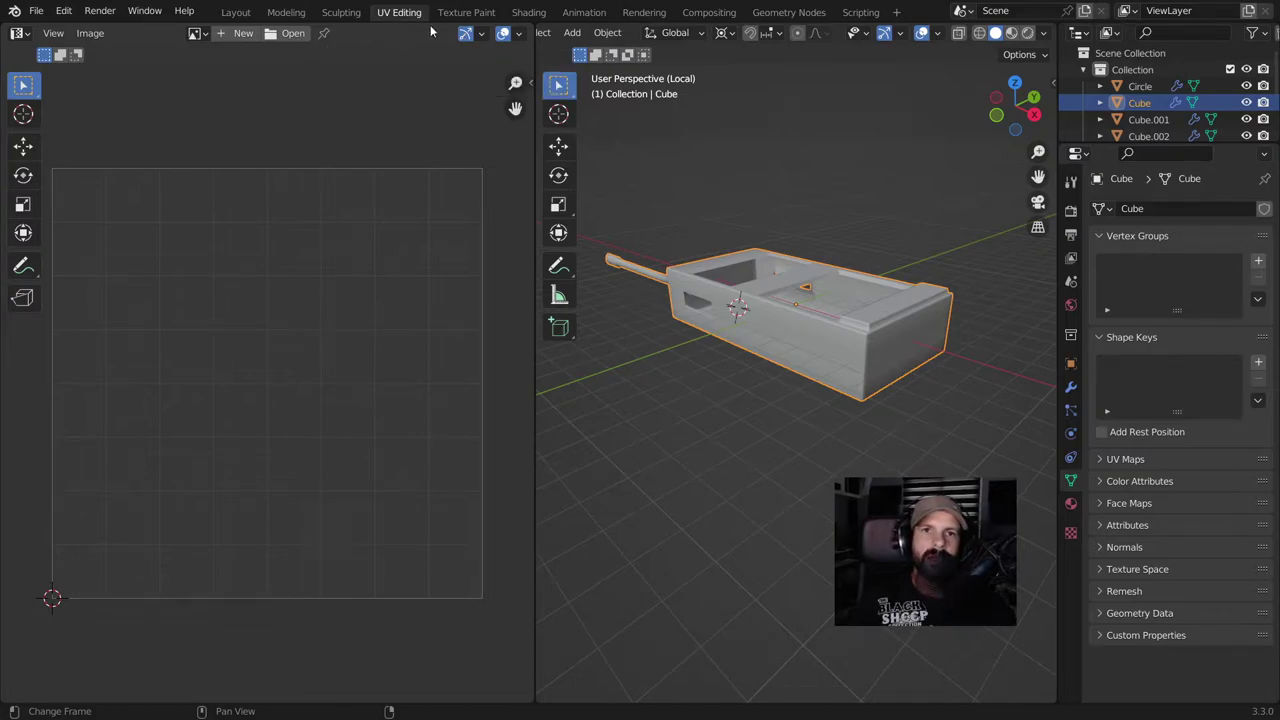
Create a new image in the UV editor using the UV Grid generated type.
left_click(243, 33)
left_click(280, 148)
left_click(258, 183)
left_click(307, 204)
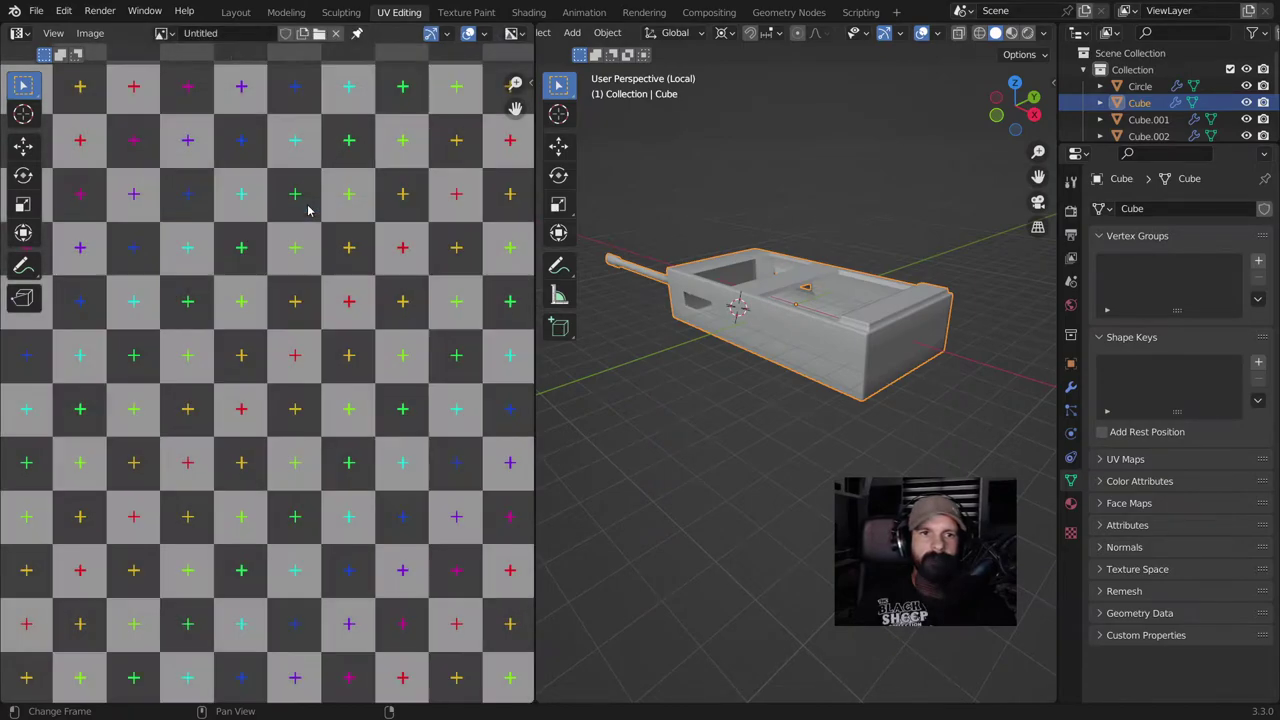
Switch the 3D view to Material Preview shading and put the body in Edit Mode.
mouse_move(756, 336)
middle_mouse_down()
mouse_move(785, 312)
mouse_move(850, 306)
mouse_move(779, 310)
middle_mouse_up()
left_click(1010, 34)
key("Tab")
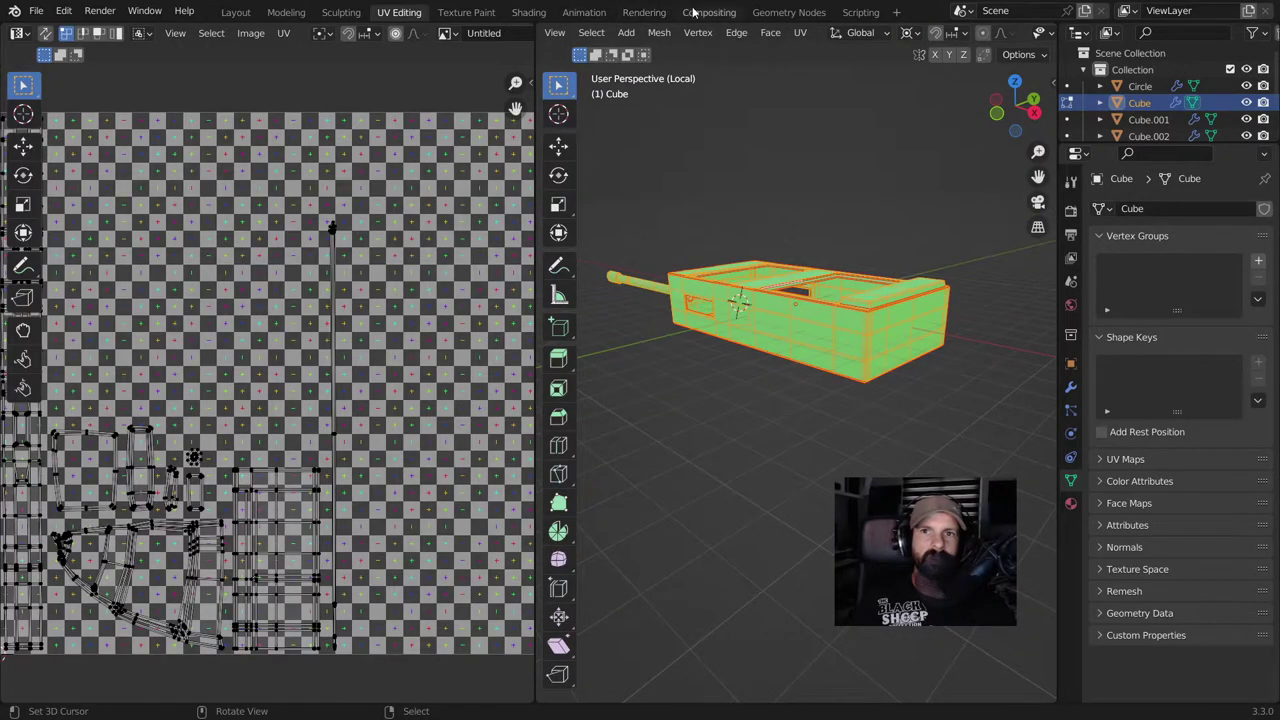
In the Shading workspace, add an Image Texture node to the body material and connect its Color to Base Color.
left_click(530, 12)
middle_click_drag(603, 485, 762, 547)
key("shift+a")
mouse_move(562, 551)
mouse_move(490, 601)
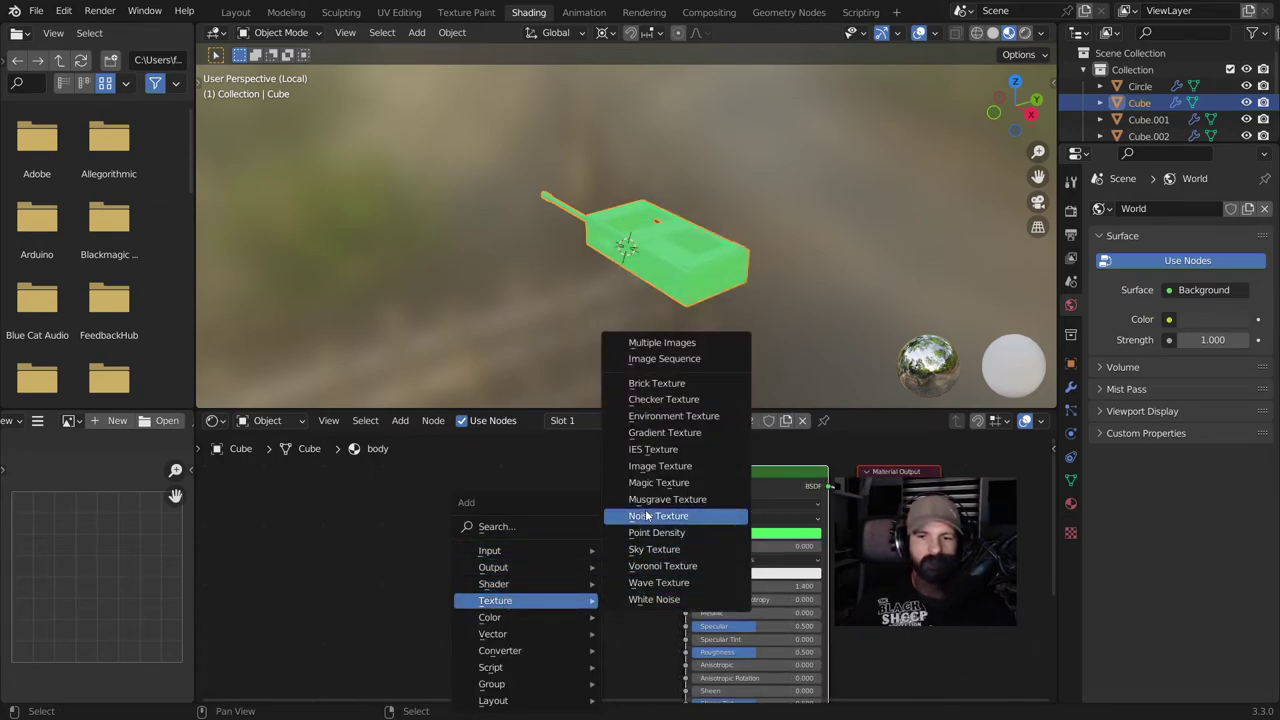
left_click(655, 474)
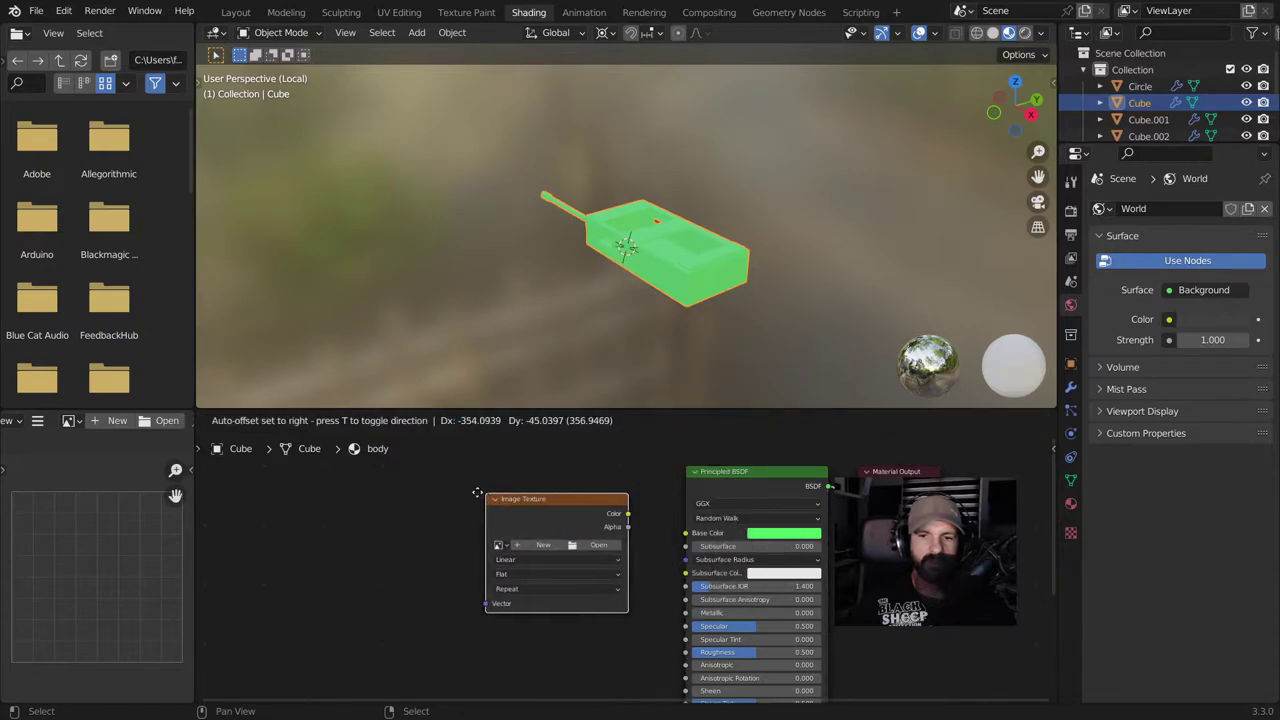
left_click(595, 513)
left_click_drag(615, 513, 686, 533)
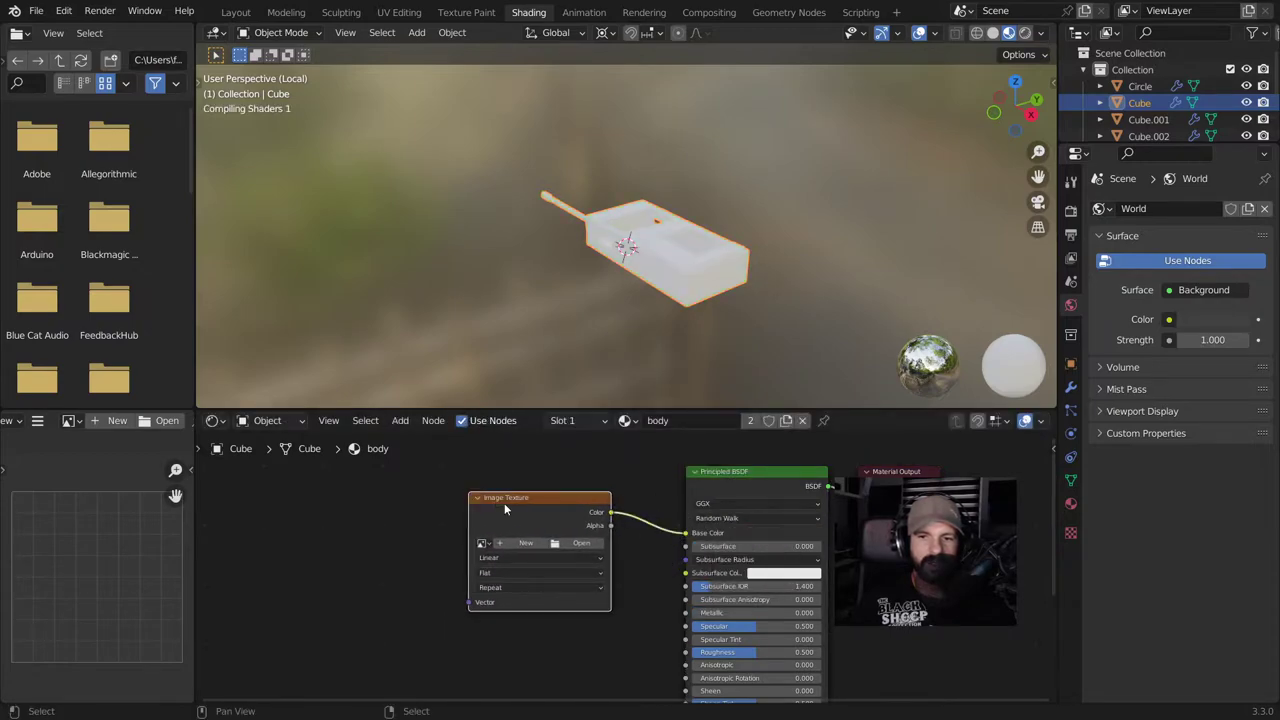
Add Texture Coordinate and Mapping nodes to the Image Texture node and delete the extra image node feeding the mapping.
key("ctrl+t")
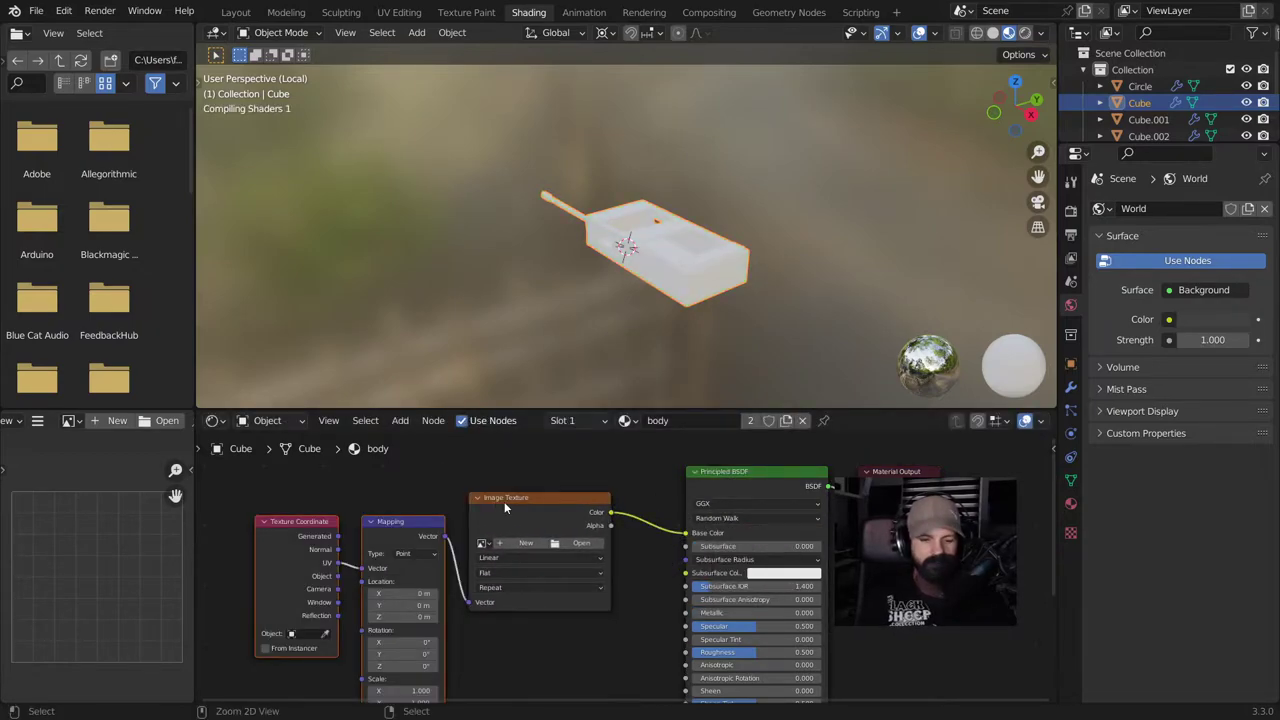
key("ctrl+t")
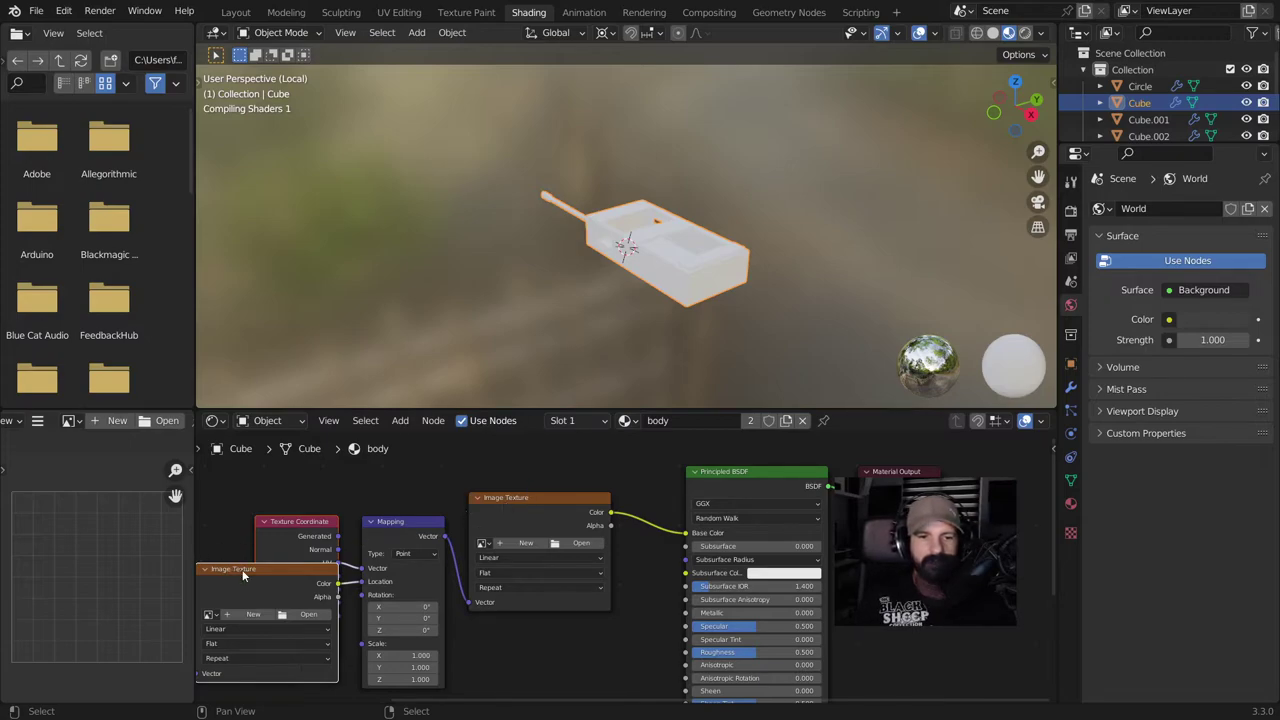
key("x")
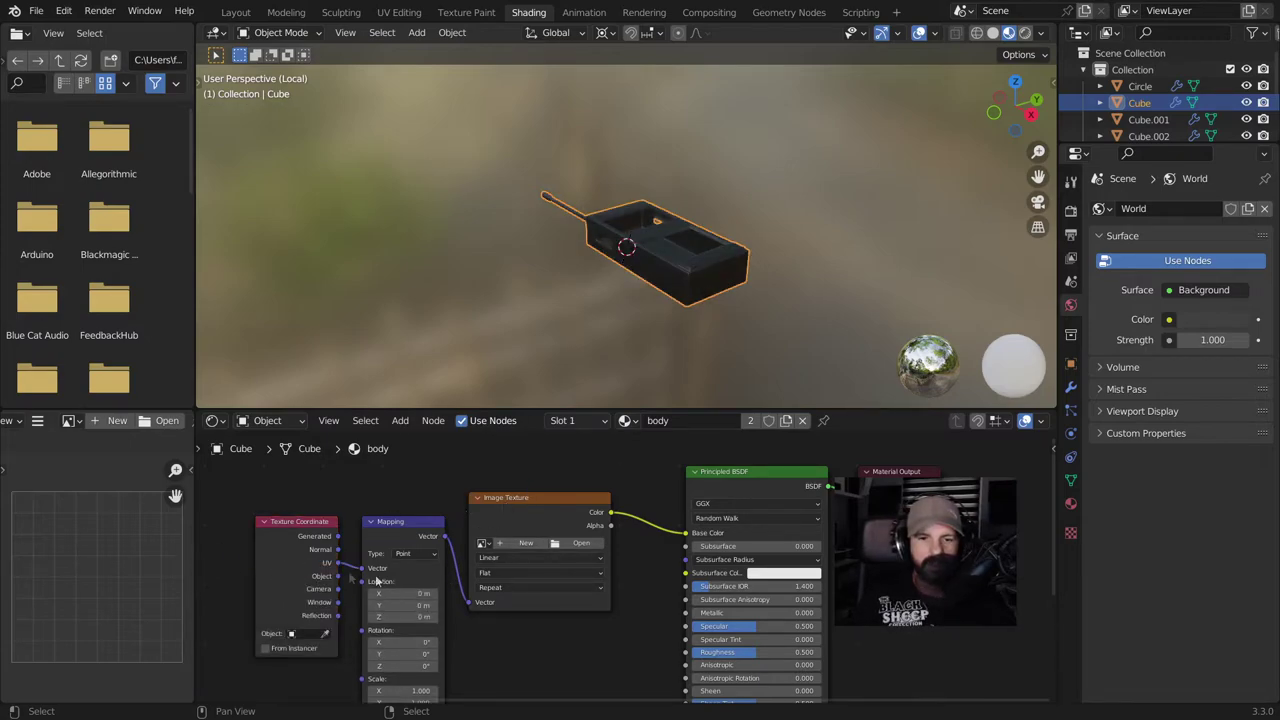
Assign the Untitled UV grid image to the body material's Image Texture node.
left_click(513, 544)
left_click(489, 544)
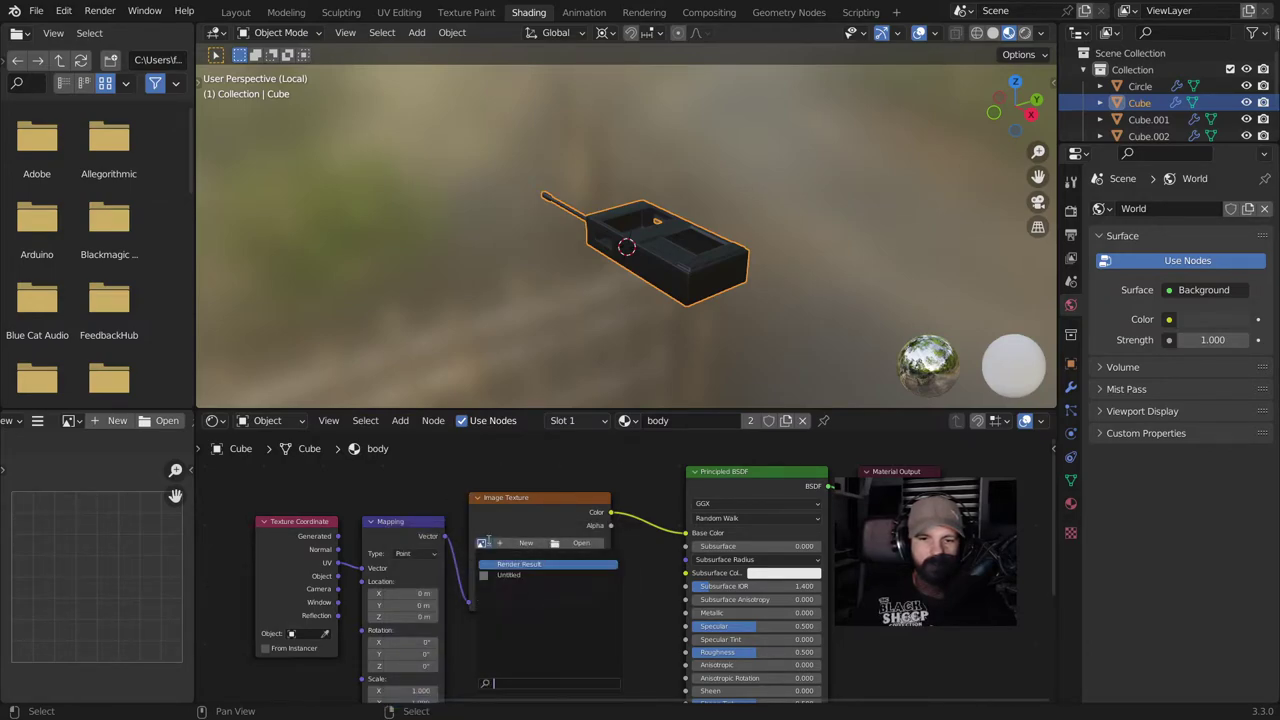
left_click(508, 578)
scroll(508, 578, "up", 2)
left_click(430, 534)
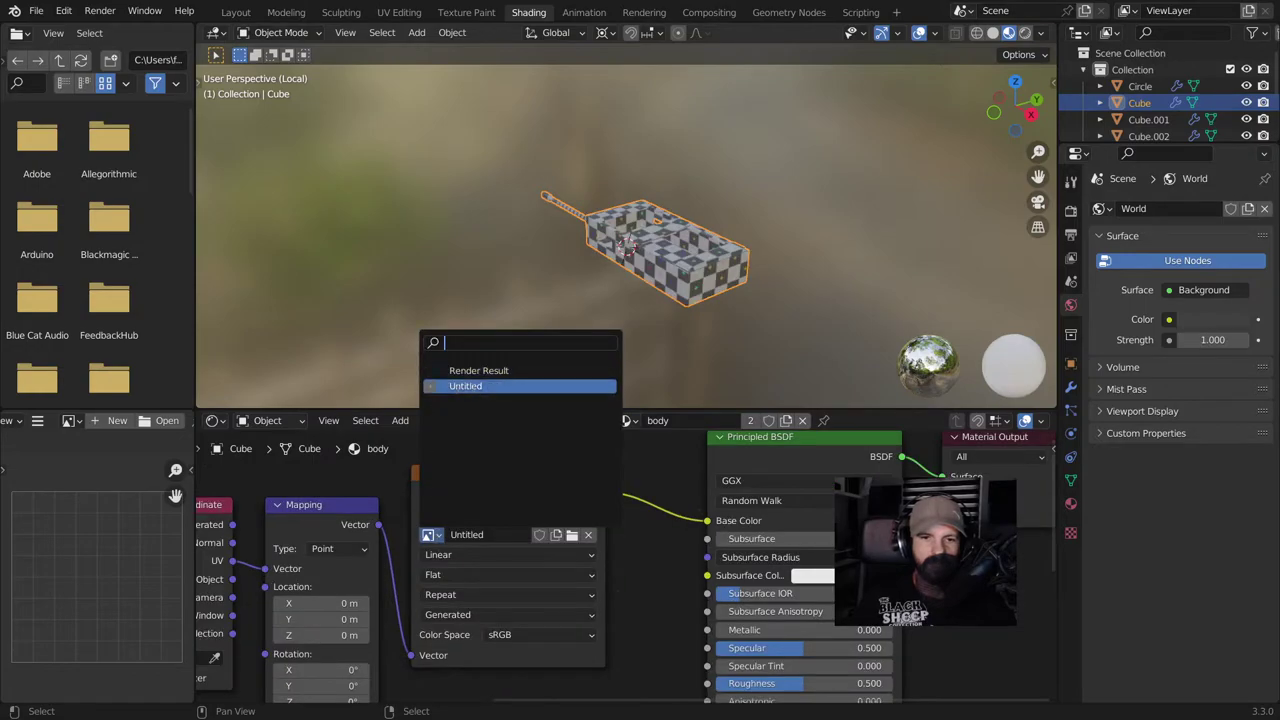
Examine the checker pattern on the body's front, sides, recesses and antenna for stretching.
scroll(640, 250, "up", 5)
middle_click_drag(700, 300, 420, 266)
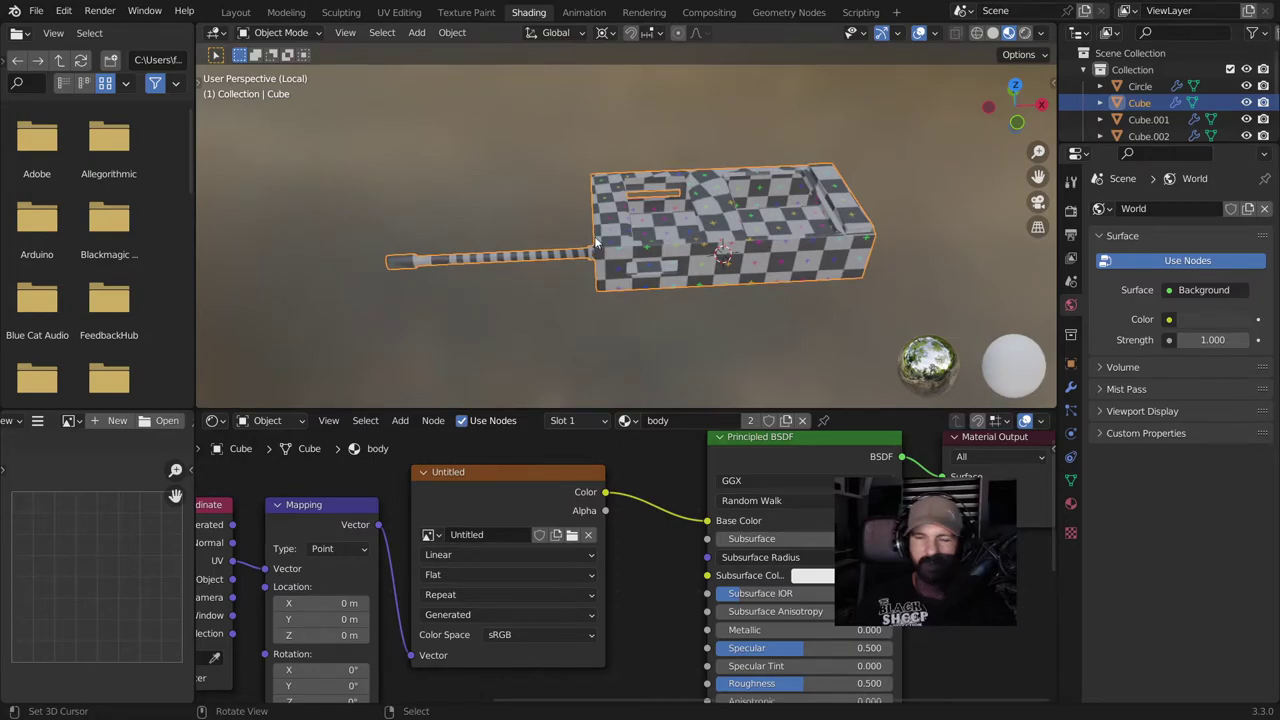
scroll(595, 241, "up", 4)
middle_click_drag(595, 241, 618, 285)
middle_click_drag(660, 157, 645, 262)
key("Tab")
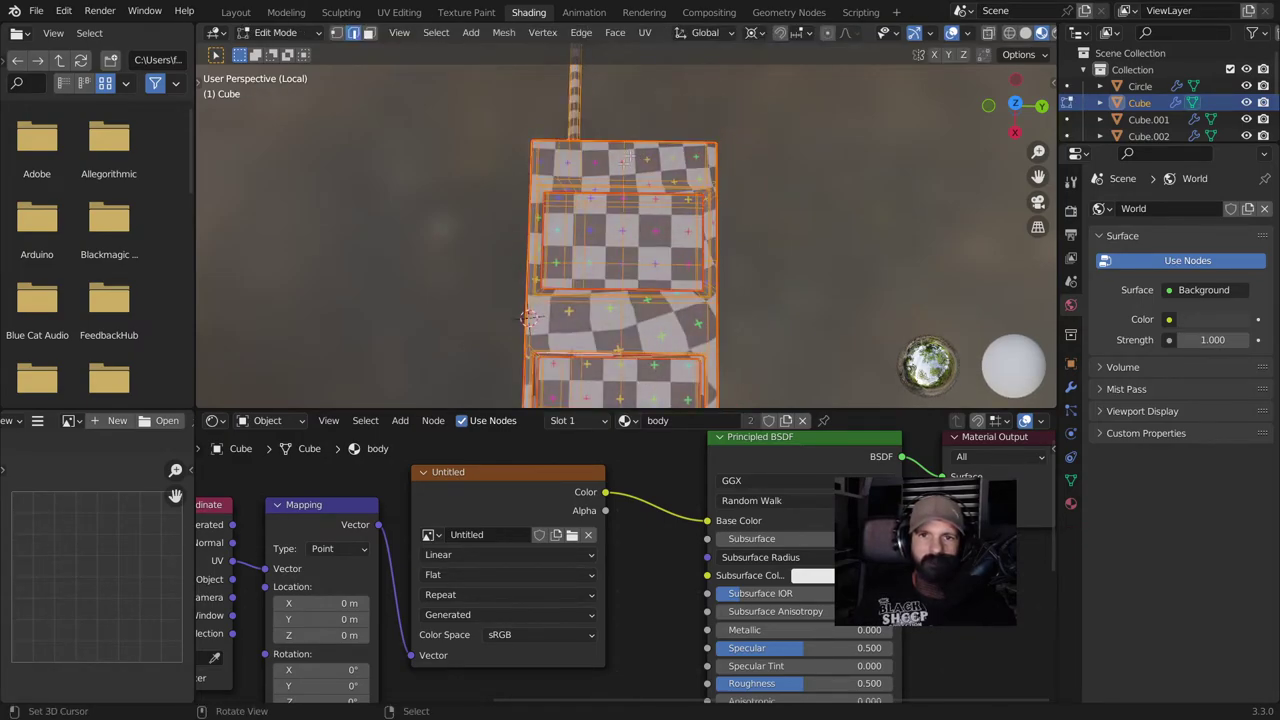
scroll(619, 184, "up", 2)
middle_click_drag(637, 218, 575, 208)
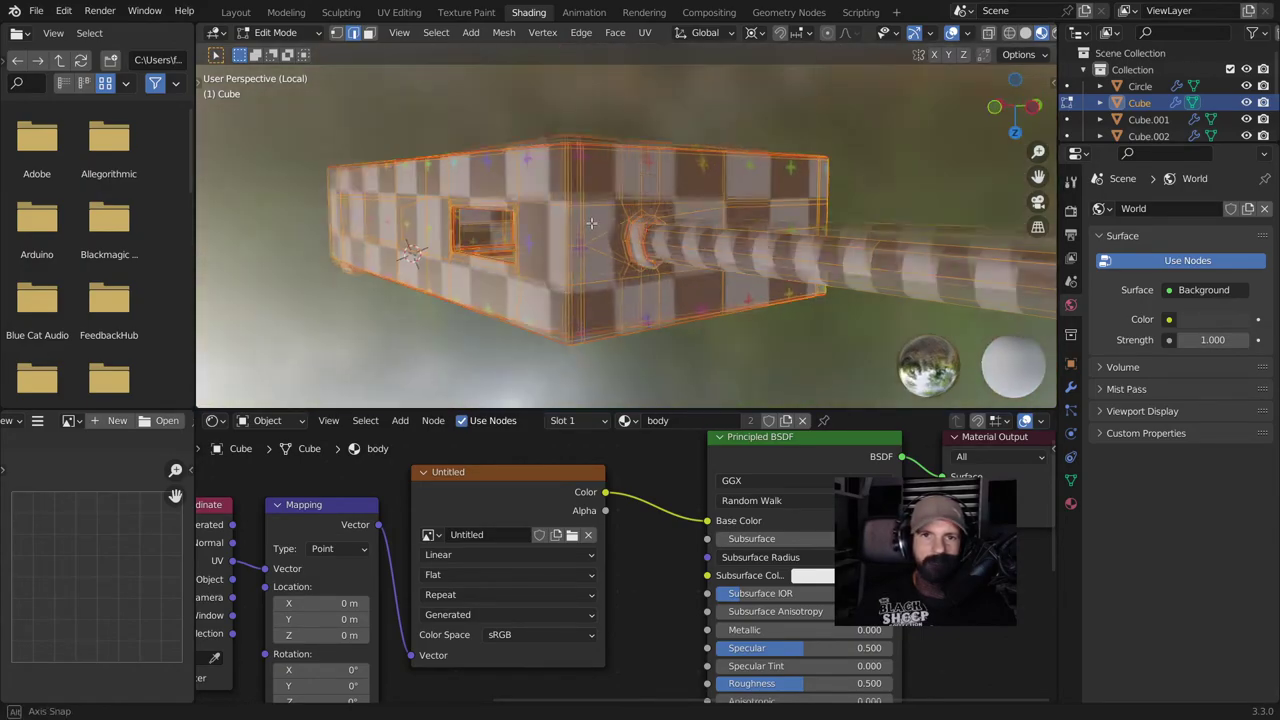
scroll(585, 212, "up", 6)
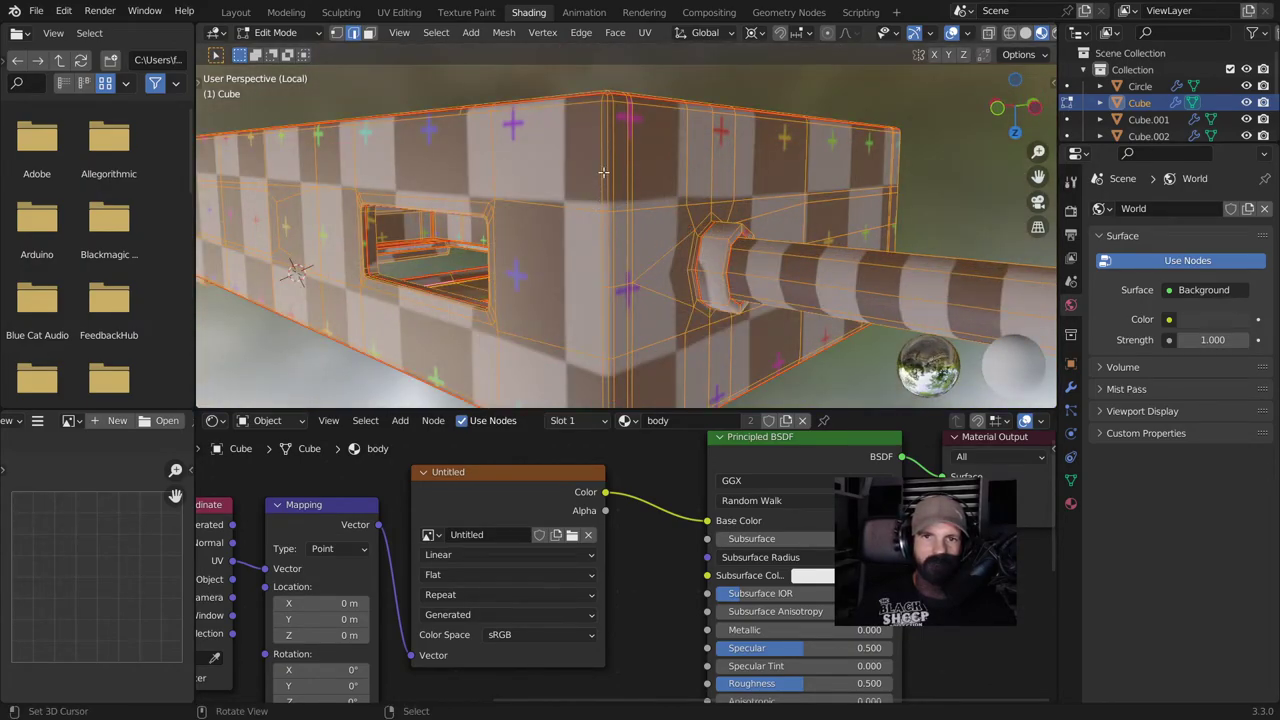
Deselect the mesh, select the body's vertical corner edge loop and reselect everything.
key("alt+a")
middle_click_drag(607, 172, 652, 183)
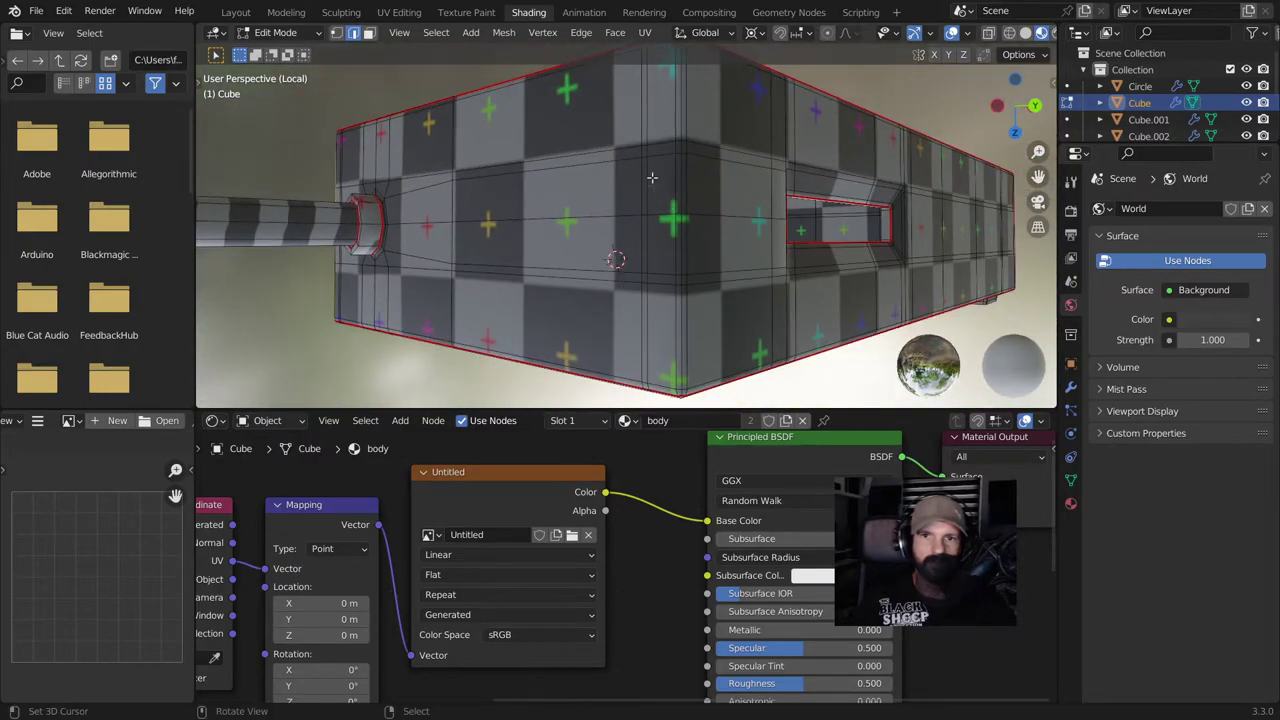
left_click(681, 125, "alt")
key("a")
Leave local view, return to the UV Editing workspace and isolate the pink side button in Edit Mode.
key("KP_Divide")
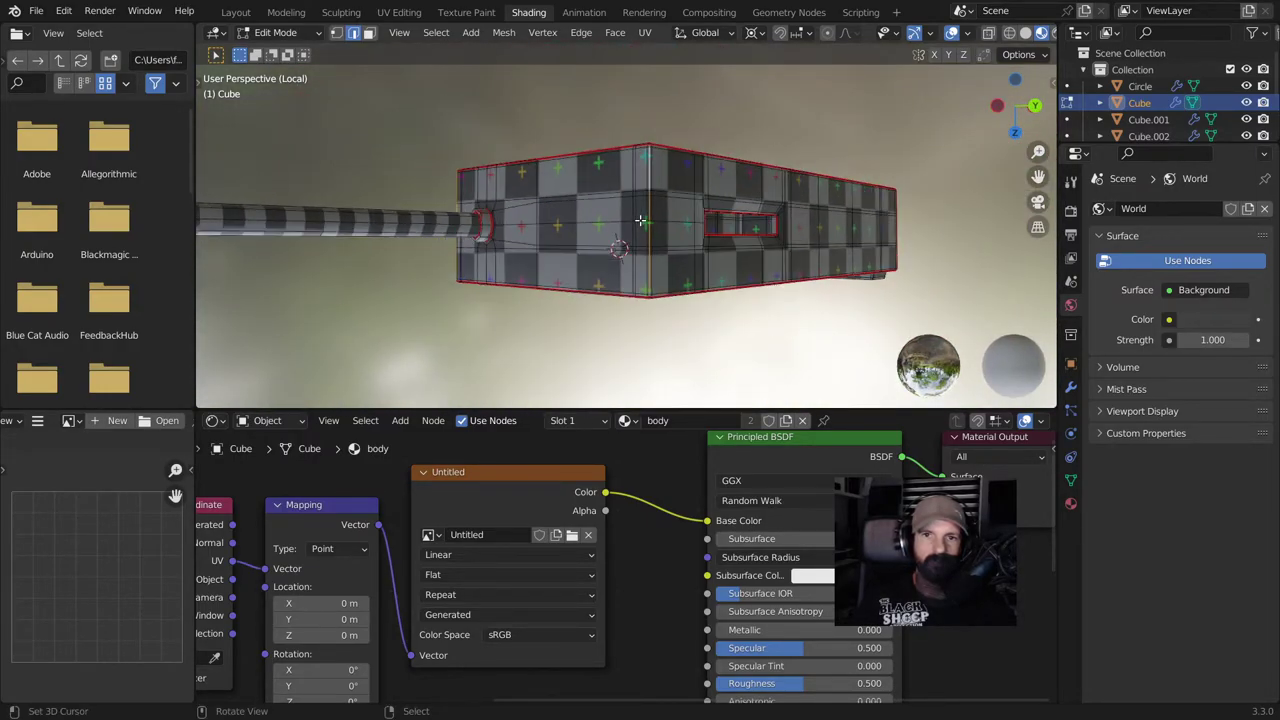
key("ctrl+Page_Up")
key("ctrl+Page_Up")
scroll(977, 416, "down", 5)
middle_click_drag(977, 416, 714, 336)
key("Tab")
left_click(666, 372)
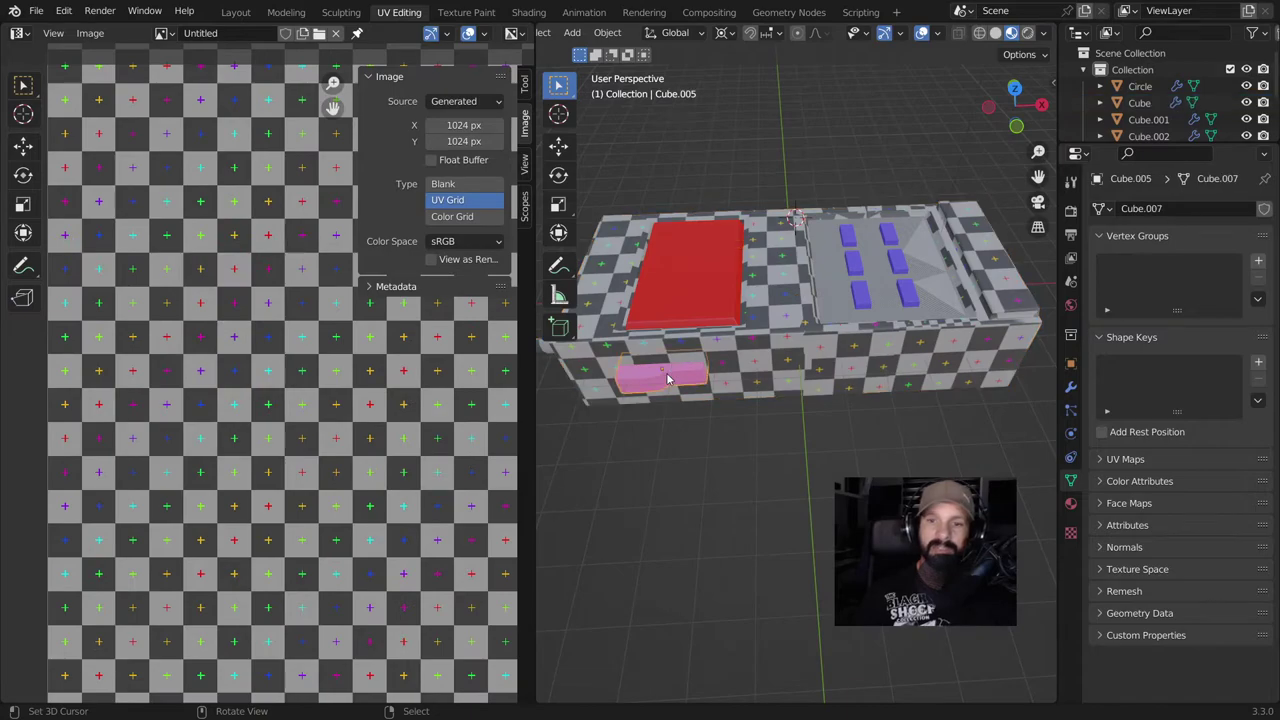
key("KP_Divide")
key("Tab")
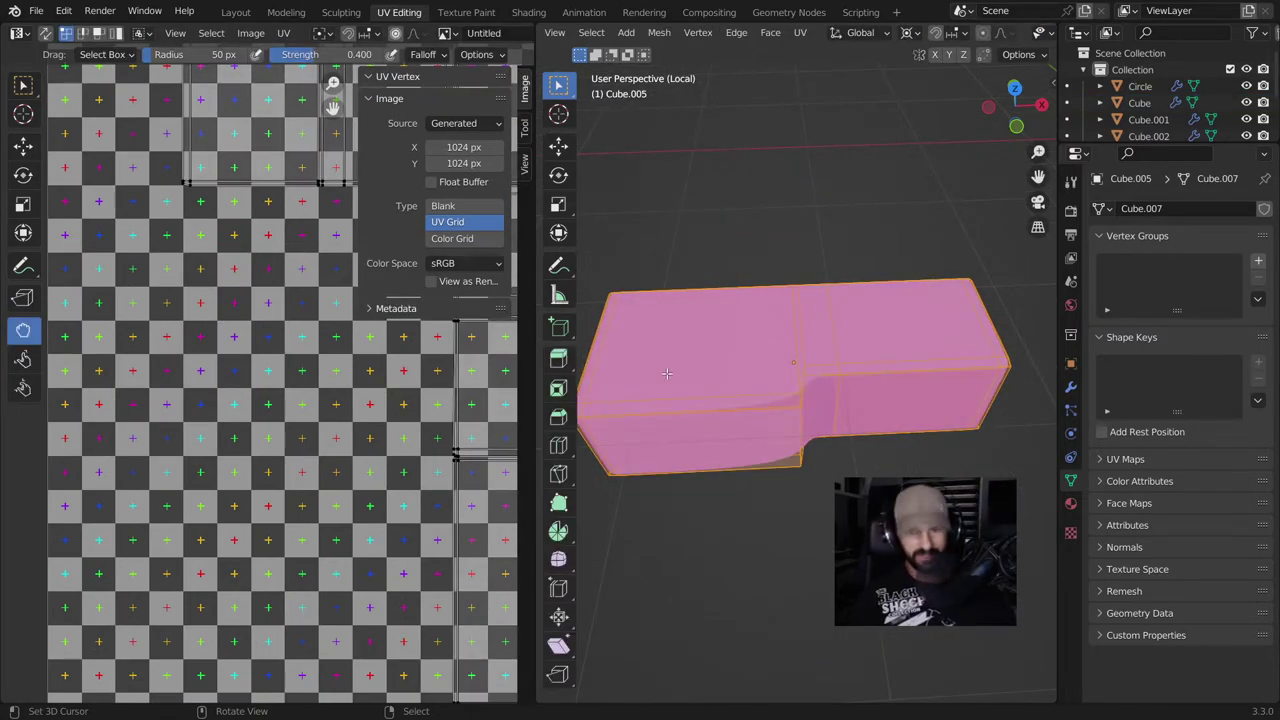
Add a centred lengthwise loop cut around the pink side button and mark it as a seam.
middle_click_drag(736, 493, 950, 478)
key("ctrl+r")
left_click(795, 525)
right_click(791, 518)
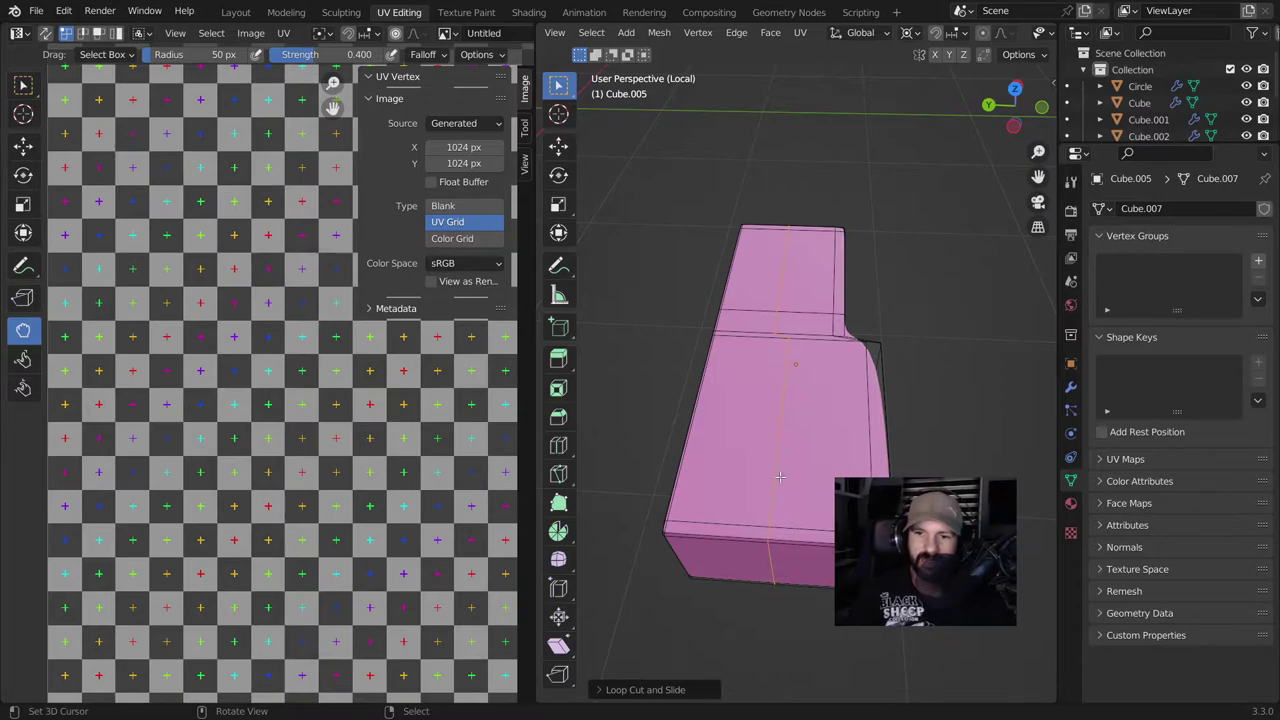
left_click(780, 477, "shift")
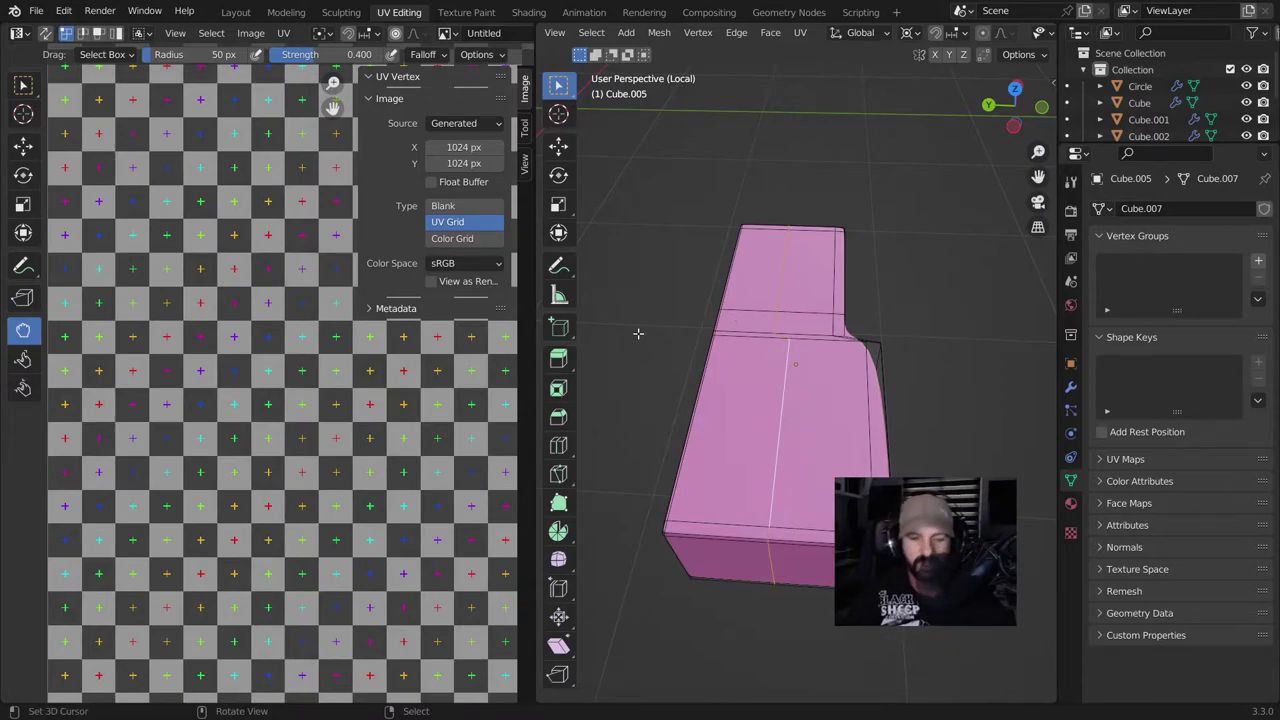
key("u")
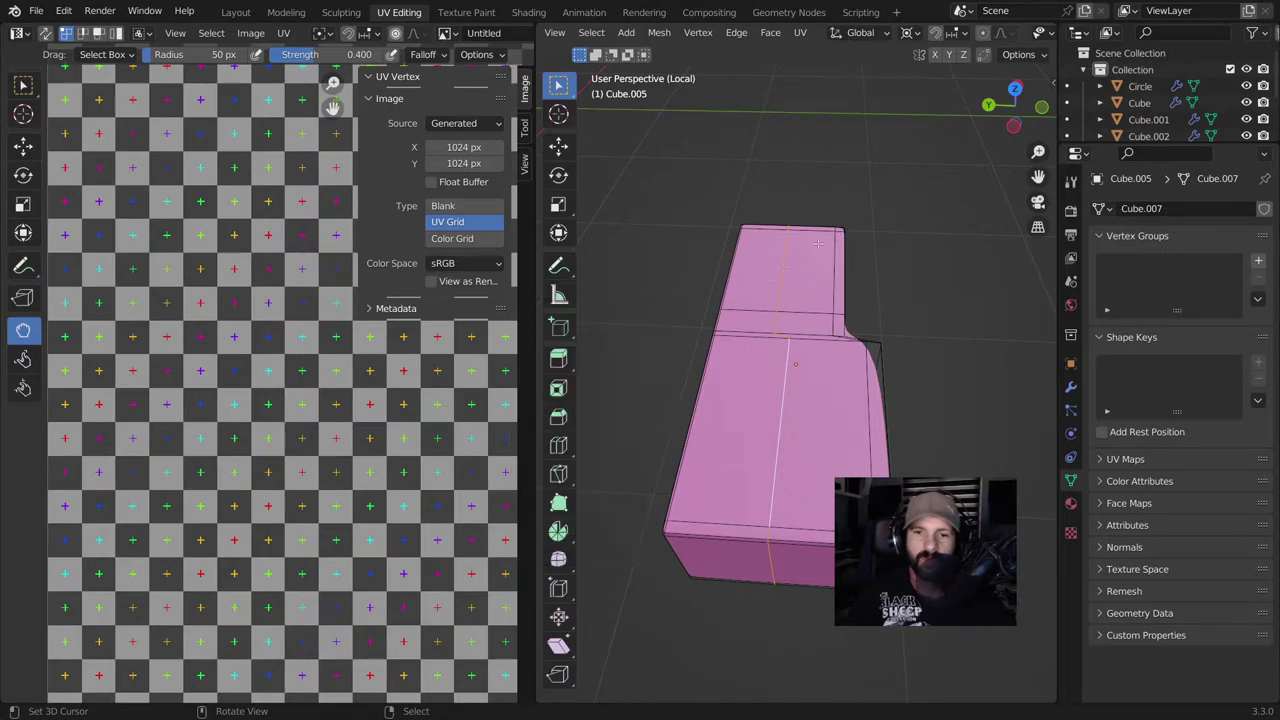
key("q")
left_click(766, 296)
Mark the edge loop bordering the stepped outer face of the side button as a seam.
middle_click_drag(766, 296, 794, 273)
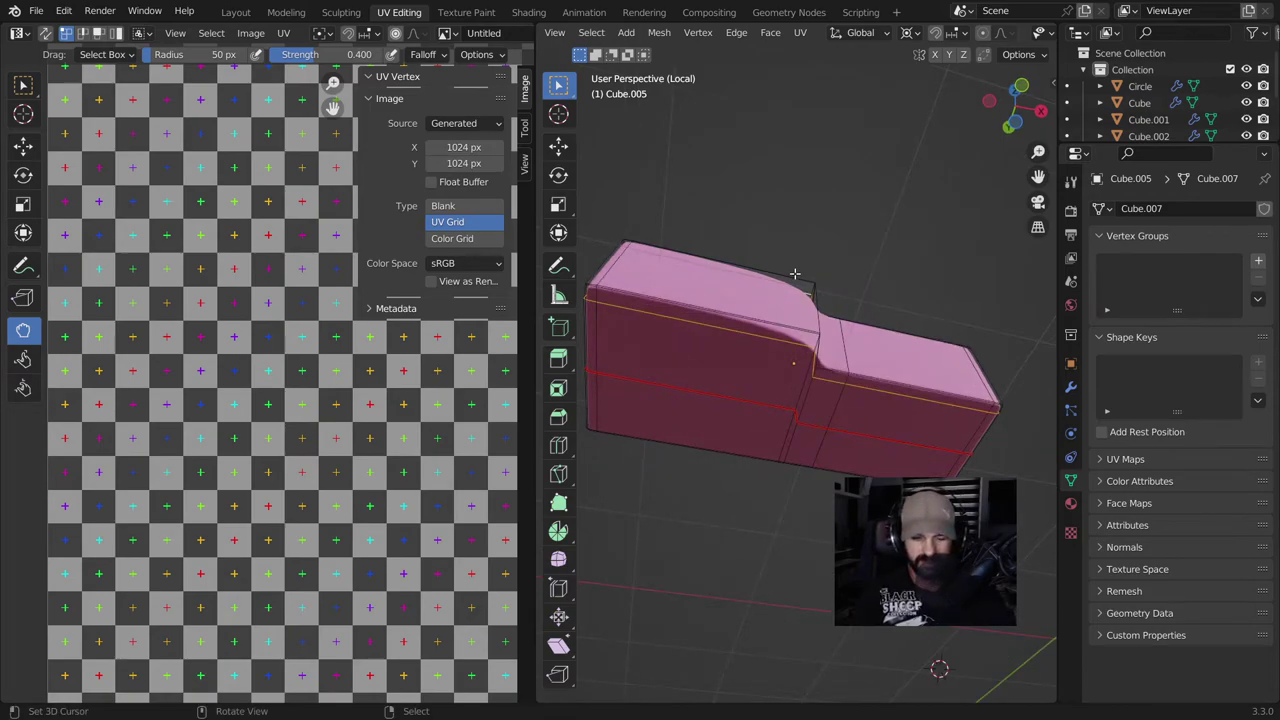
key("u")
left_click(769, 449)
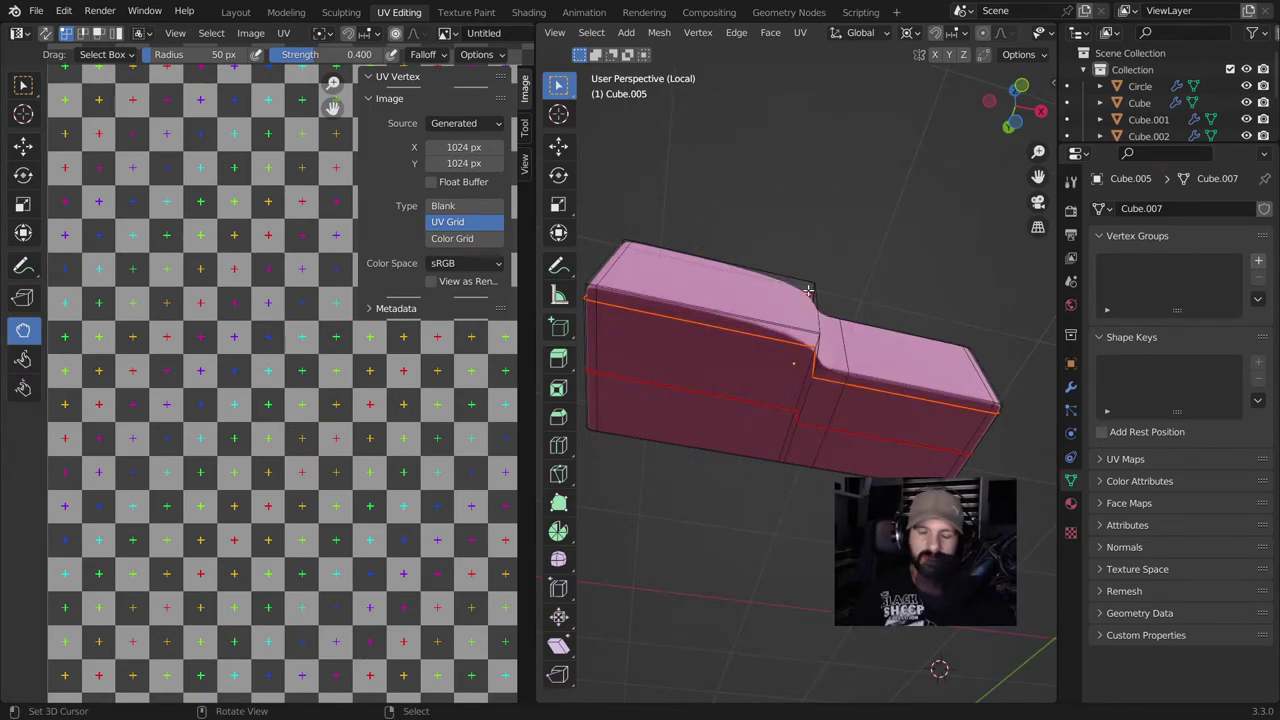
Select the whole side button, unwrap it and check the resulting islands.
middle_click_drag(808, 290, 808, 286)
key("a")
key("u")
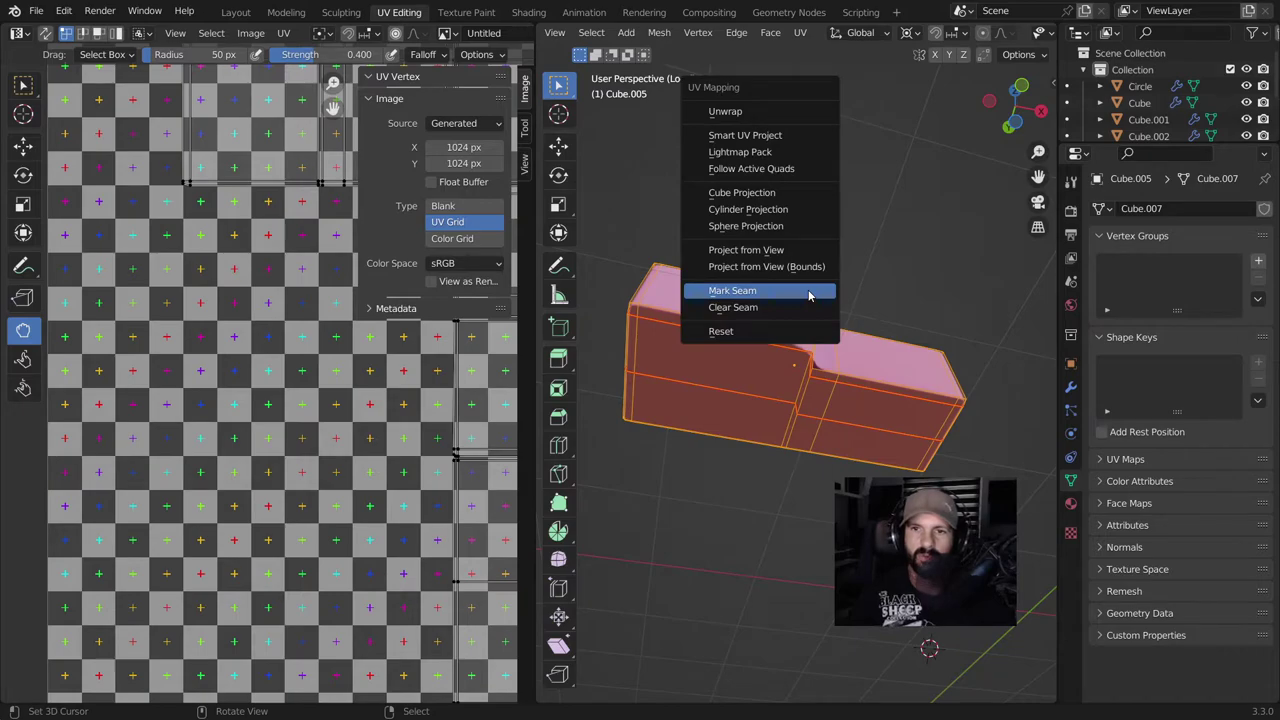
left_click(747, 112)
scroll(790, 330, "down", 3)
scroll(310, 380, "down", 3)
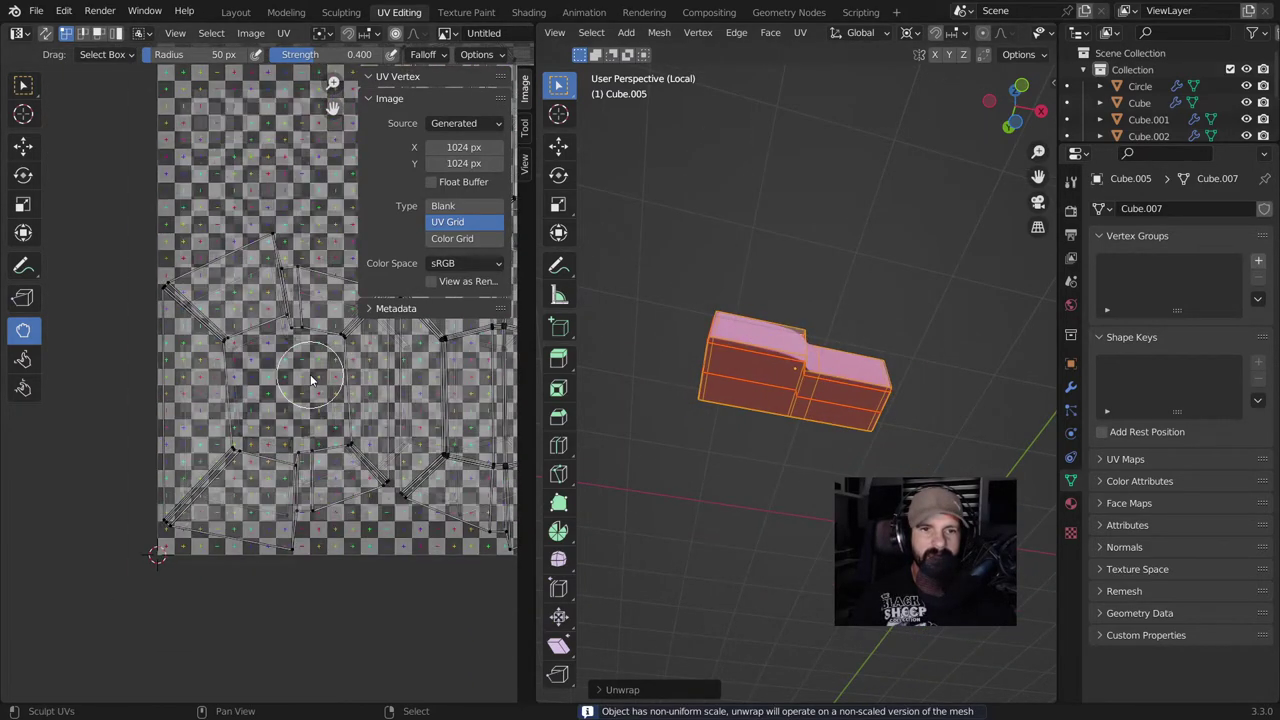
scroll(310, 380, "down", 2)
middle_click_drag(705, 360, 680, 440)
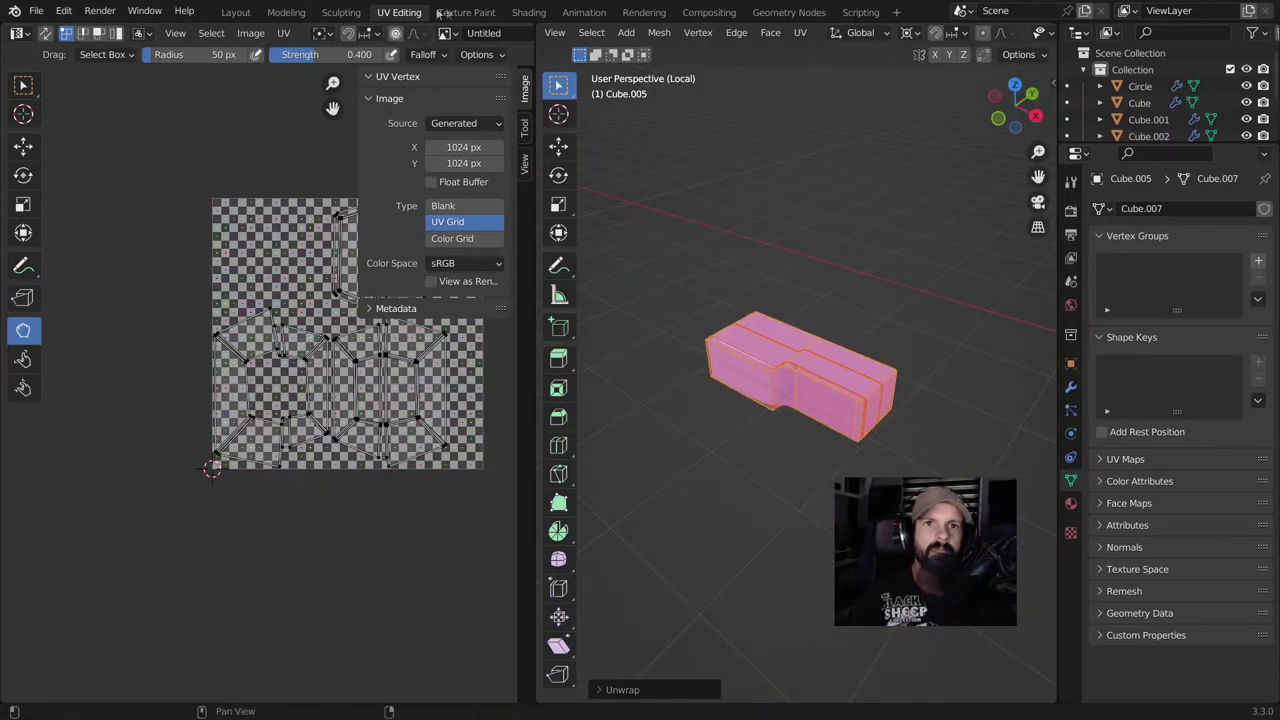
In the Shading workspace, add an Image Texture with mapping nodes to the boton material's Base Color and assign the Untitled image.
left_click(528, 12)
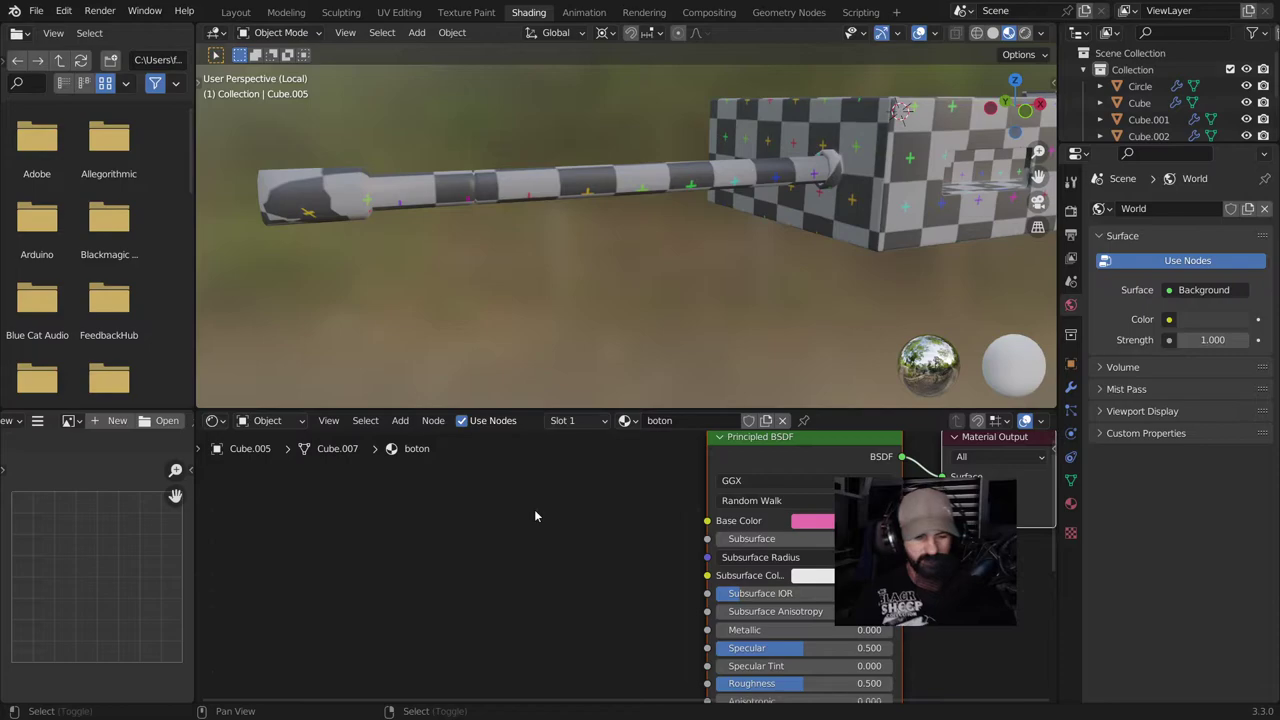
key("shift+a")
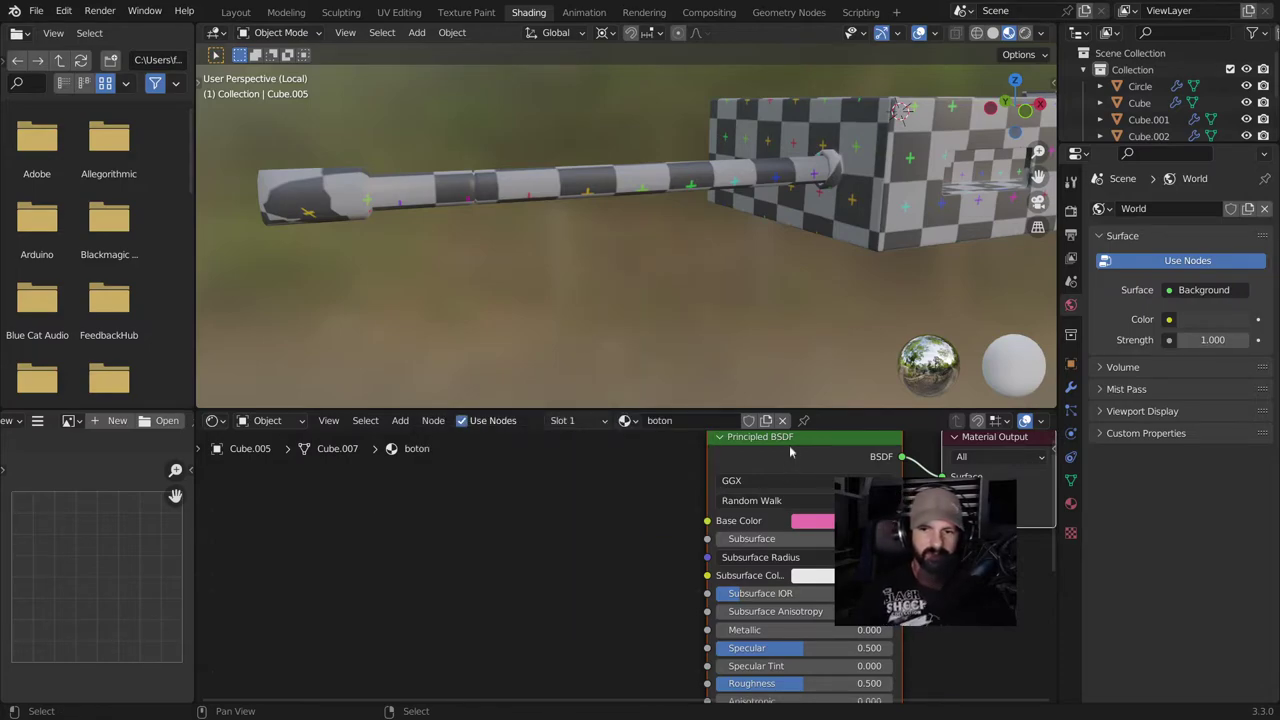
key("ctrl+t")
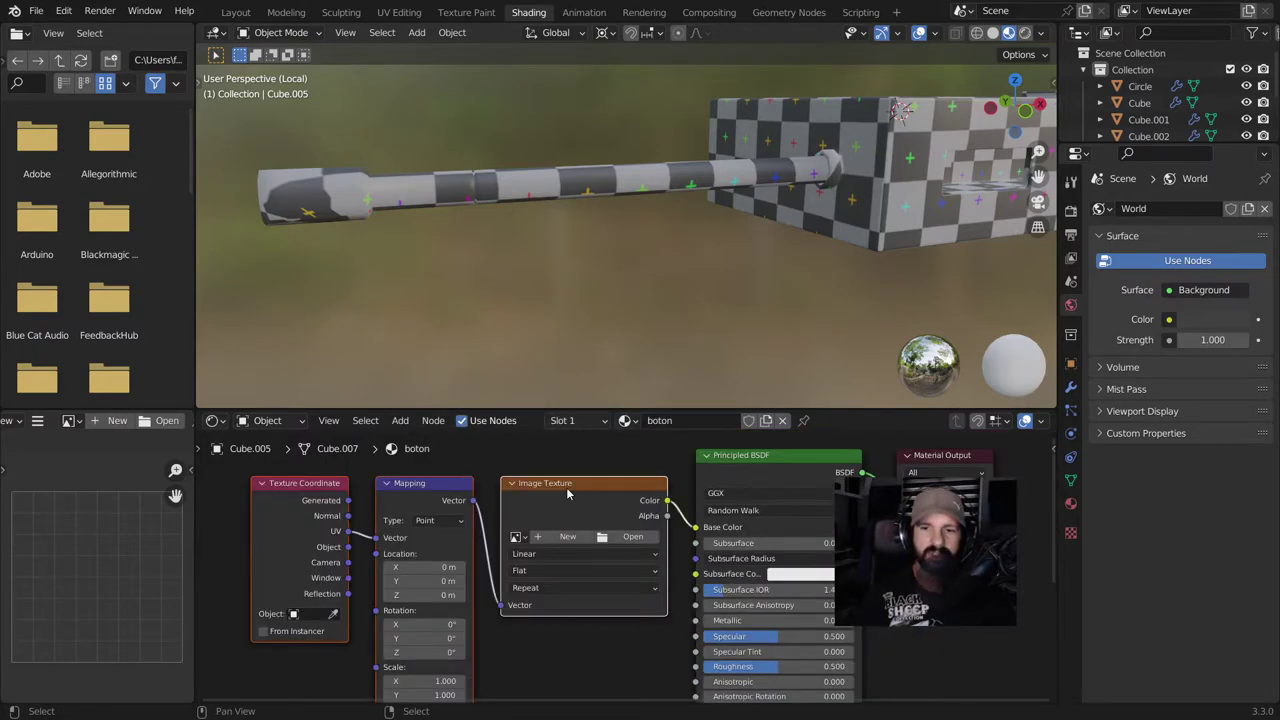
scroll(584, 534, "up", 2)
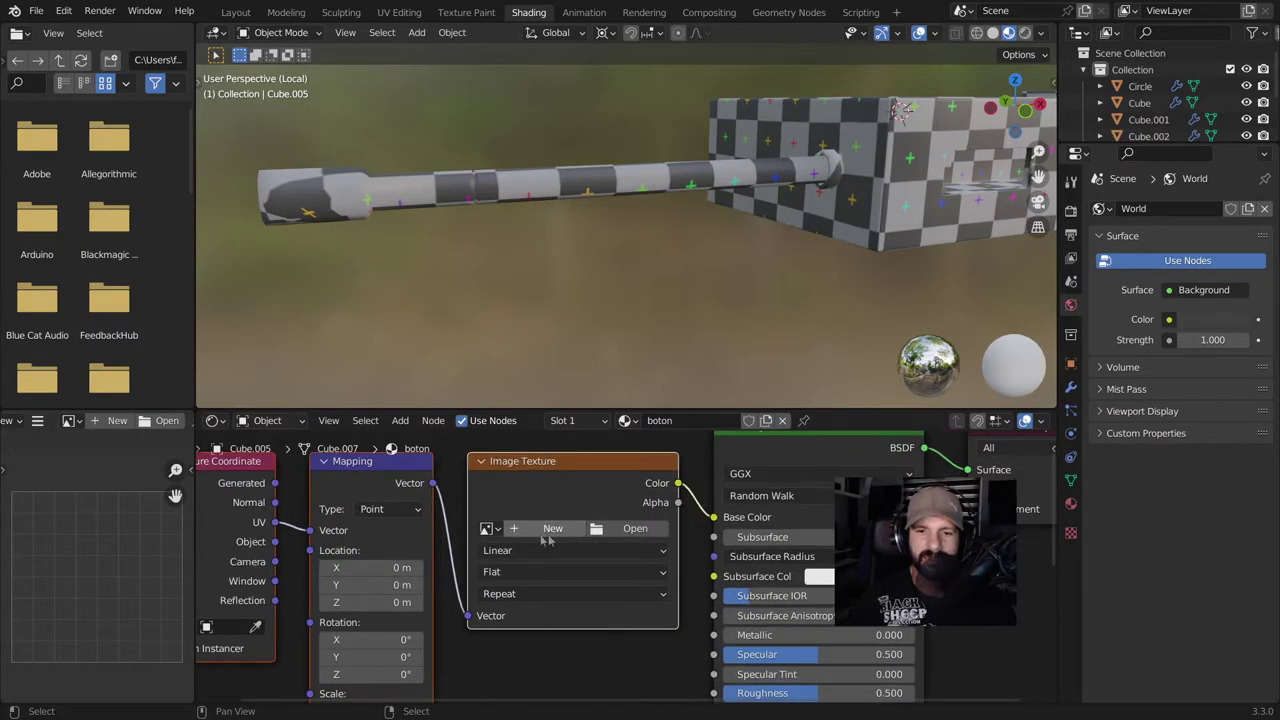
left_click(487, 528)
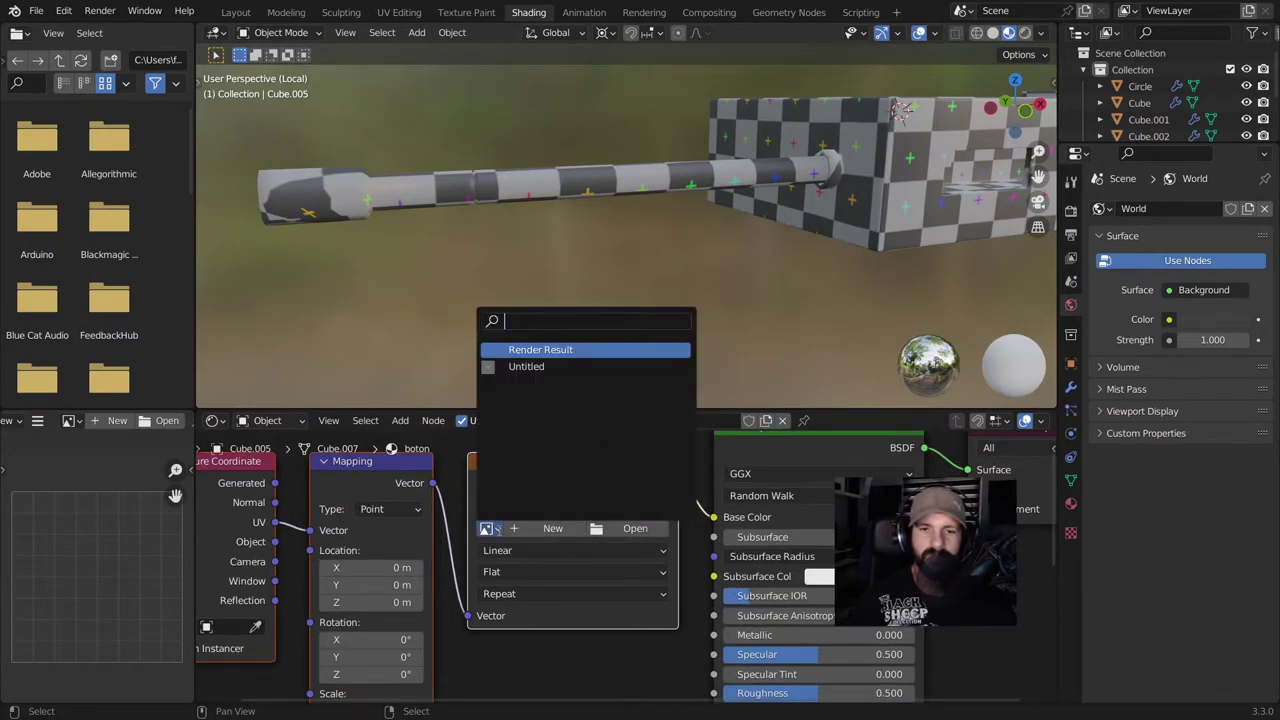
left_click(526, 367)
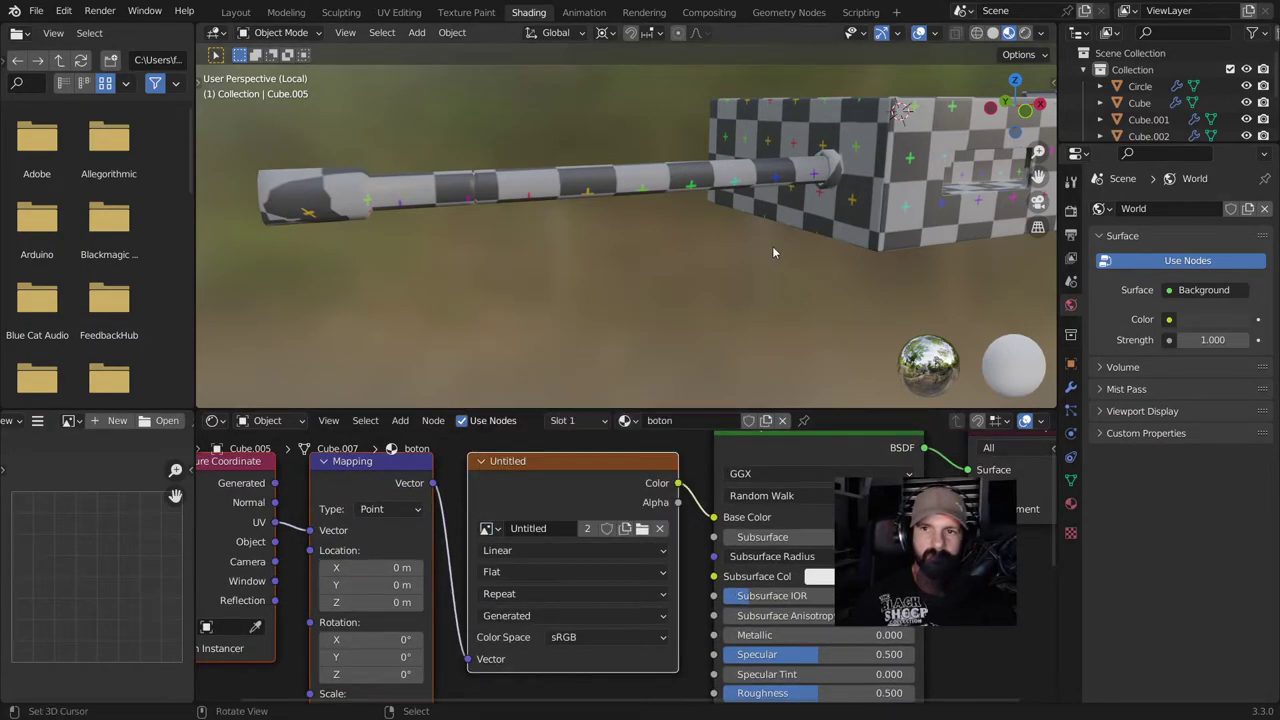
Examine how the grid texture lies on the side button, then return to the UV Editing workspace.
mouse_move(773, 251)
middle_mouse_down()
mouse_move(734, 307)
mouse_move(765, 267)
middle_mouse_up()
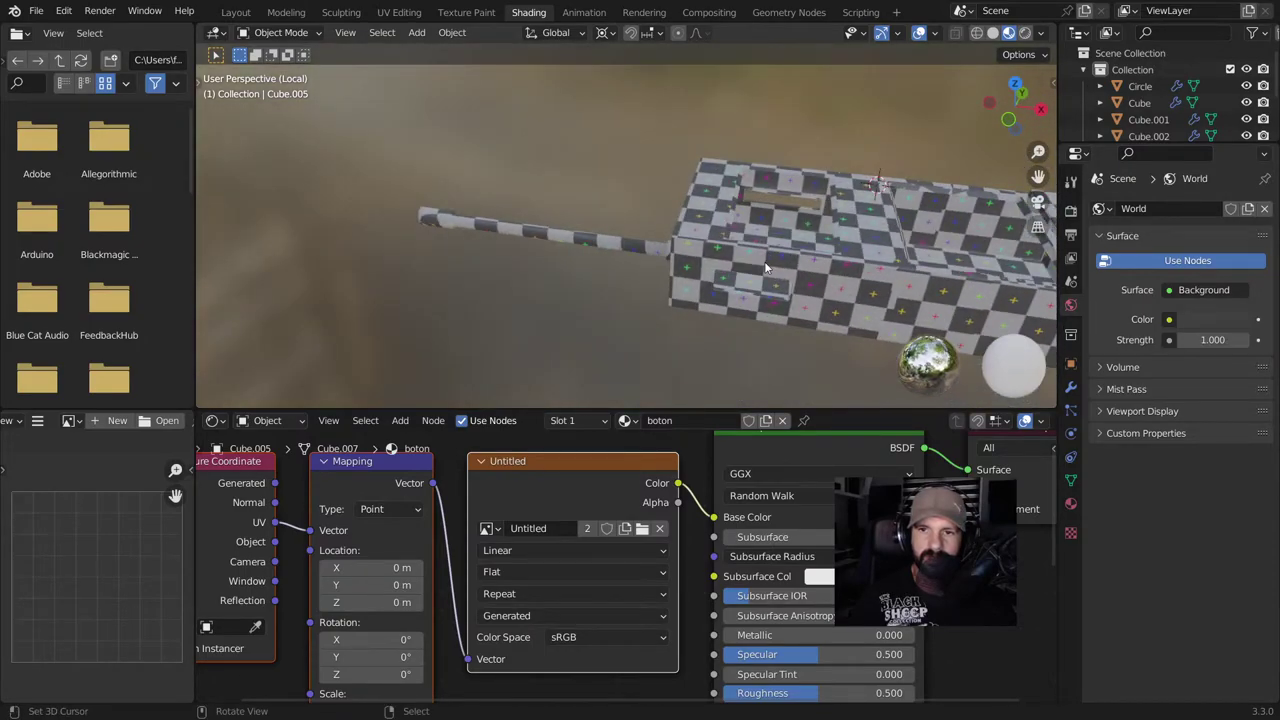
left_click(760, 258)
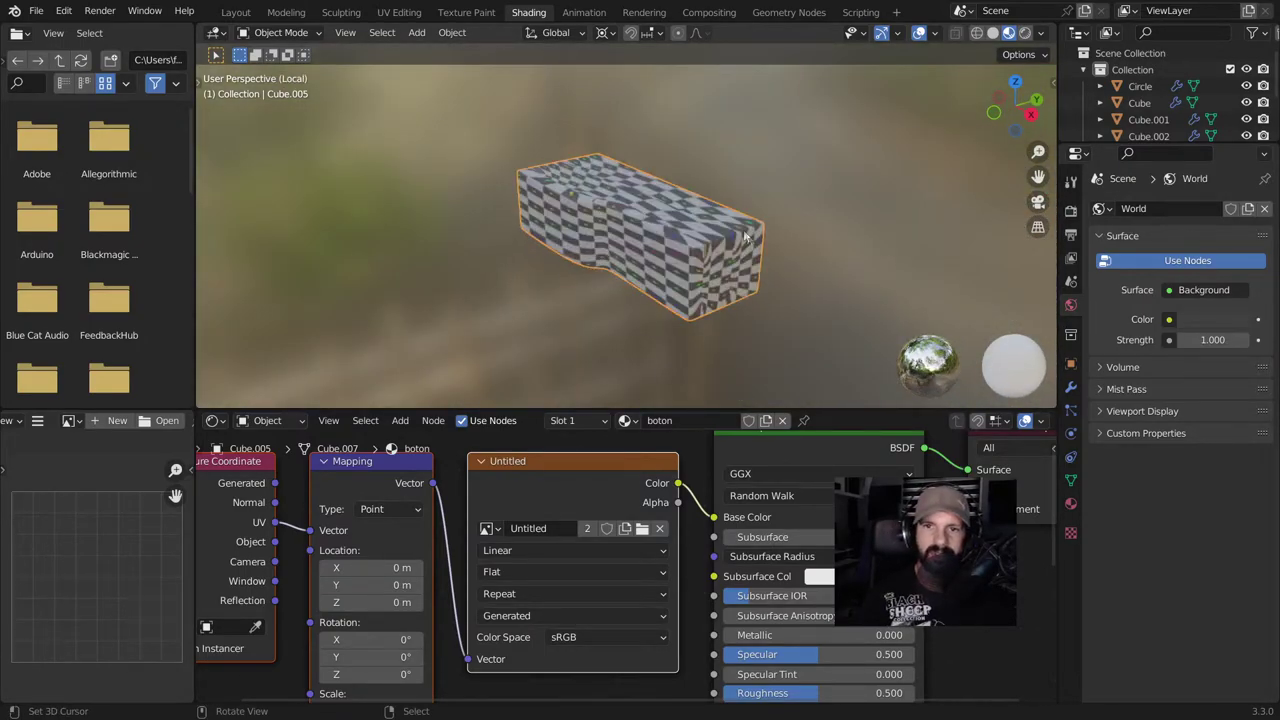
scroll(741, 229, "up", 2)
mouse_move(741, 229)
middle_mouse_down()
mouse_move(713, 214)
mouse_move(693, 265)
mouse_move(700, 285)
middle_mouse_up()
key("Tab")
left_click(398, 12)
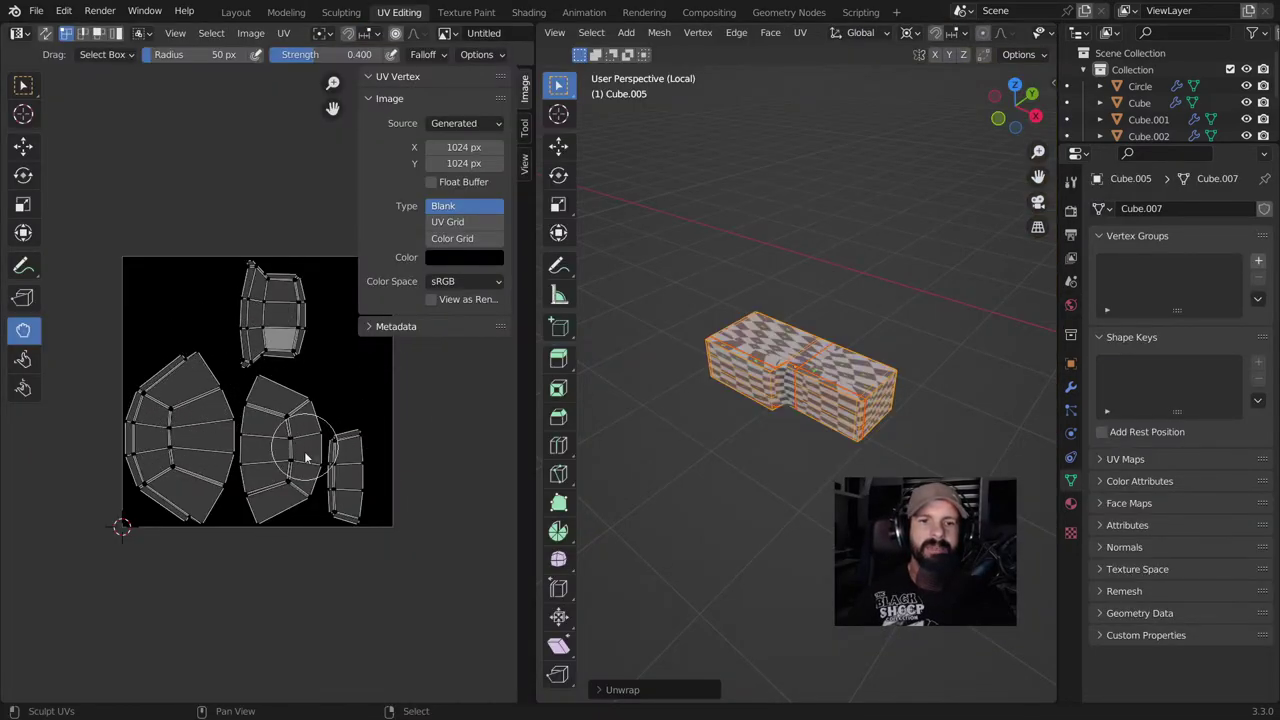
Try to dissolve the seam edge loop beside the step in the side button.
scroll(773, 392, "up", 2)
scroll(773, 392, "up", 3)
middle_click_drag(773, 392, 932, 295)
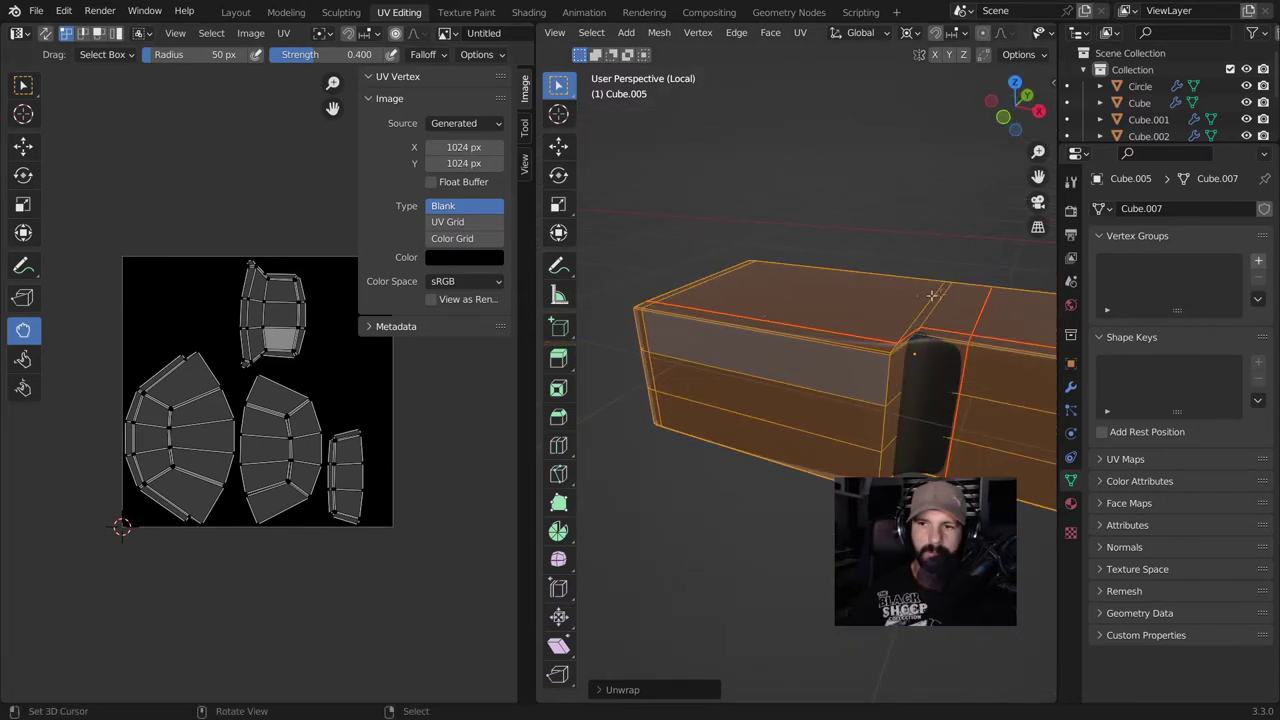
key("alt+a")
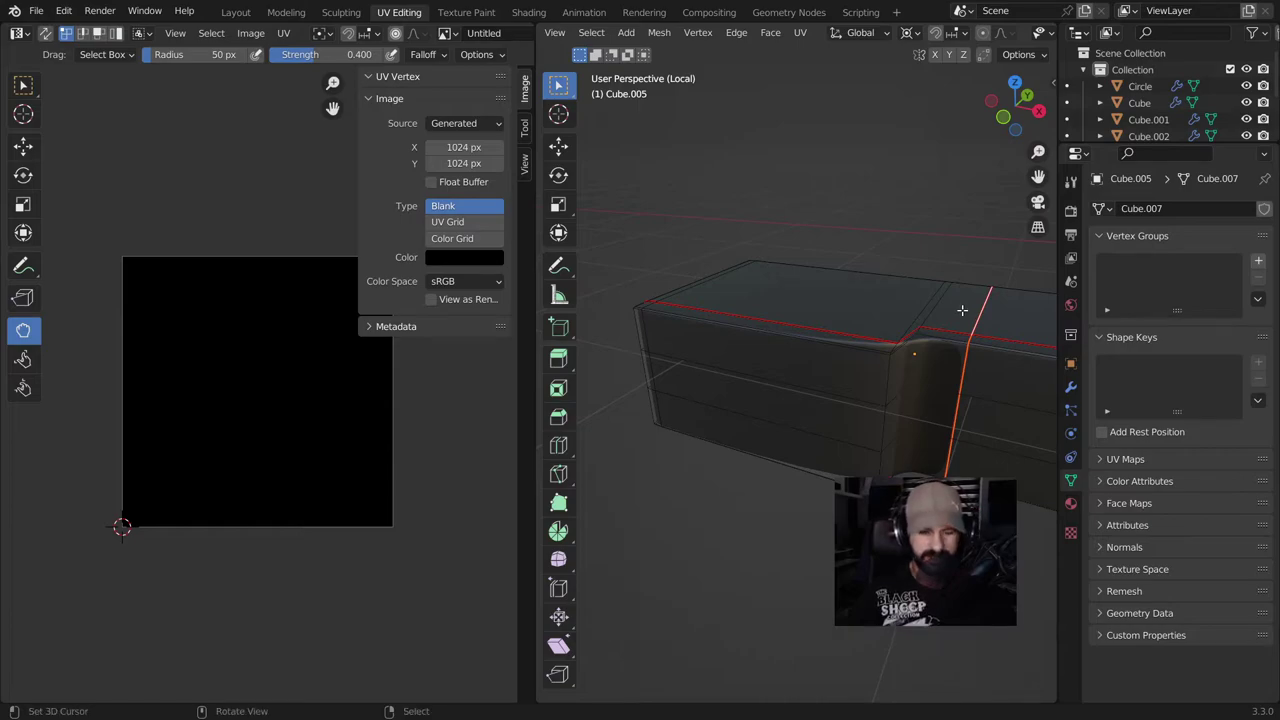
key("x")
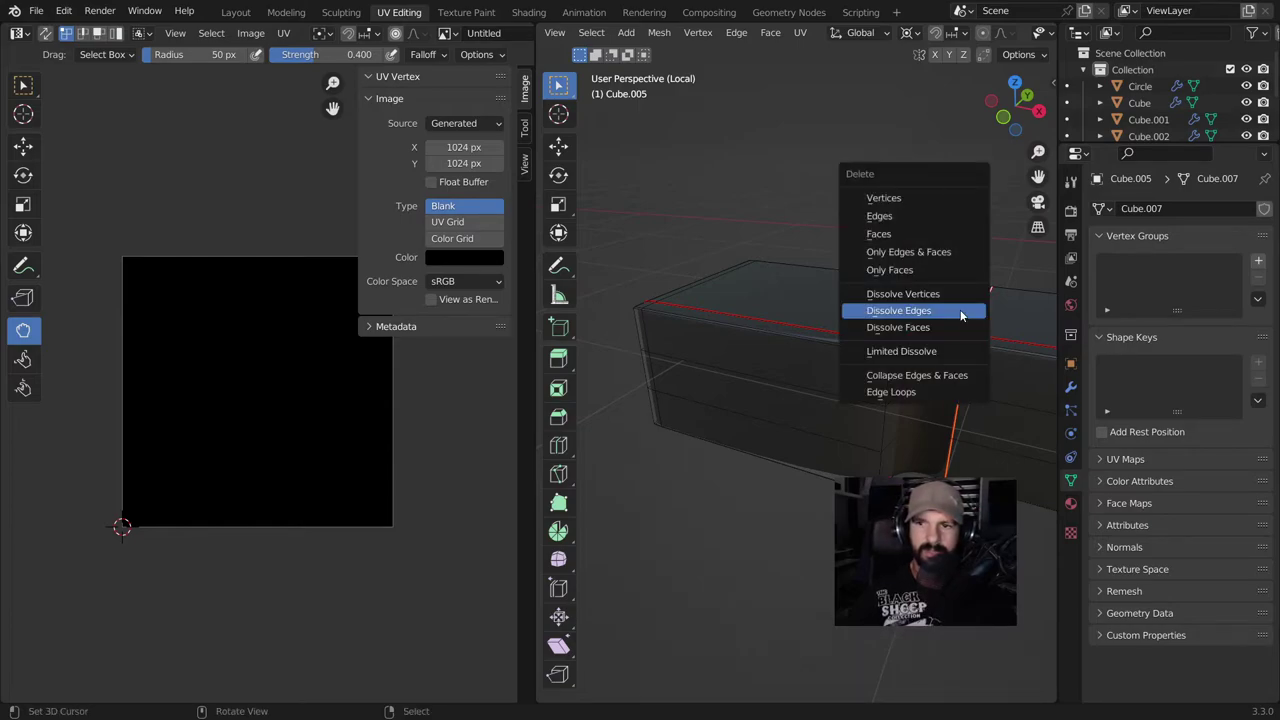
left_click(961, 316)
mouse_move(961, 316)
middle_mouse_down()
mouse_move(962, 296)
mouse_move(943, 323)
middle_mouse_up()
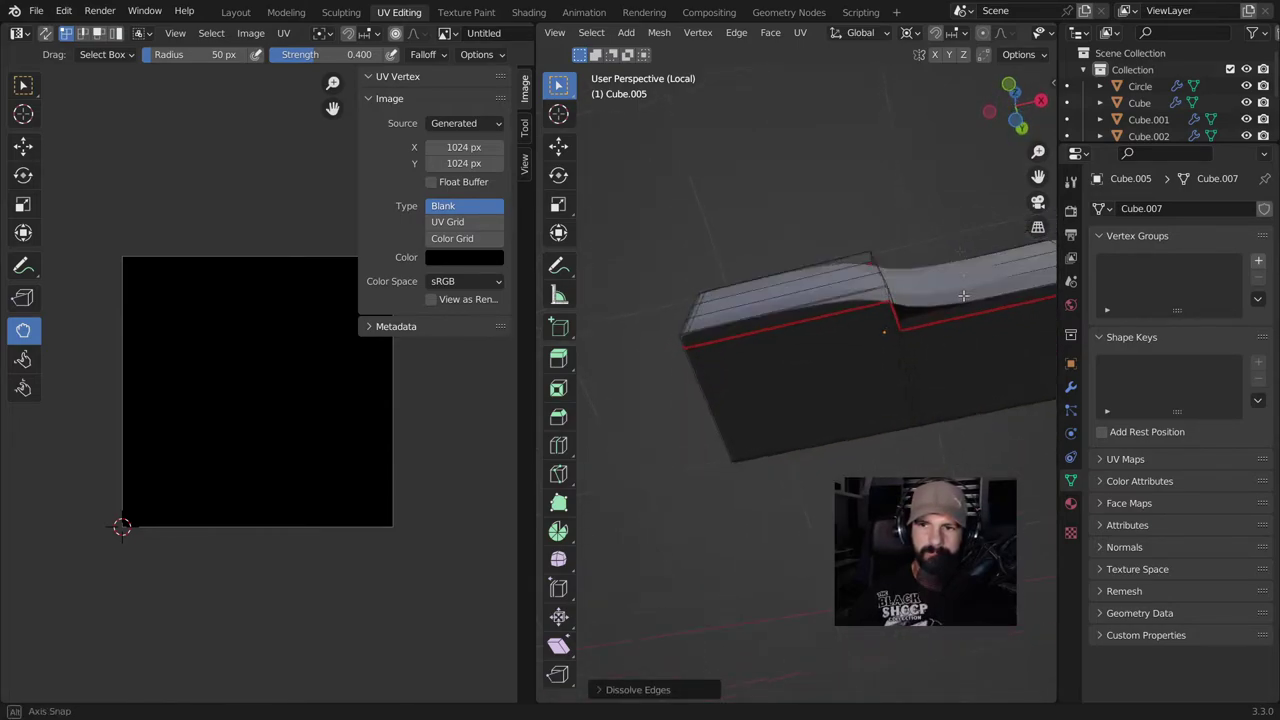
Clear the seam from the crosswise edge loop beside the side button's step.
left_click(938, 323, "alt")
left_click(913, 316, "alt")
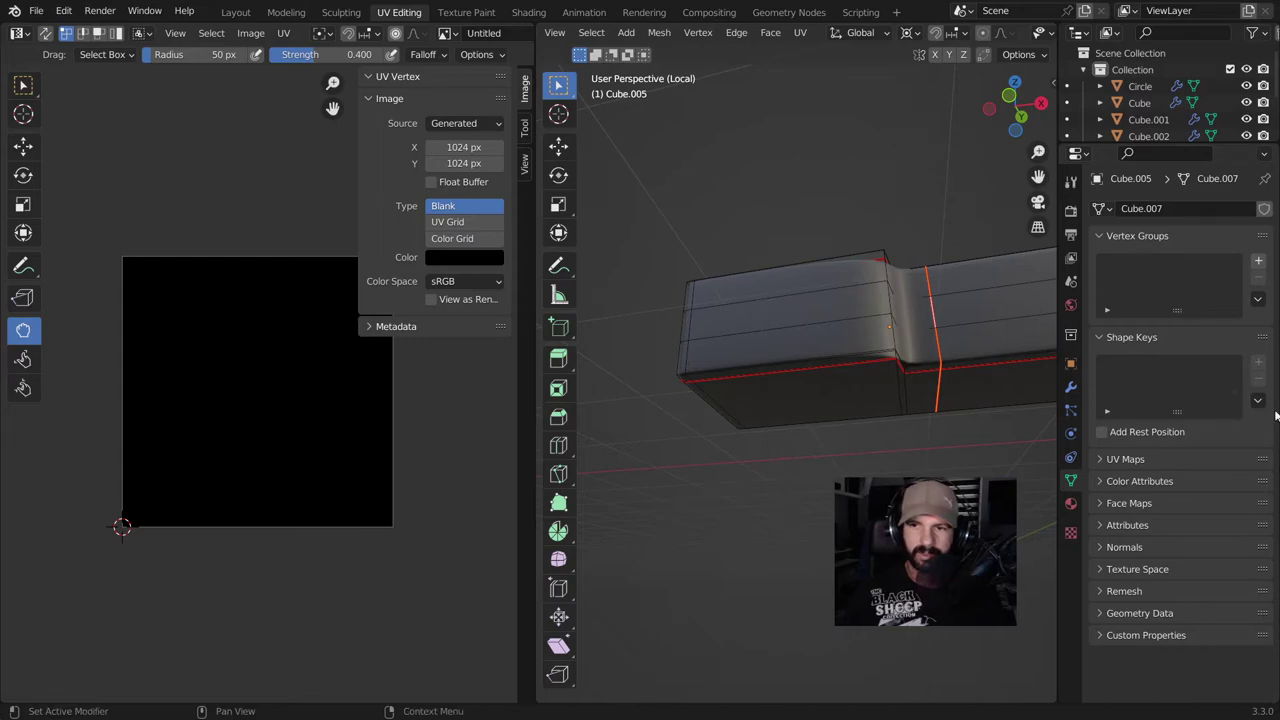
key("u")
left_click(835, 487)
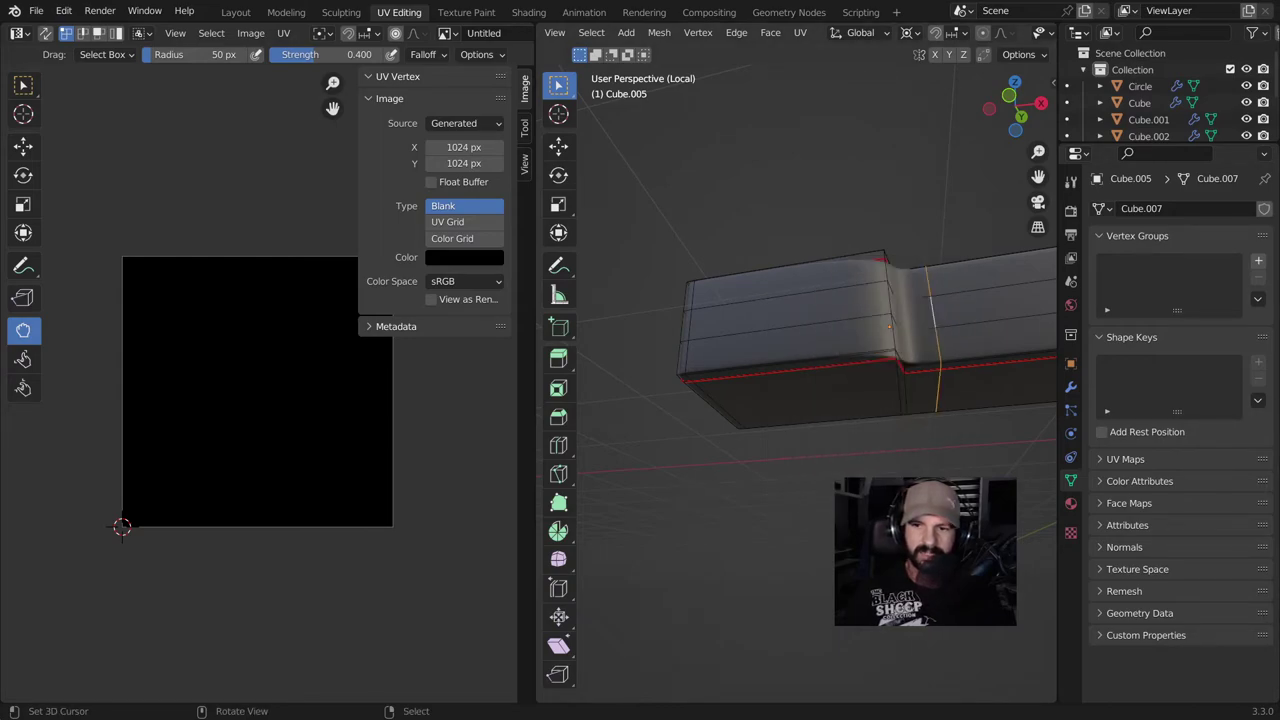
Select the whole side button, unwrap it again and inspect the mesh from its end.
middle_click_drag(838, 484, 876, 467)
key("a")
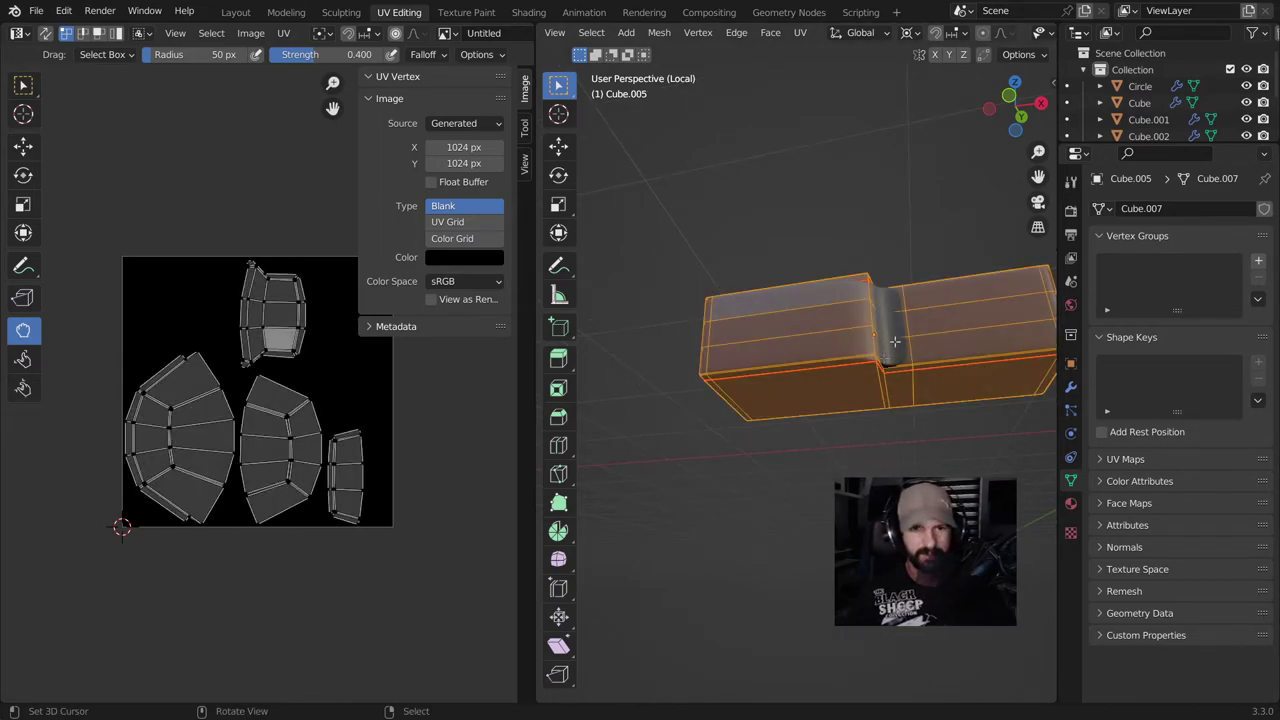
key("u")
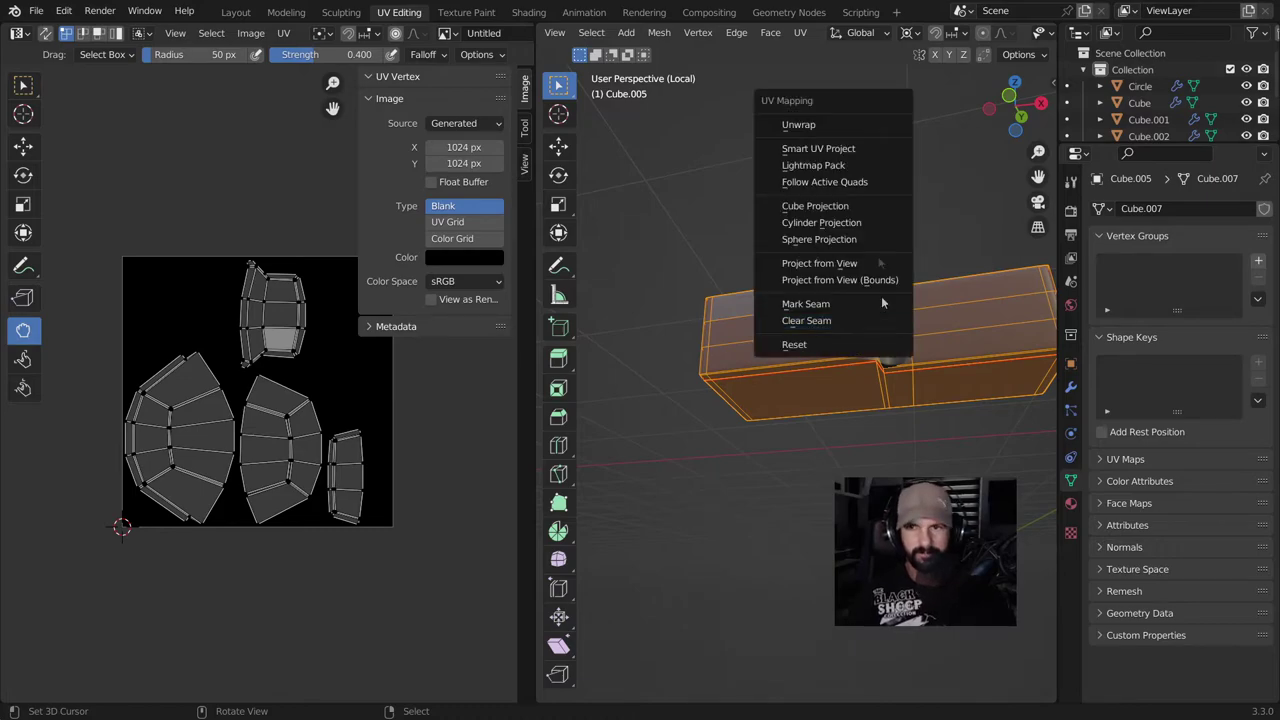
left_click(883, 123)
middle_click_drag(826, 406, 694, 380)
scroll(690, 260, "up", 2)
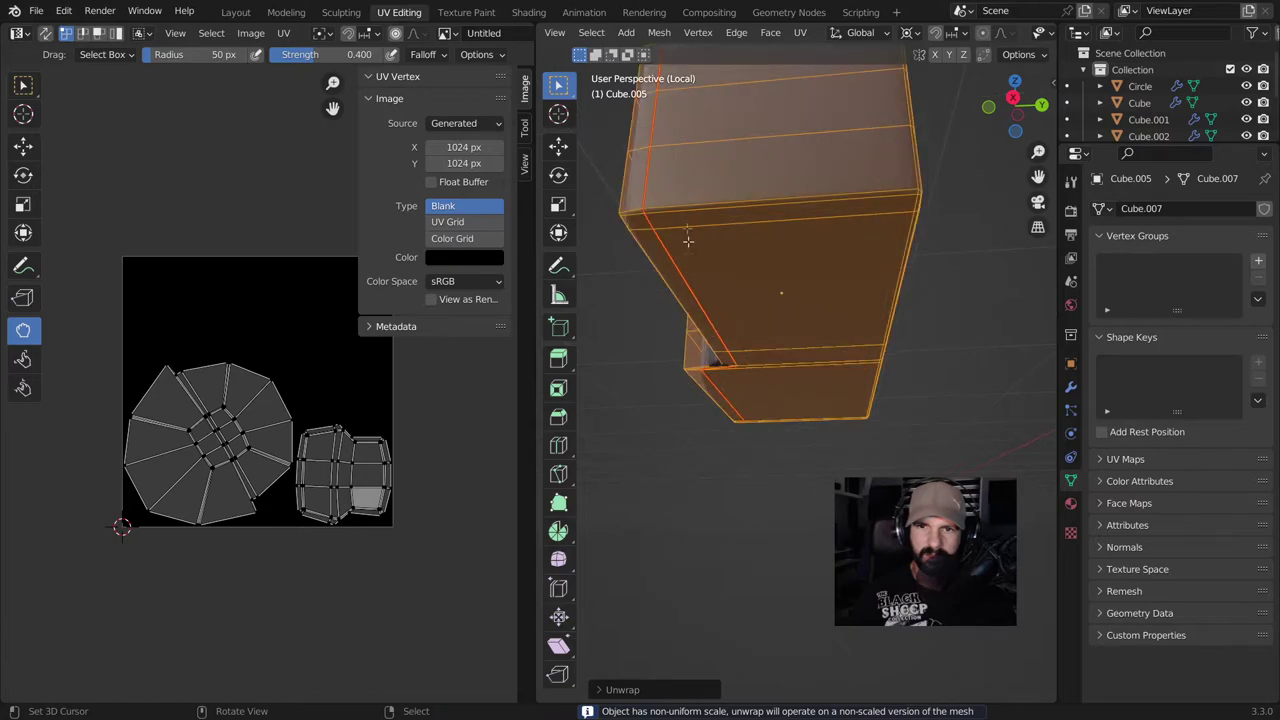
Mark the two short end edges and the long back edge of the side button's underside as seams.
key("alt+a")
middle_click_drag(944, 308, 860, 293)
middle_click_drag(734, 328, 866, 282)
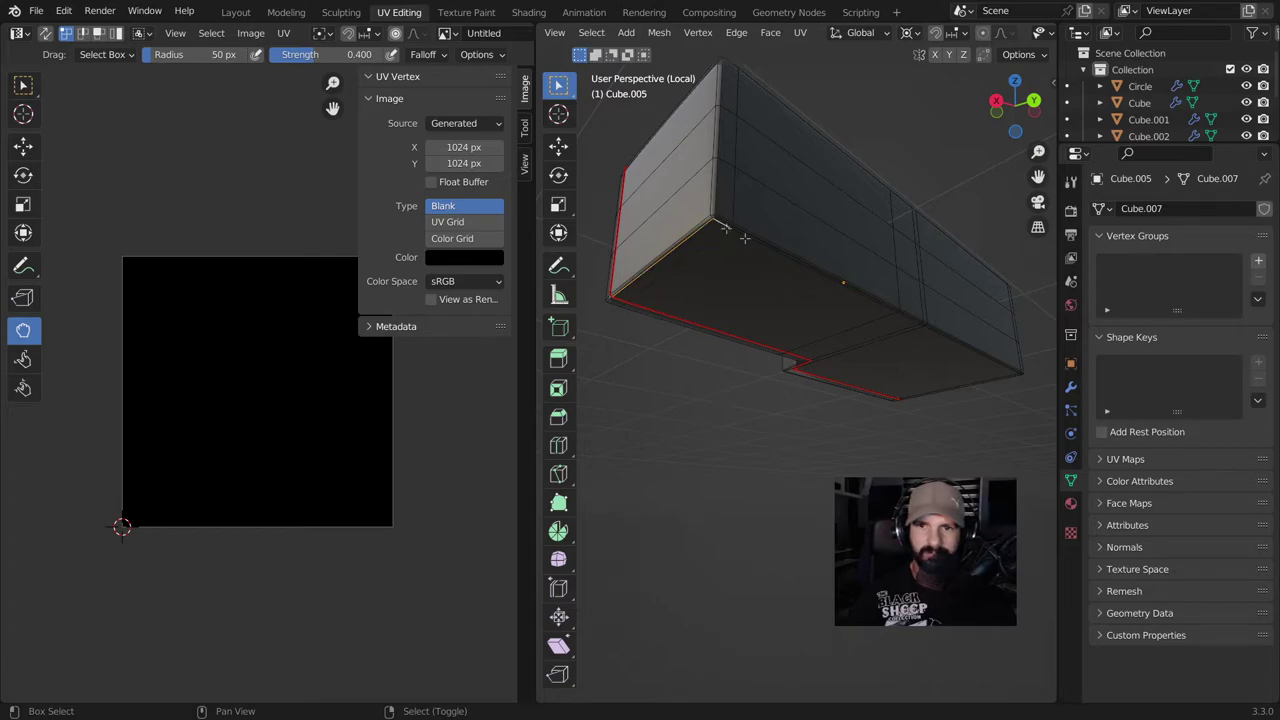
middle_click_drag(798, 281, 671, 263)
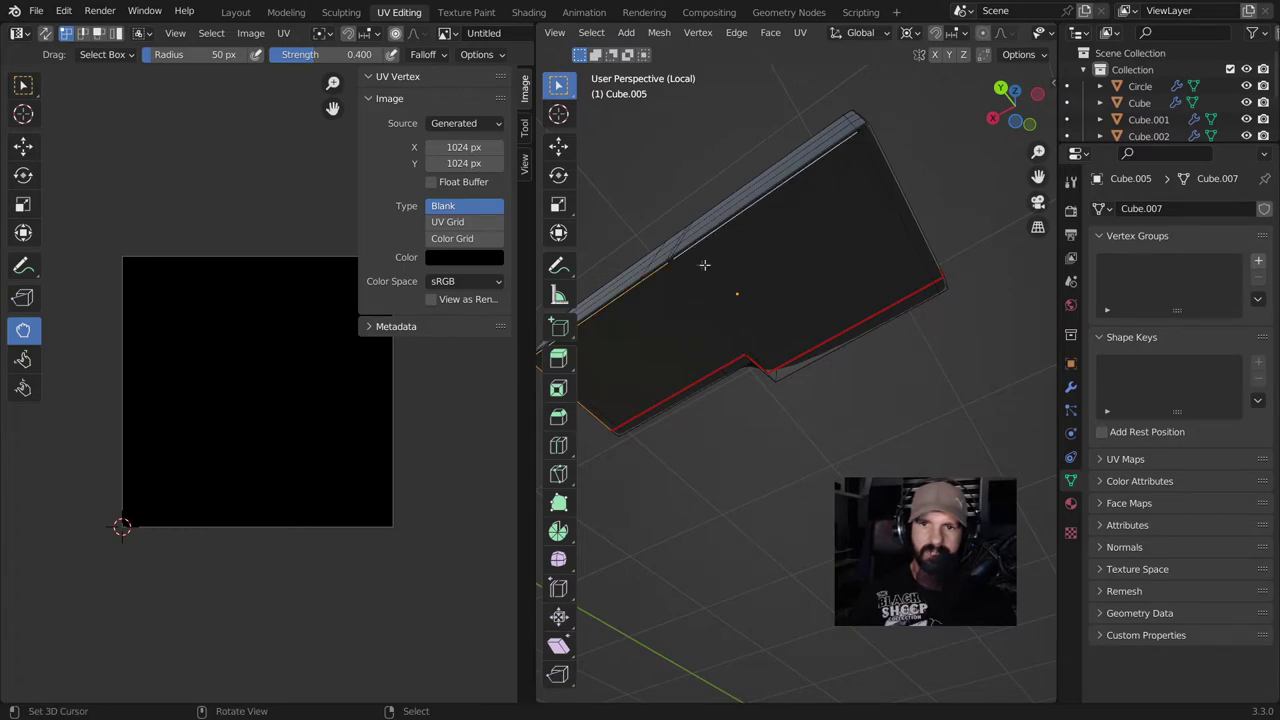
scroll(703, 249, "up", 3)
middle_click_drag(703, 249, 808, 291)
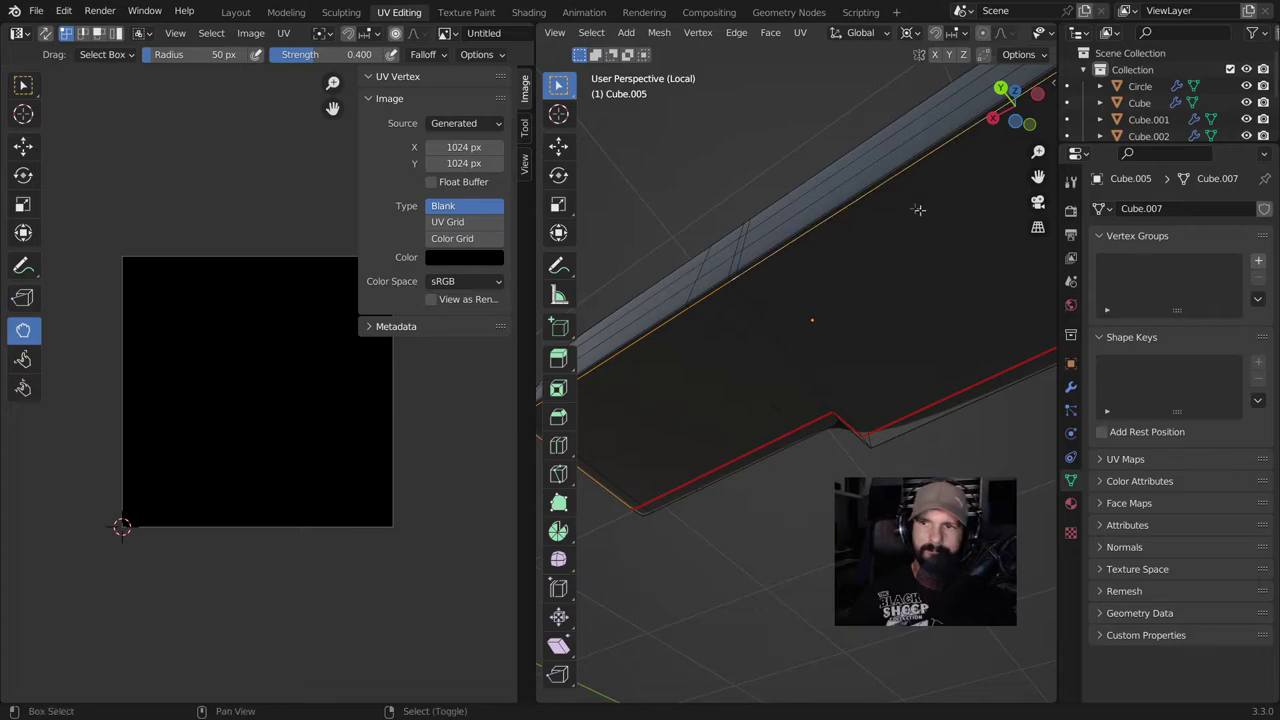
scroll(920, 210, "down", 2)
middle_click_drag(920, 210, 757, 306)
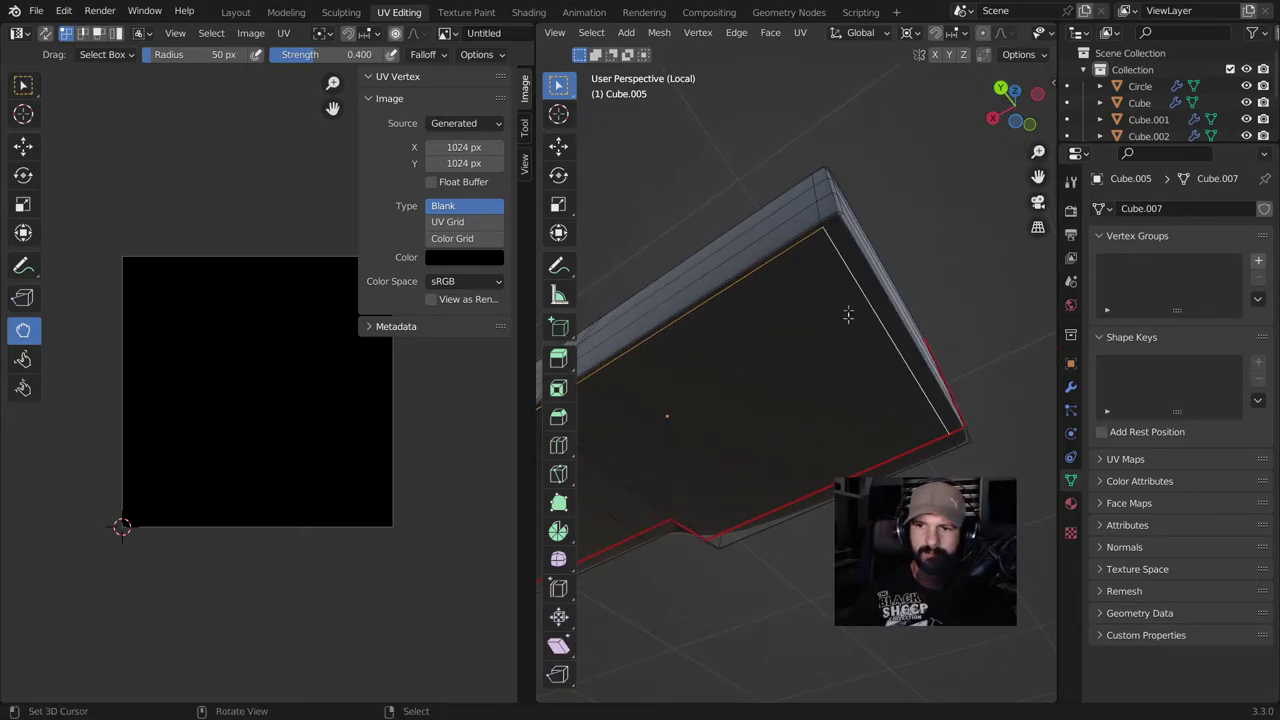
middle_click_drag(848, 318, 851, 278)
key("u")
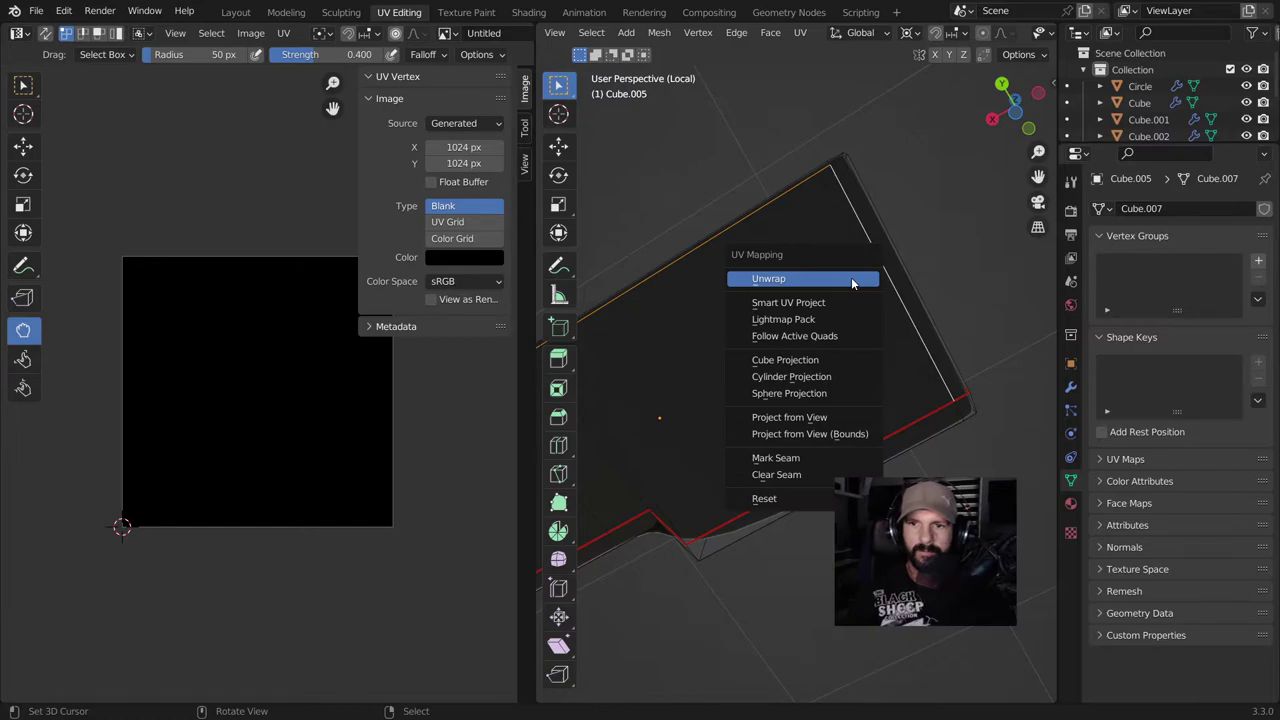
left_click(824, 460)
Mark the matching end edges and long back edge of the side button's top face as seams.
middle_click_drag(824, 460, 728, 472)
mouse_move(779, 398)
middle_mouse_down()
mouse_move(763, 351)
mouse_move(770, 381)
middle_mouse_up()
middle_click_drag(736, 291, 692, 325)
left_click(725, 335, "ctrl")
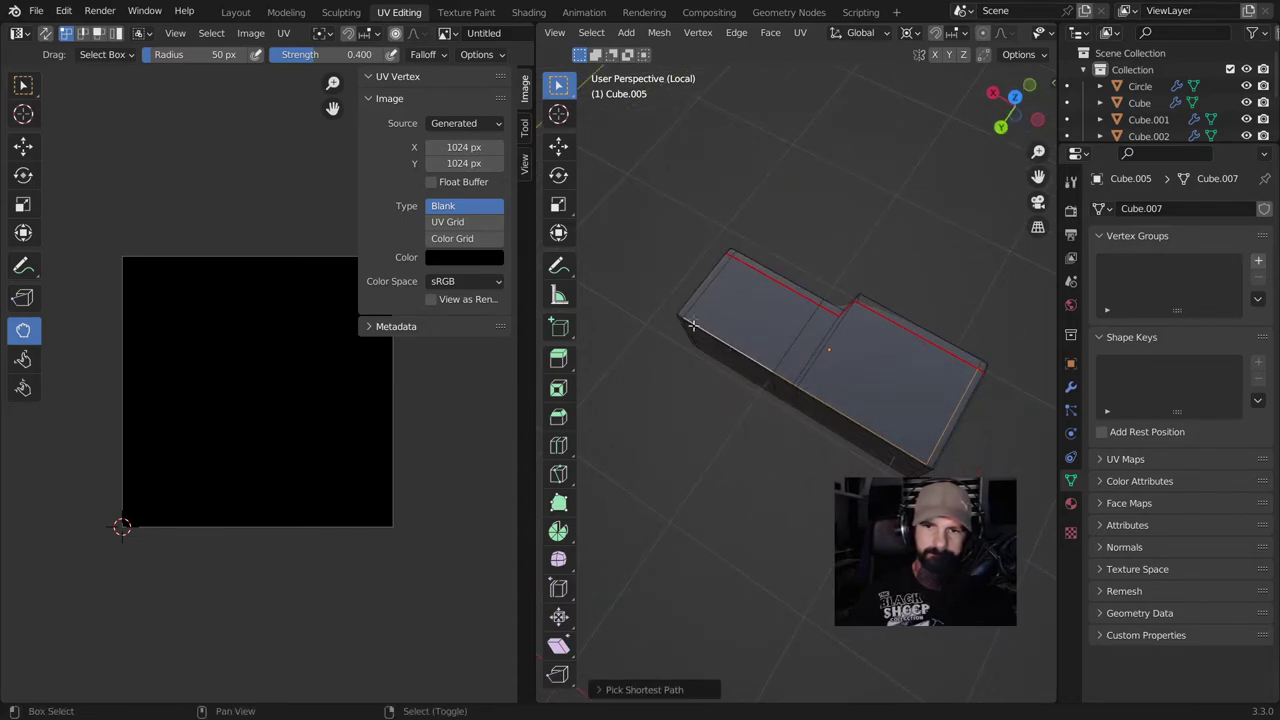
left_click(699, 293, "ctrl")
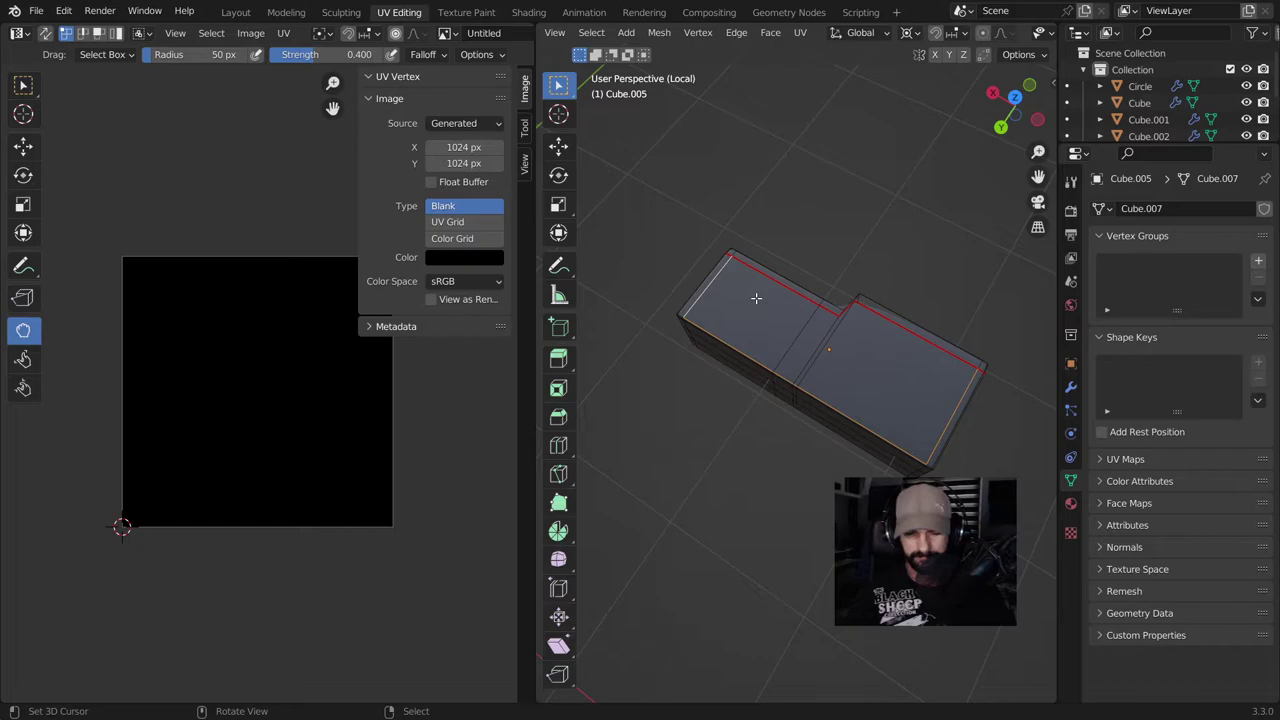
key("u")
Unwrap the whole side button and straighten the outer edge of the long UV island with the Grab brush.
middle_click_drag(771, 353, 806, 371)
key("a")
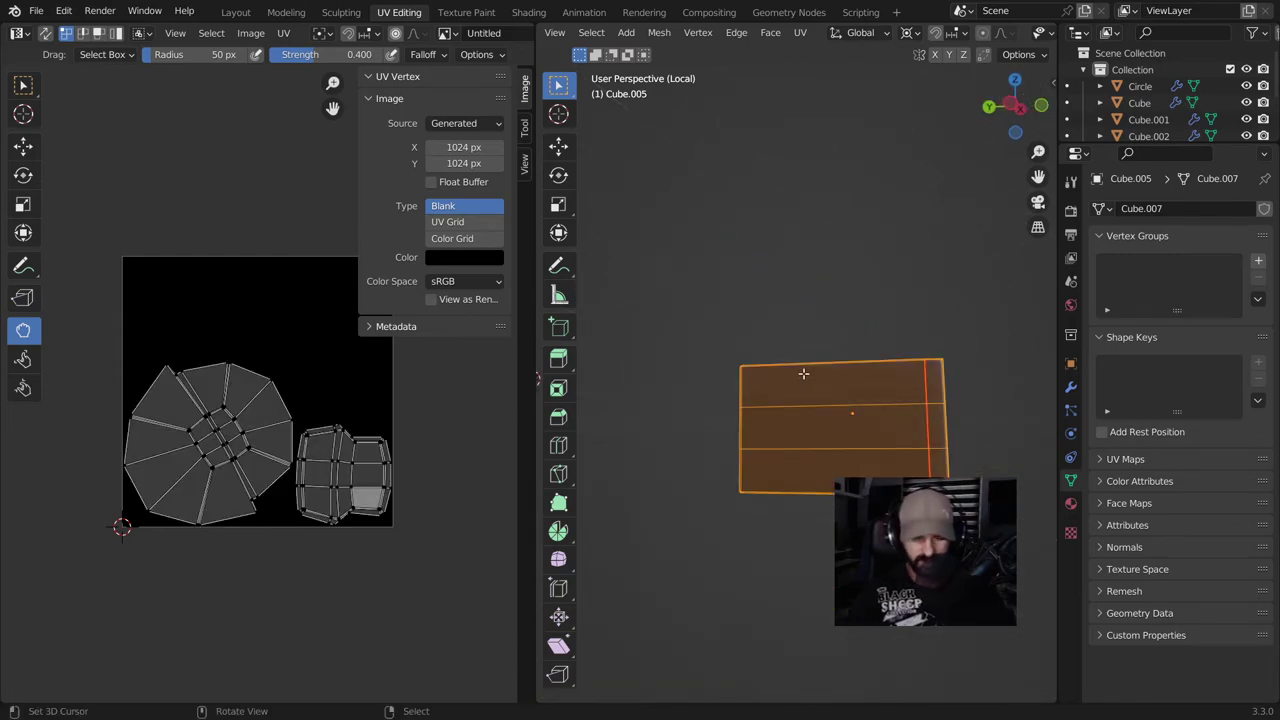
key("u")
left_click(752, 194)
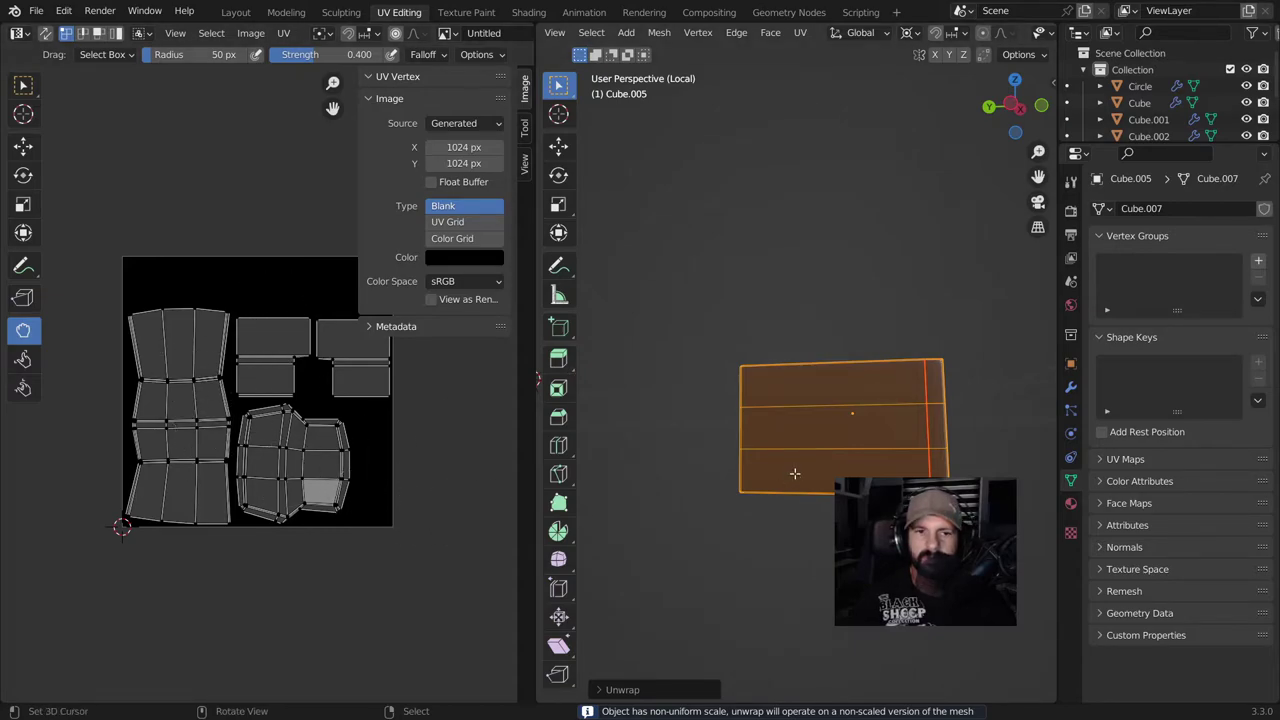
scroll(794, 473, "down", 2)
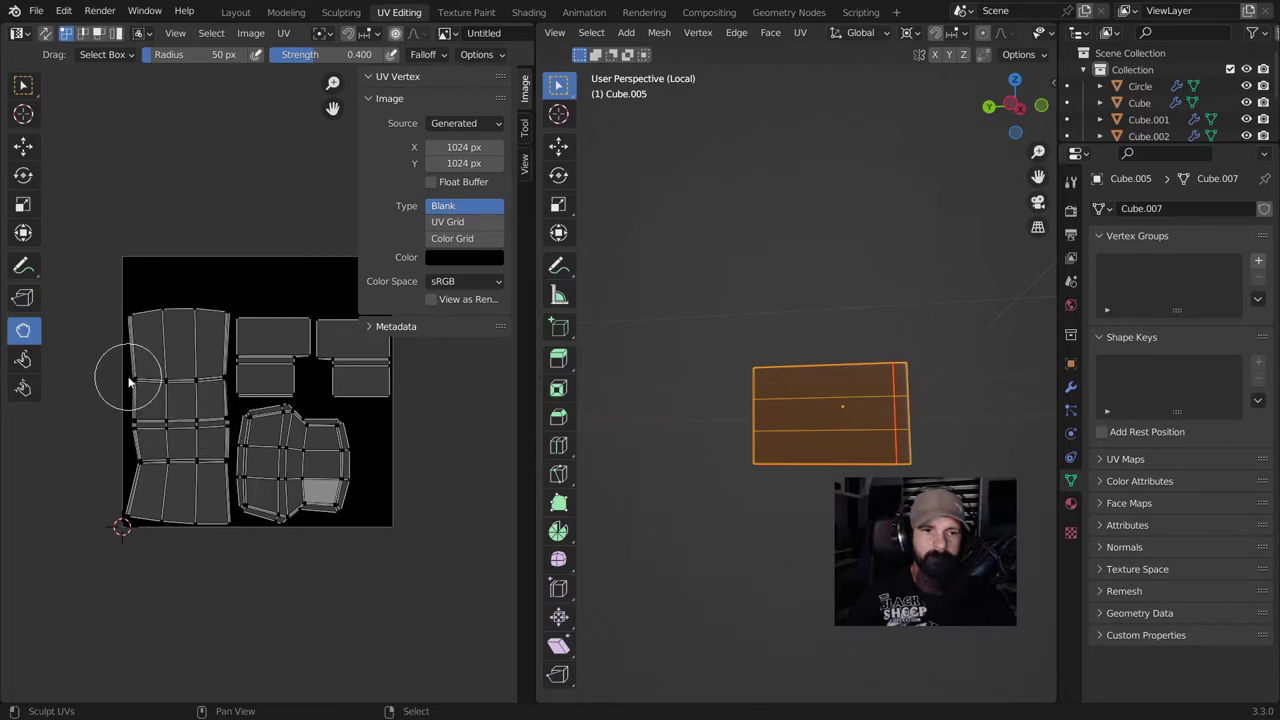
left_click_drag(137, 443, 141, 523)
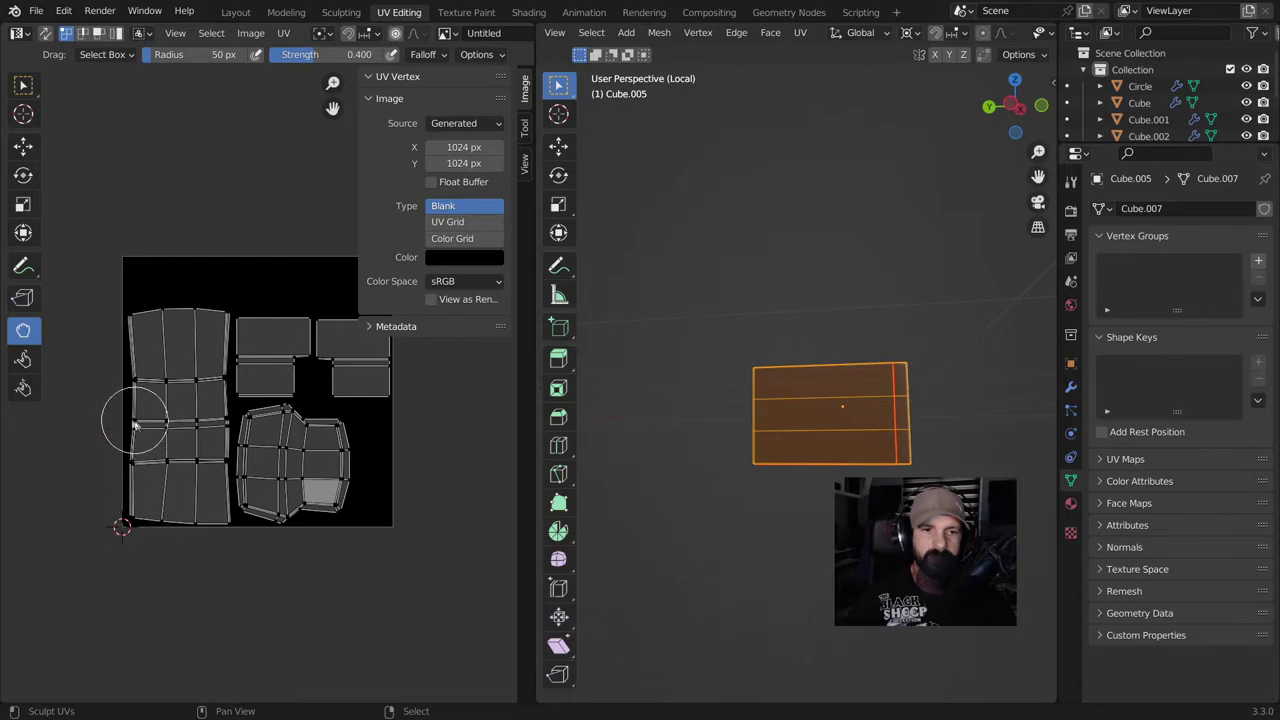
Leave local view and unwrap the entire red screen panel with Smart UV Project at its default settings.
middle_click_drag(700, 500, 655, 467)
key("KP_Divide")
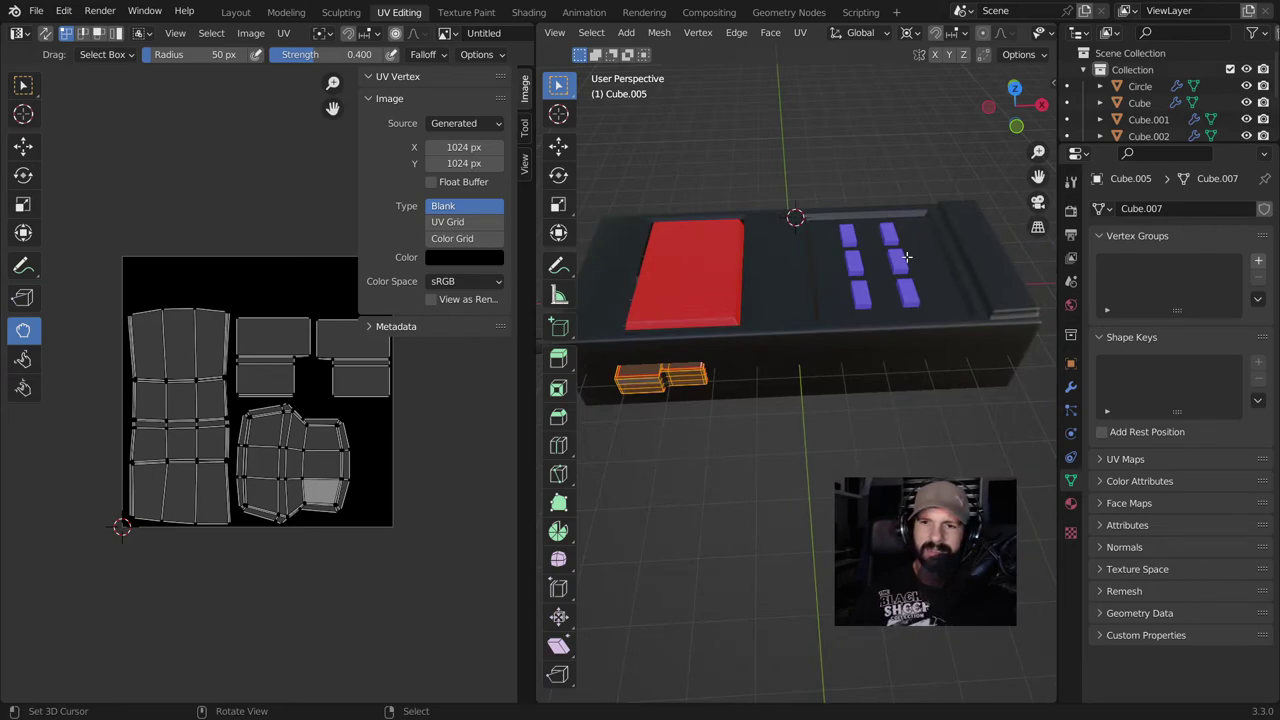
key("Tab")
left_click(724, 294)
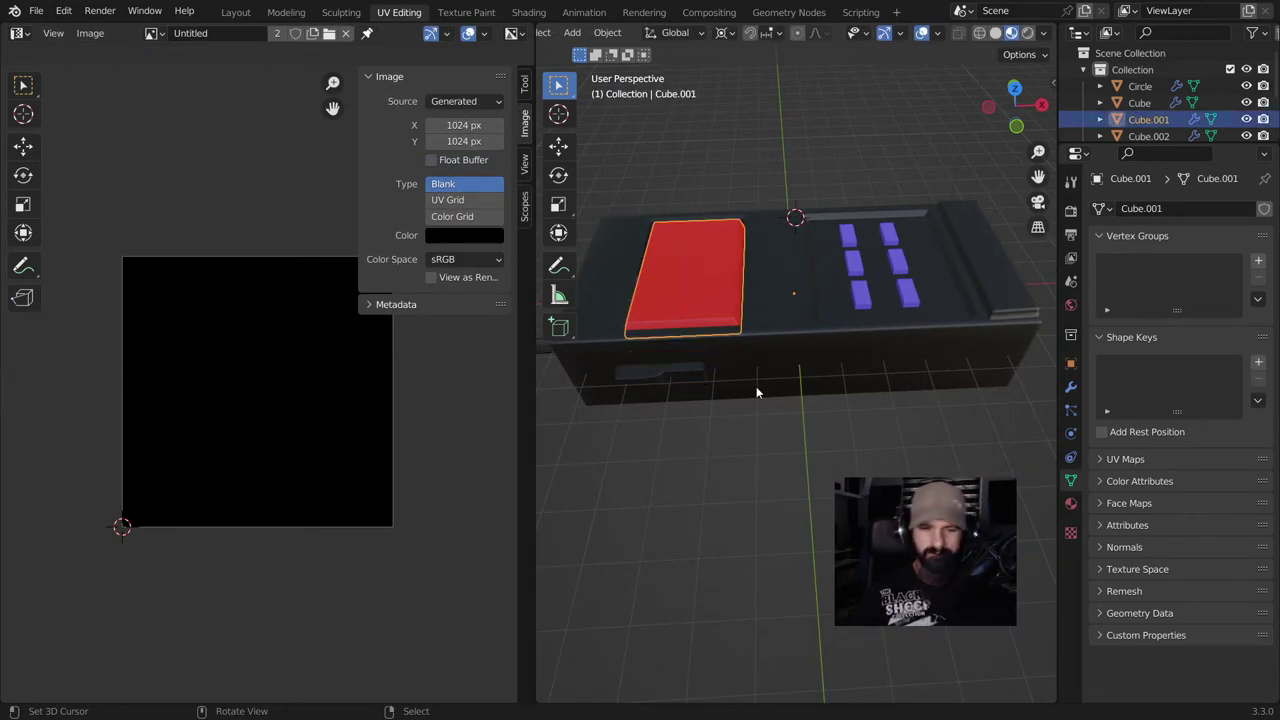
key("Tab")
key("a")
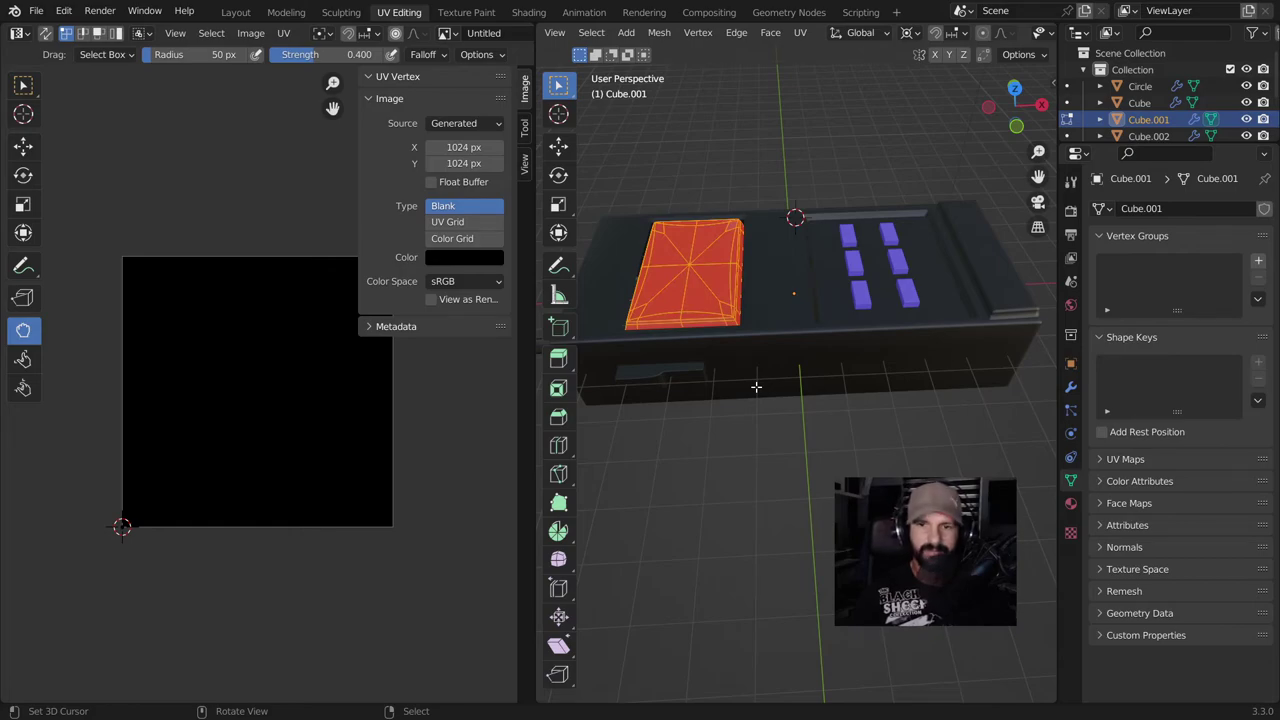
key("u")
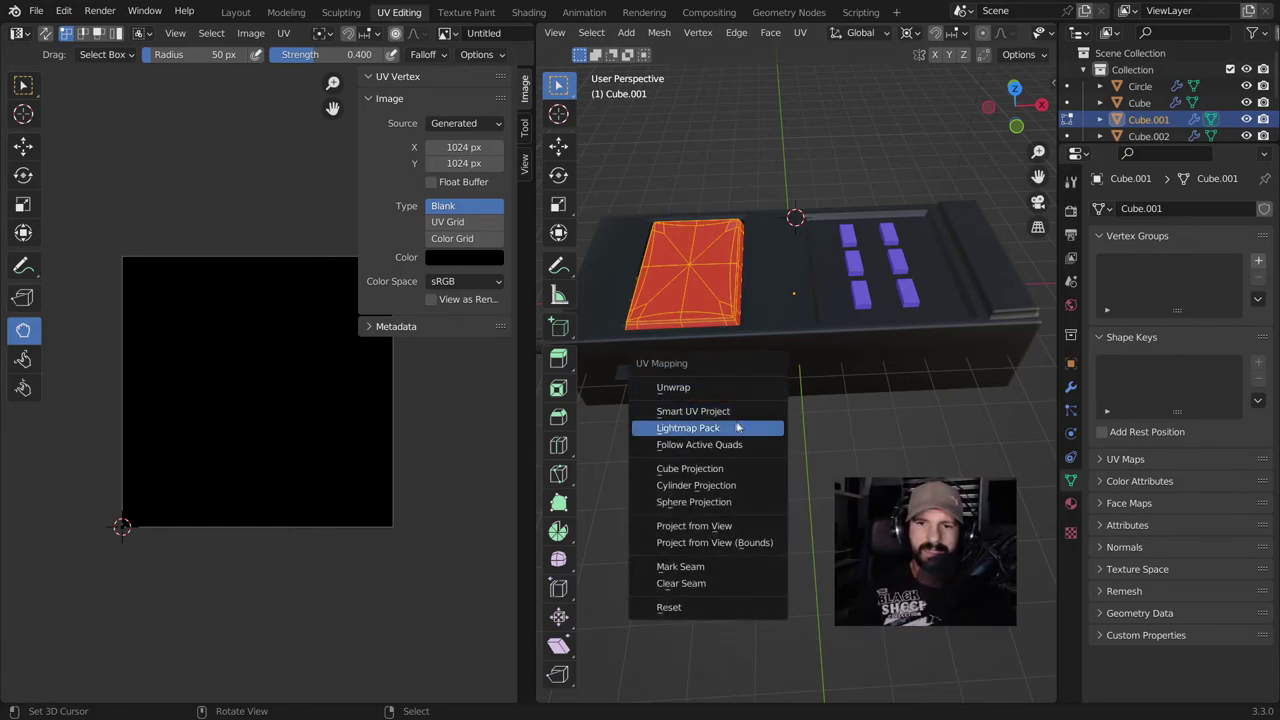
left_click(730, 416)
left_click(746, 551)
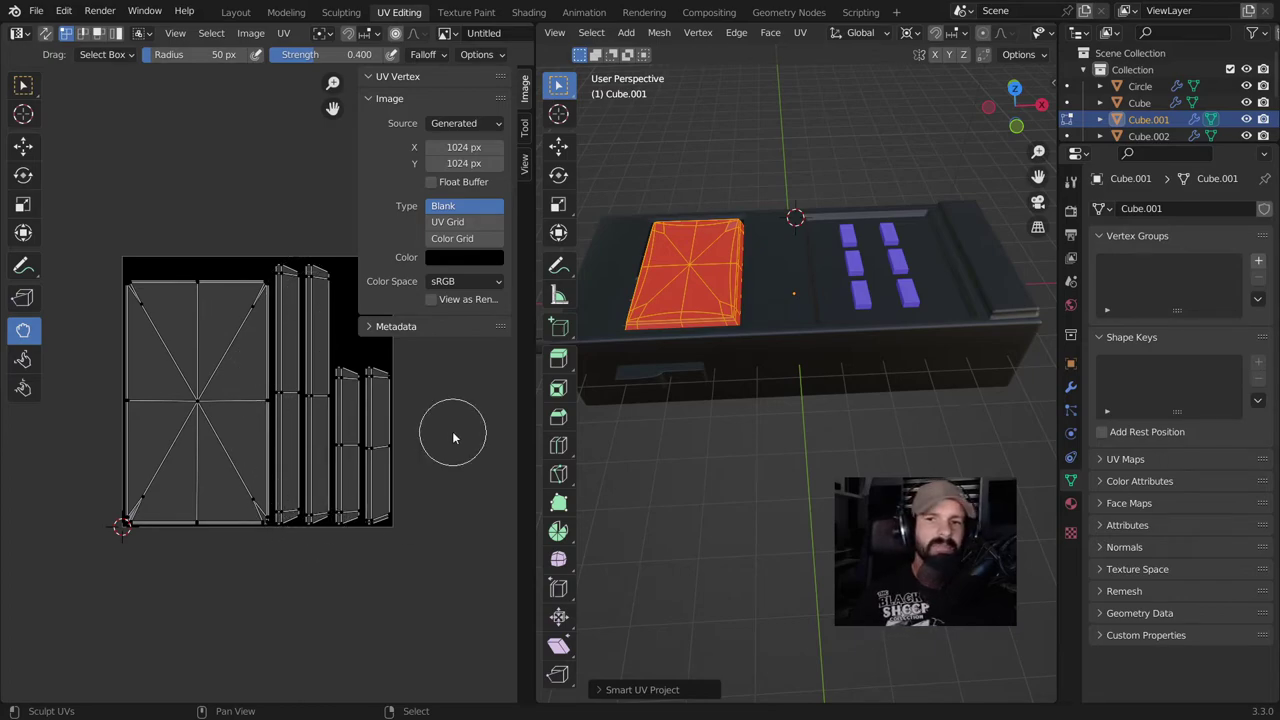
Unwrap the whole mesh of the purple keypad buttons with Smart UV Project at its default settings.
key("Tab")
left_click(858, 272)
key("Tab")
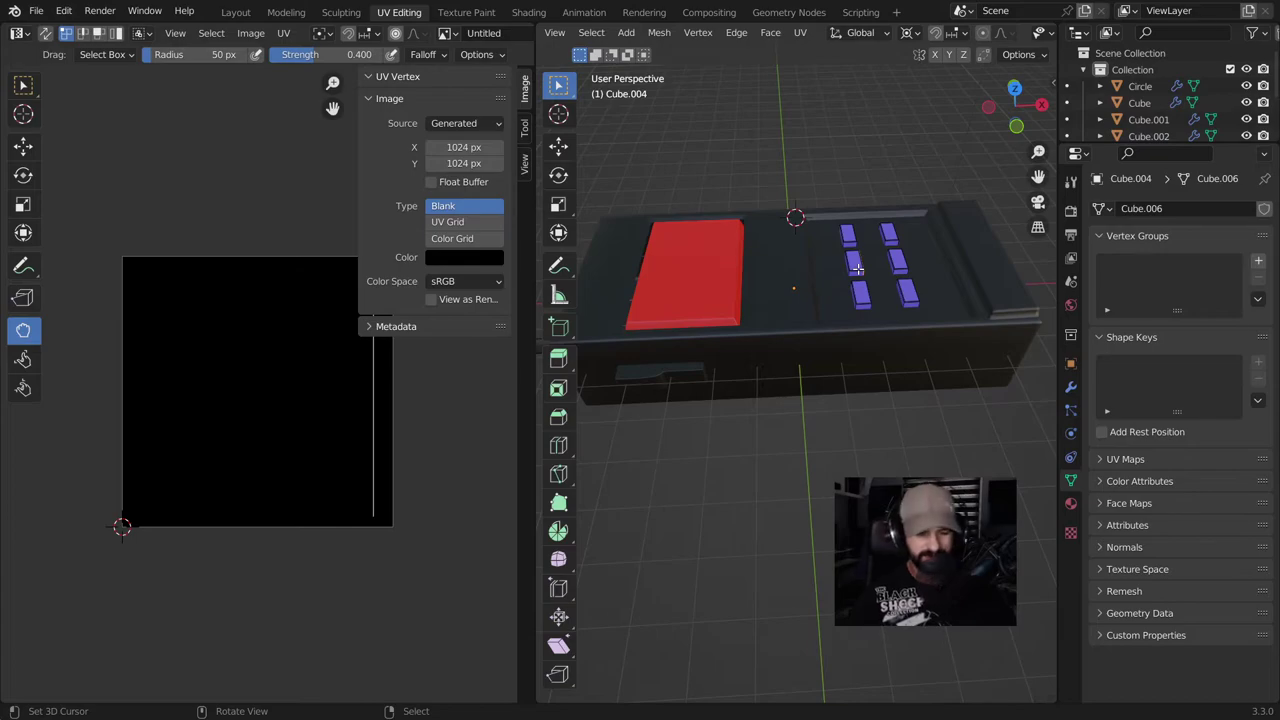
key("a")
key("u")
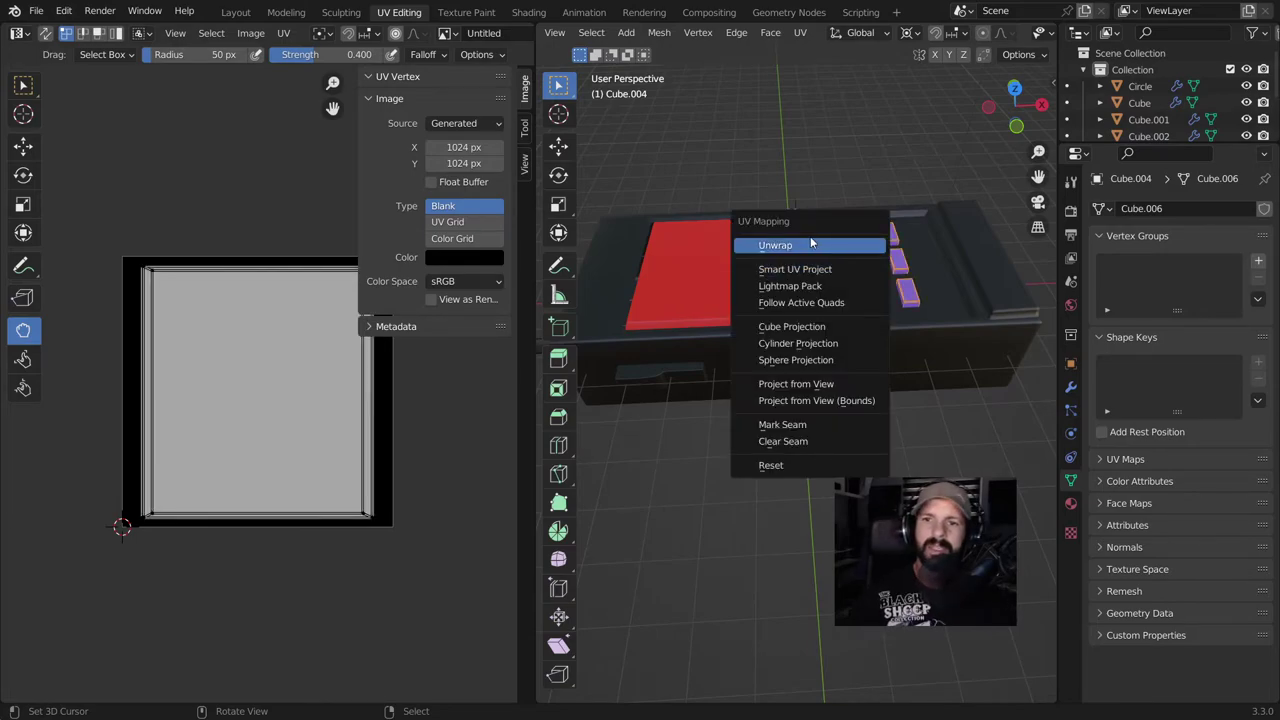
left_click(810, 269)
left_click(783, 394)
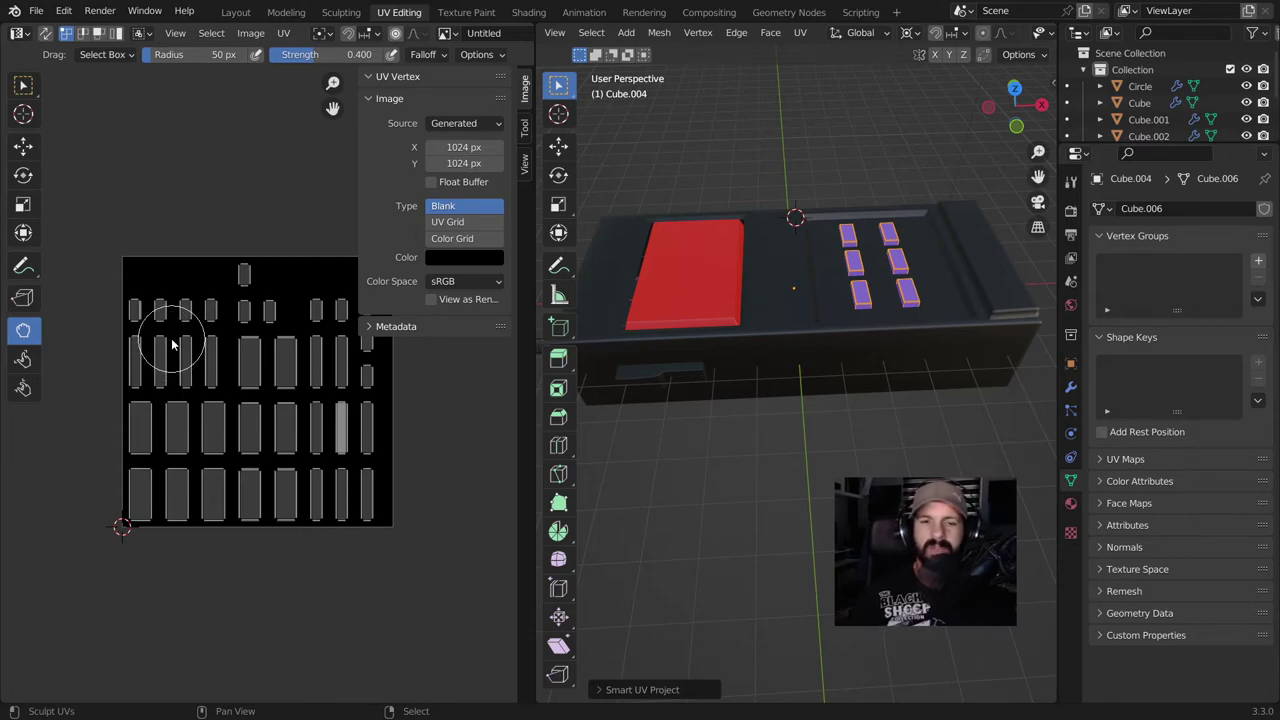
Isolate the round blue side button in local view and open its mesh for editing.
mouse_move(720, 380)
middle_mouse_down()
mouse_move(651, 392)
mouse_move(740, 375)
middle_mouse_up()
middle_click_drag(800, 340, 859, 325)
key("Tab")
left_click(858, 324)
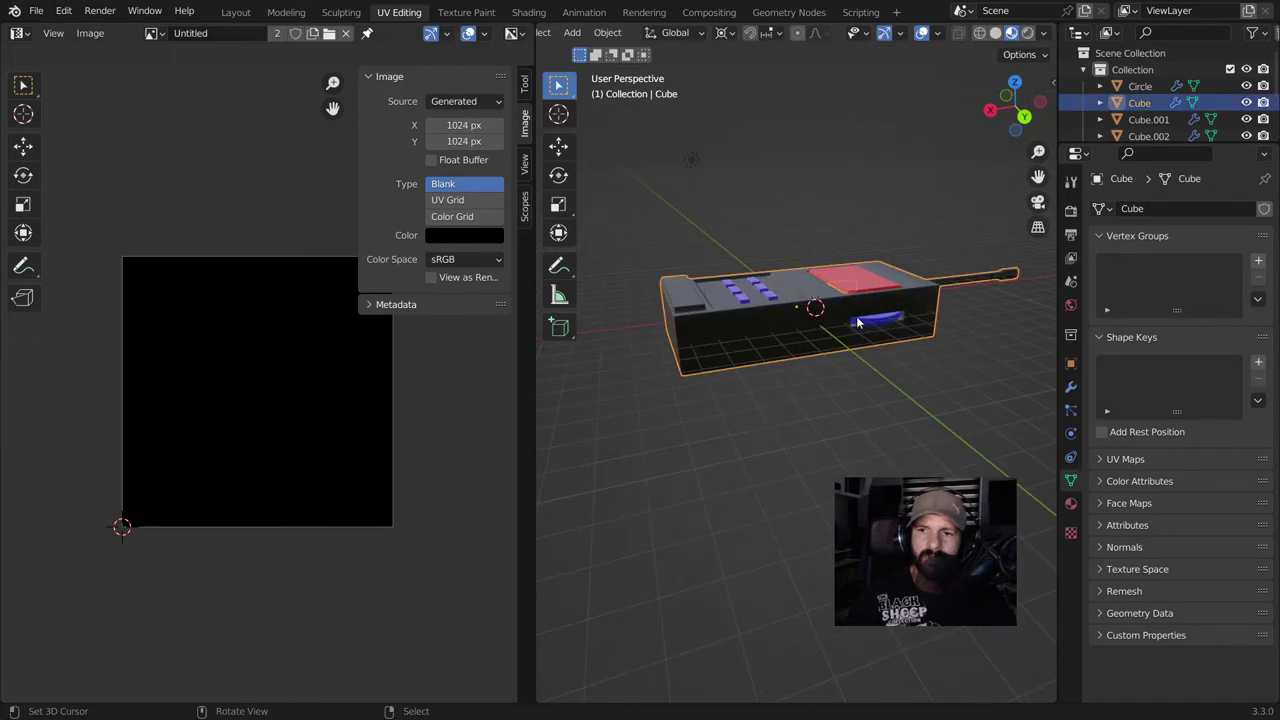
left_click(881, 325)
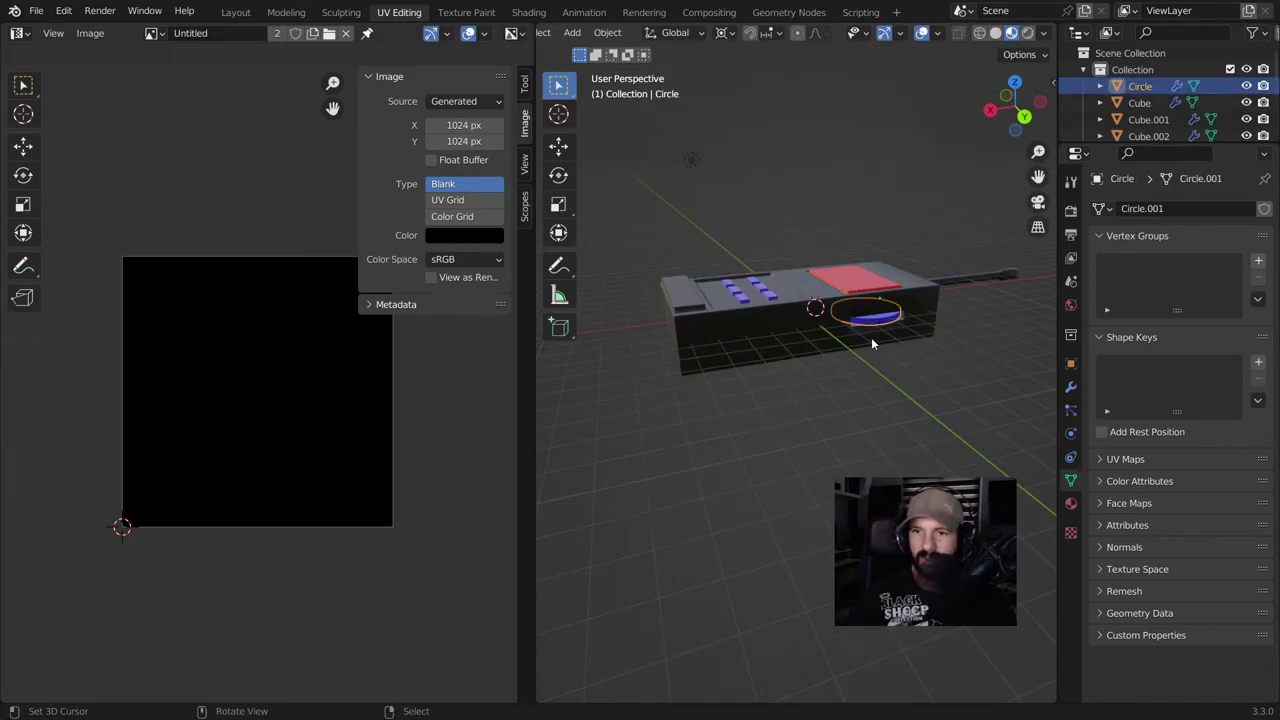
key("KP_Divide")
key("Tab")
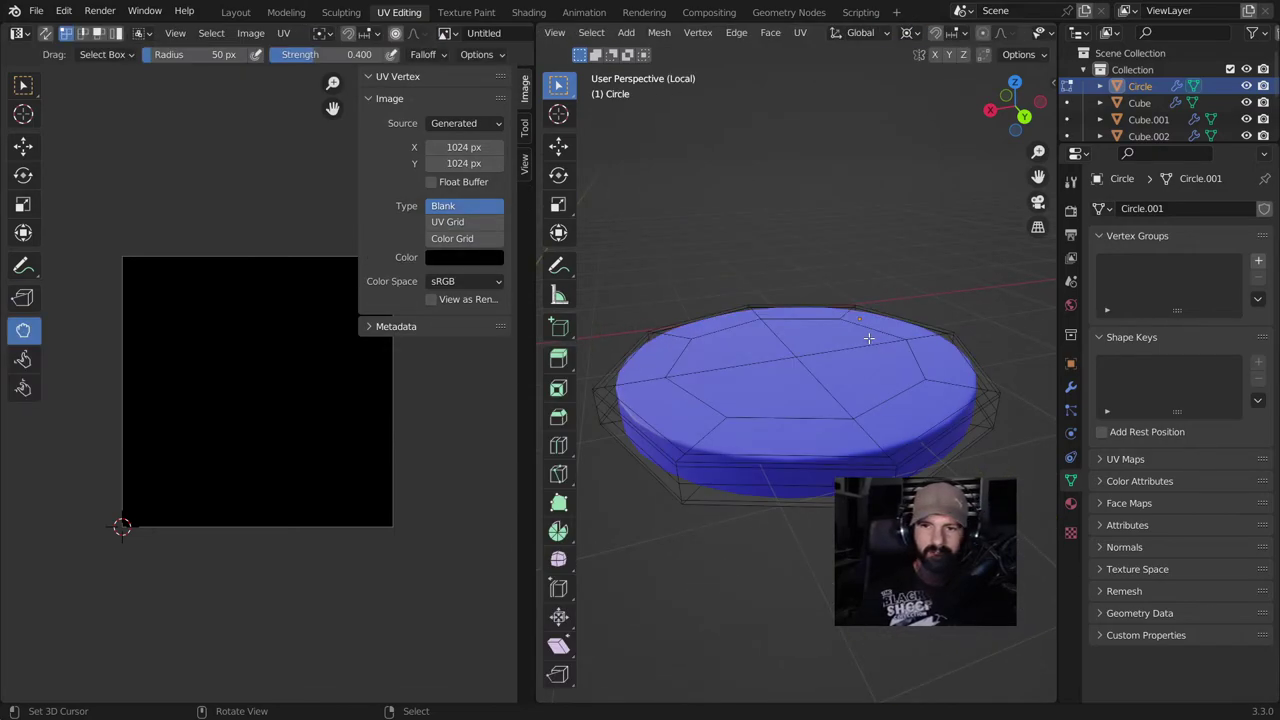
Mark the disc's outer bottom and top edge loops and the vertical edges at one side-wall corner as seams.
middle_click_drag(812, 463, 798, 393)
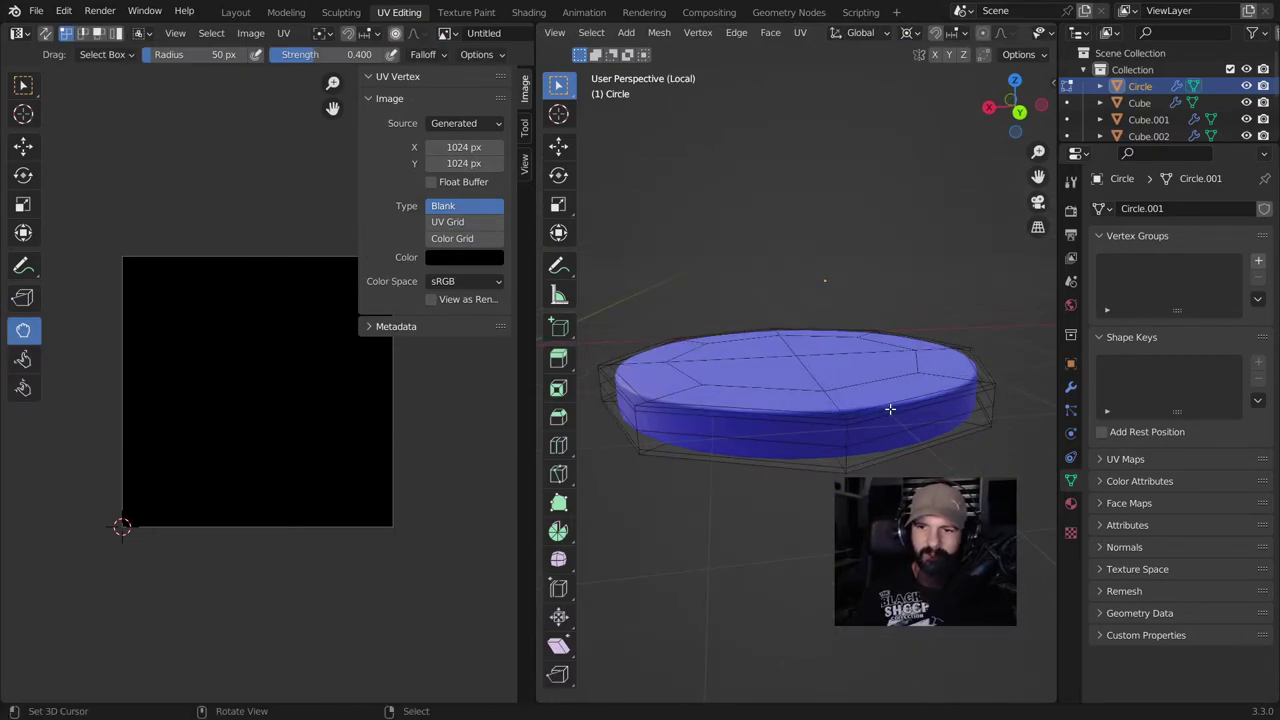
middle_click_drag(890, 422, 851, 294)
left_click(848, 279, "alt")
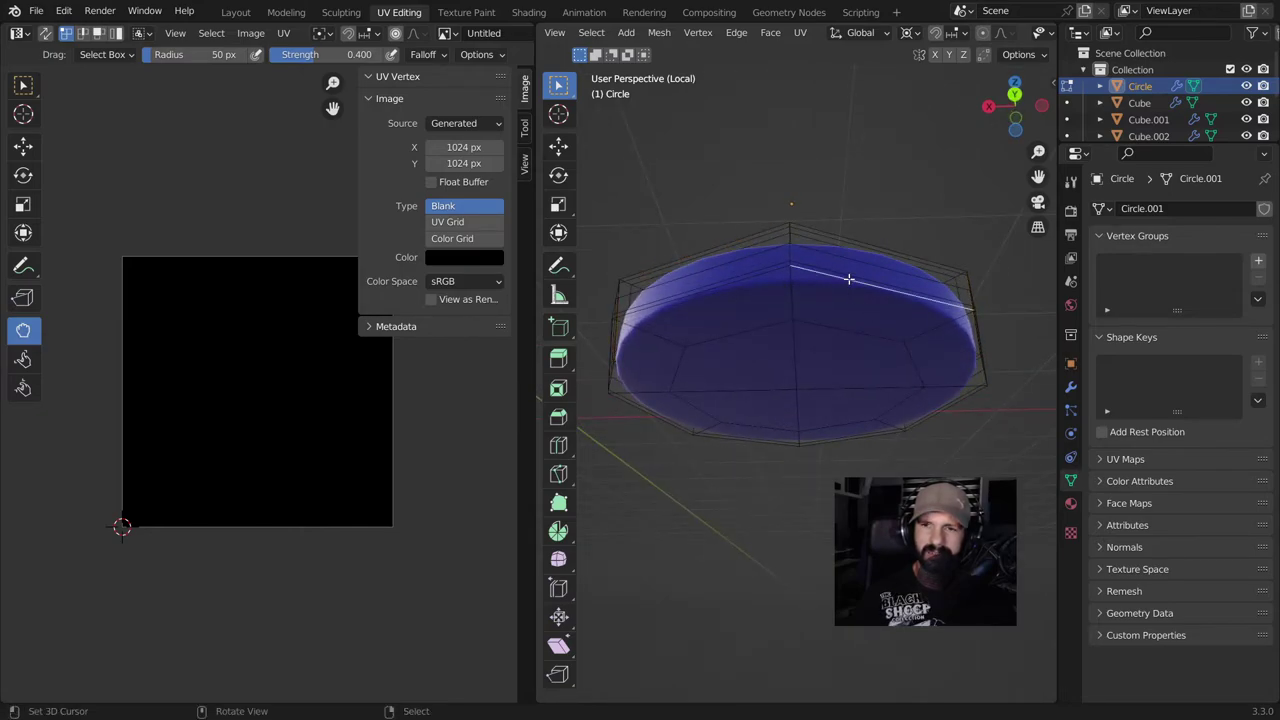
left_click(848, 279, "alt")
middle_click_drag(848, 279, 830, 378)
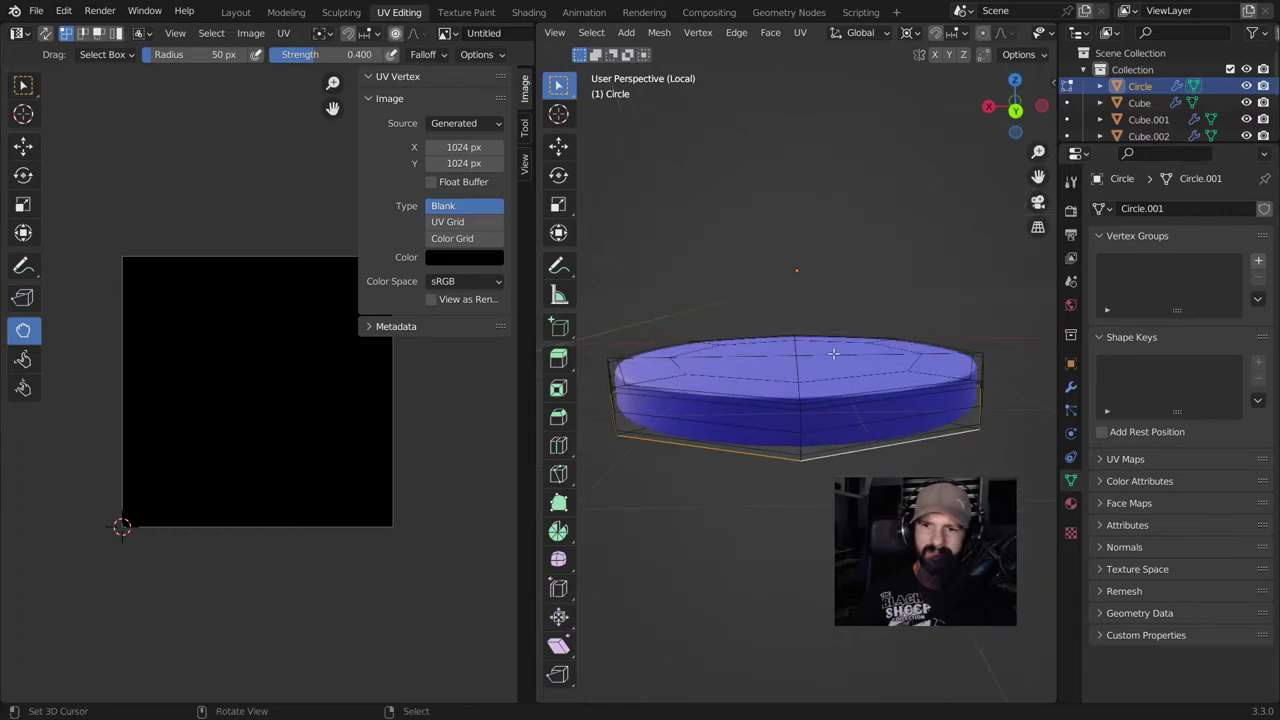
left_click(907, 385, "alt+shift")
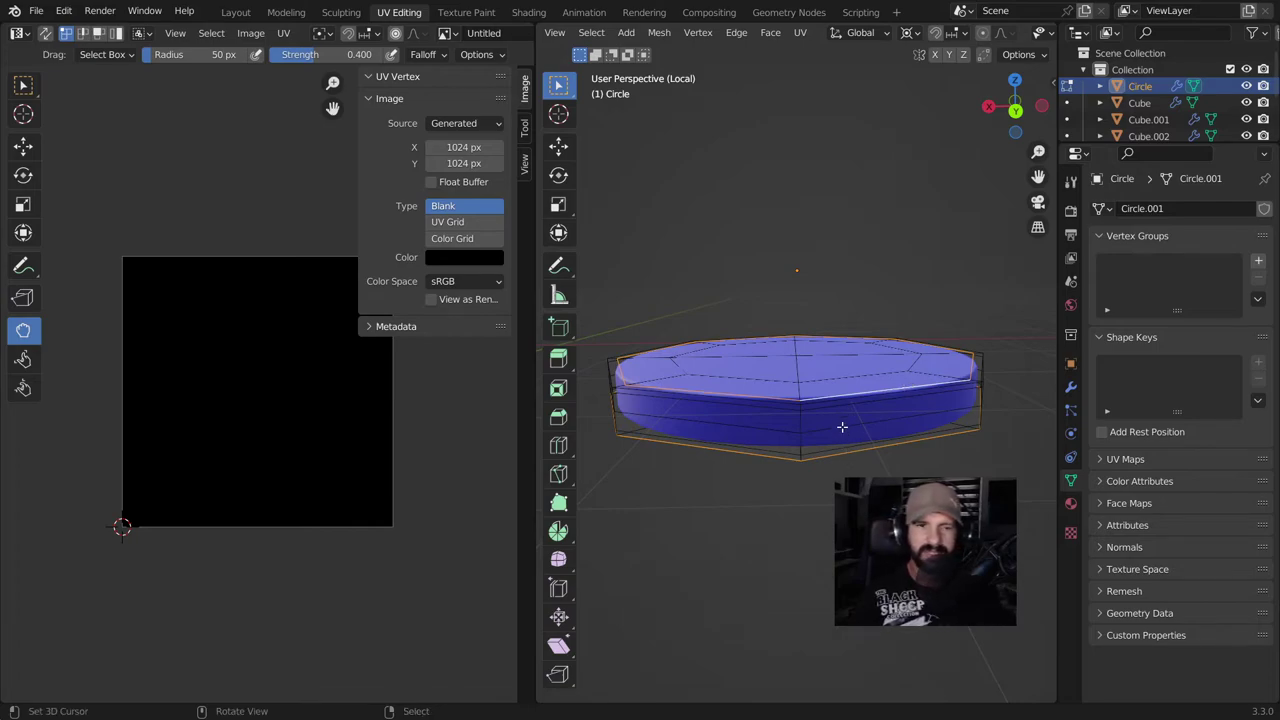
middle_click_drag(822, 463, 723, 445)
middle_click_drag(790, 405, 640, 365)
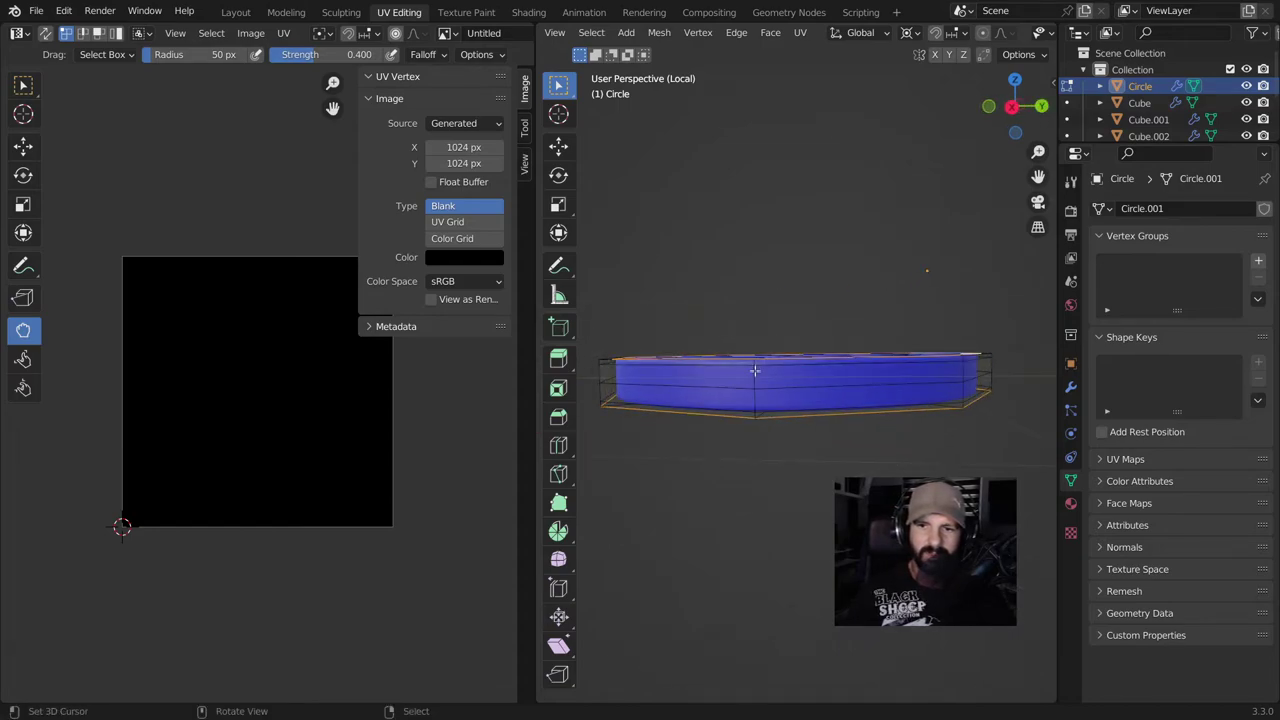
mouse_move(757, 371)
middle_mouse_down()
mouse_move(760, 400)
mouse_move(762, 372)
mouse_move(766, 383)
middle_mouse_up()
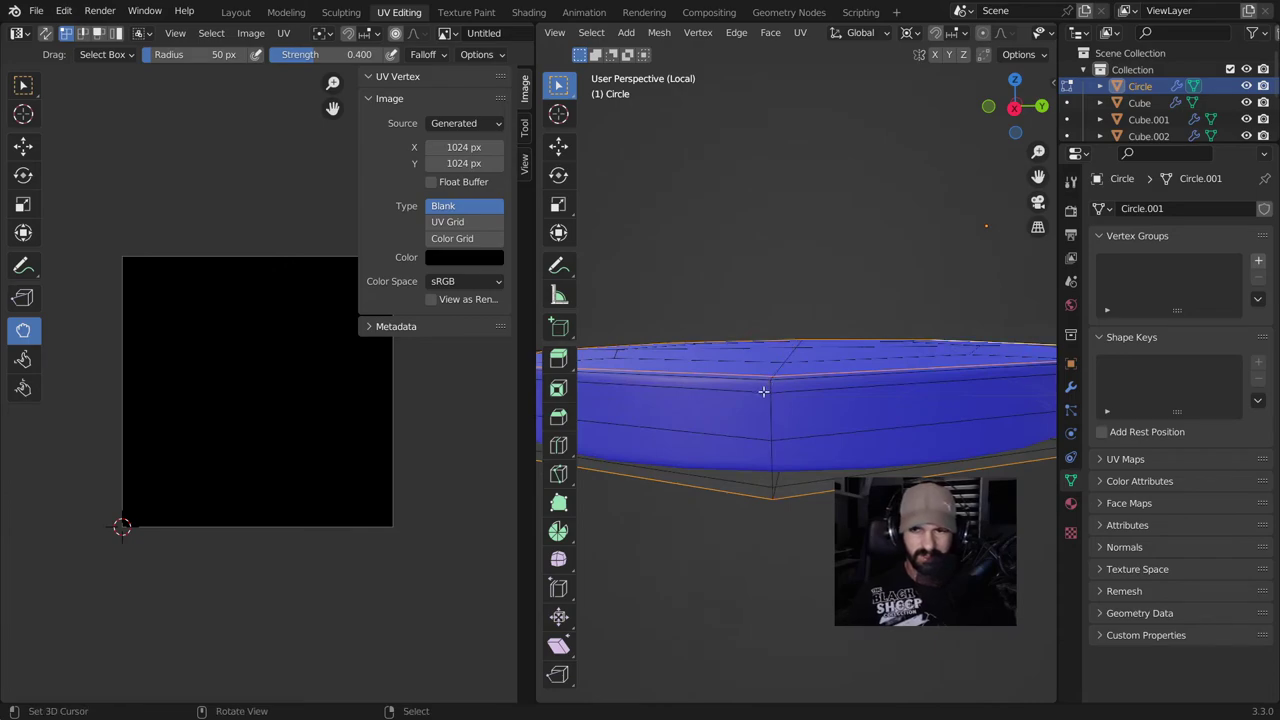
scroll(760, 391, "up", 2)
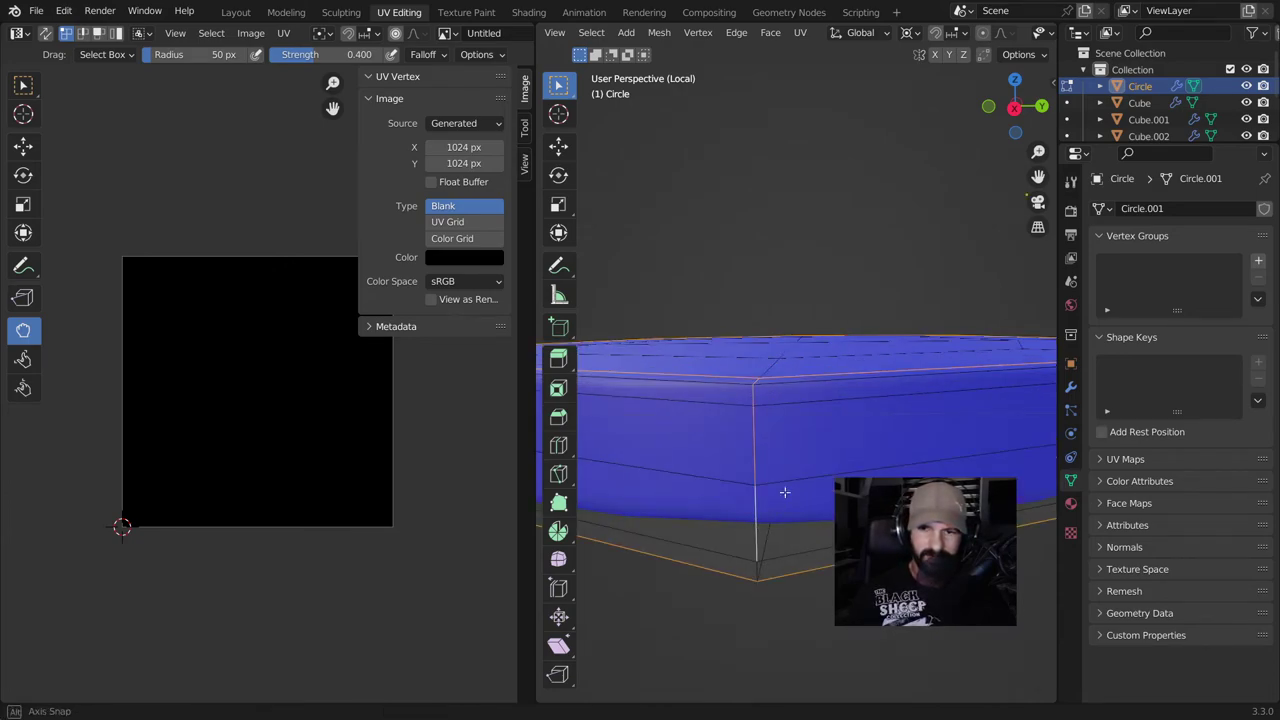
middle_click_drag(753, 522, 790, 476, "shift")
scroll(812, 410, "down", 4)
key("q")
left_click(813, 397)
Unwrap the whole disc using the rim and side-wall seams.
scroll(813, 396, "down", 1)
key("a")
key("u")
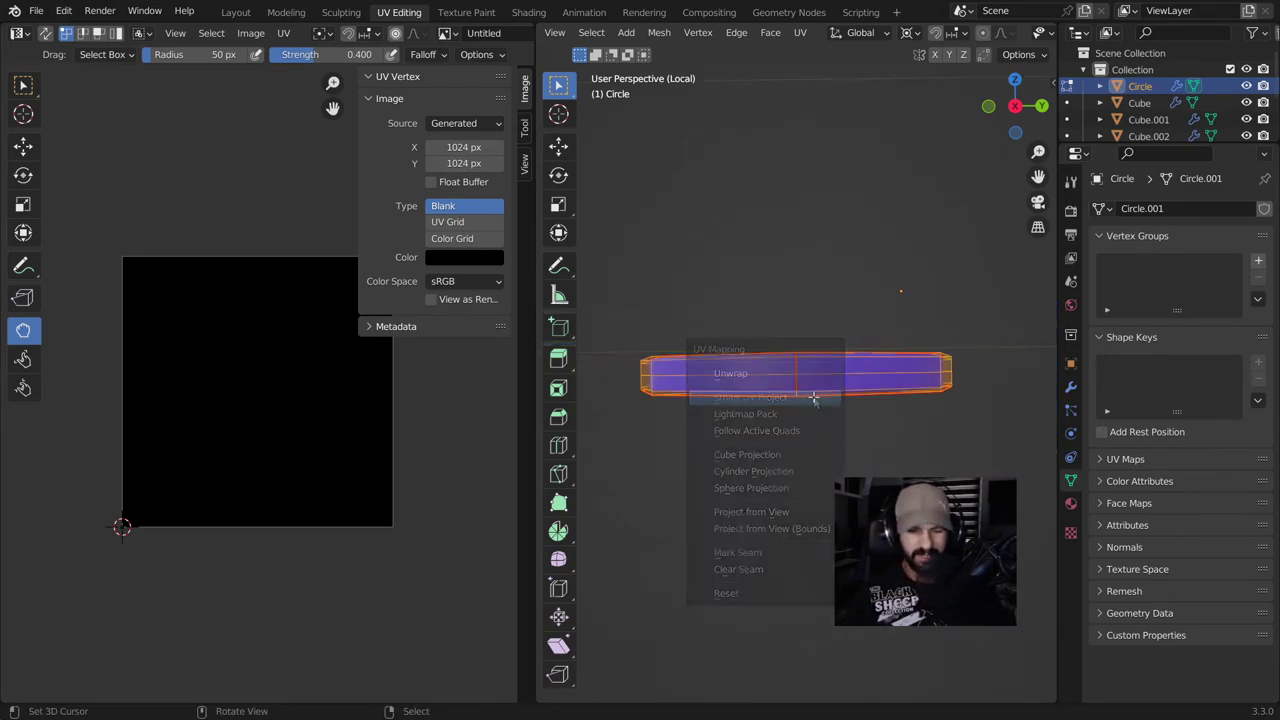
left_click(786, 377)
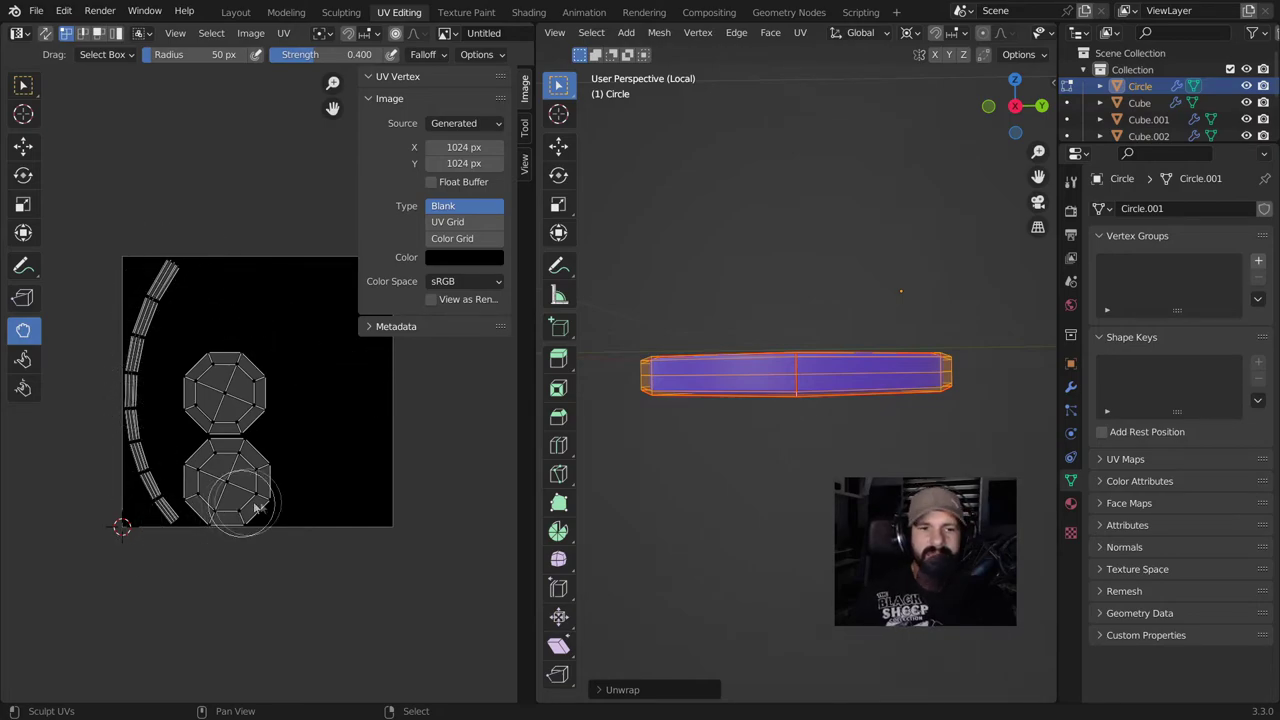
middle_click_drag(270, 461, 295, 461)
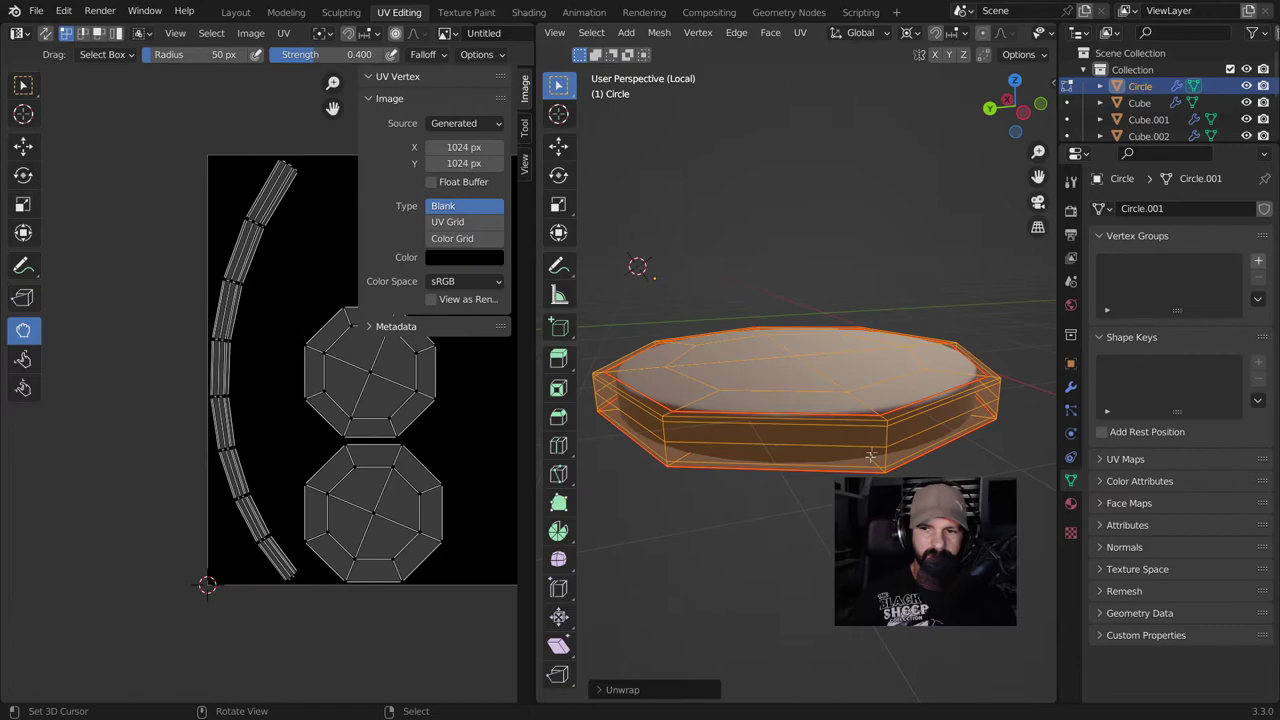
Mark the edge loop running through the disc's centre and around its side wall and underside as a seam.
mouse_move(760, 440)
middle_mouse_down()
mouse_move(795, 440)
mouse_move(815, 480)
mouse_move(870, 697)
mouse_move(771, 314)
mouse_move(833, 288)
middle_mouse_up()
left_click(774, 313, "alt")
key("u")
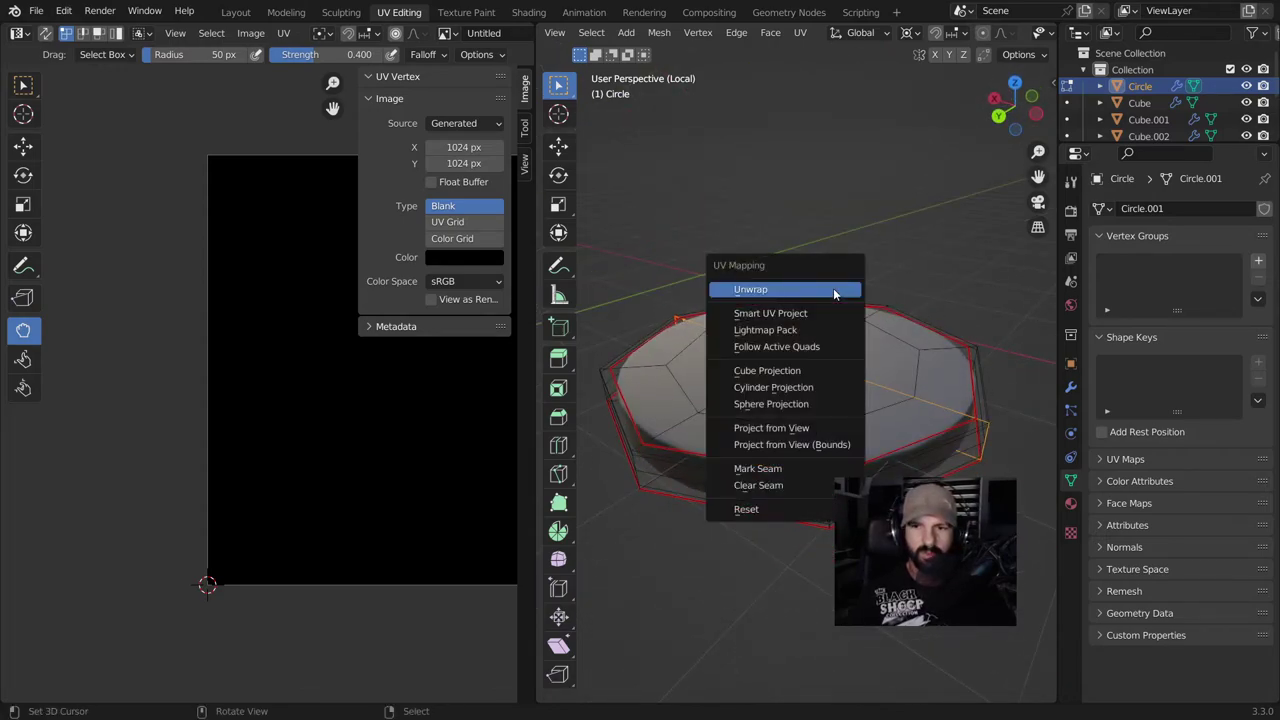
left_click(782, 466)
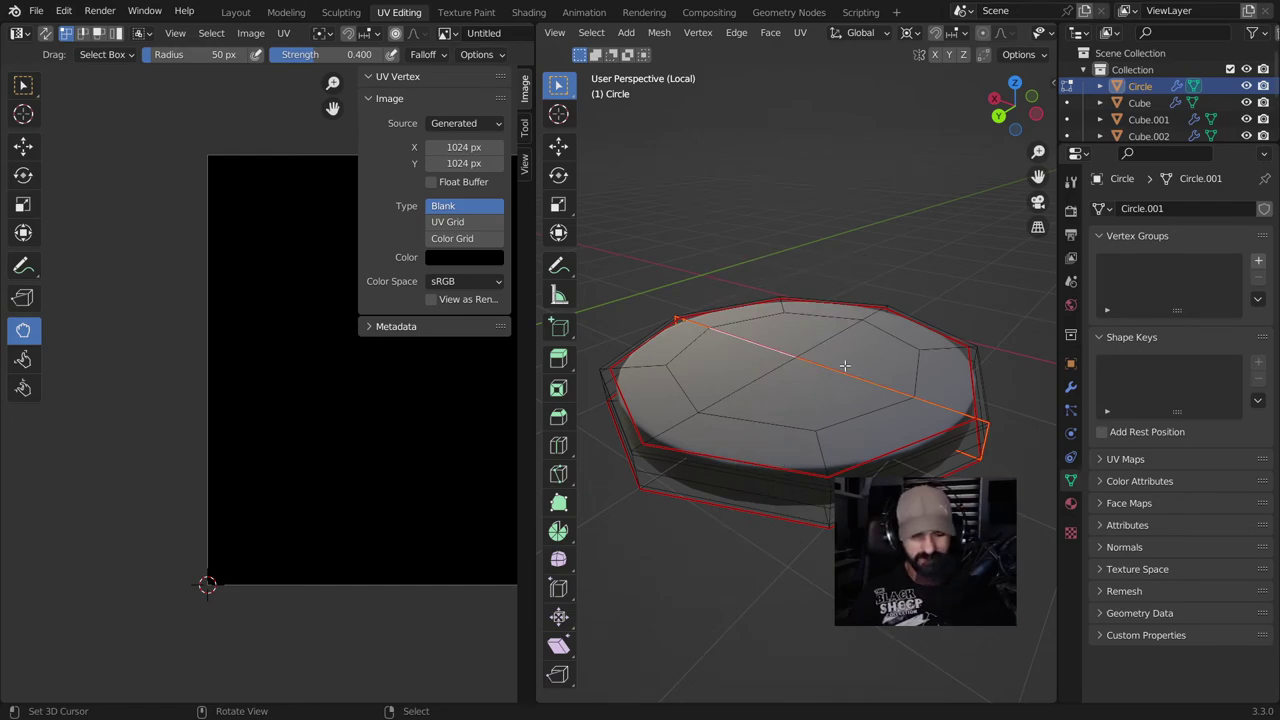
Unwrap the whole disc again with the added seam dividing it into halves.
key("a")
key("u")
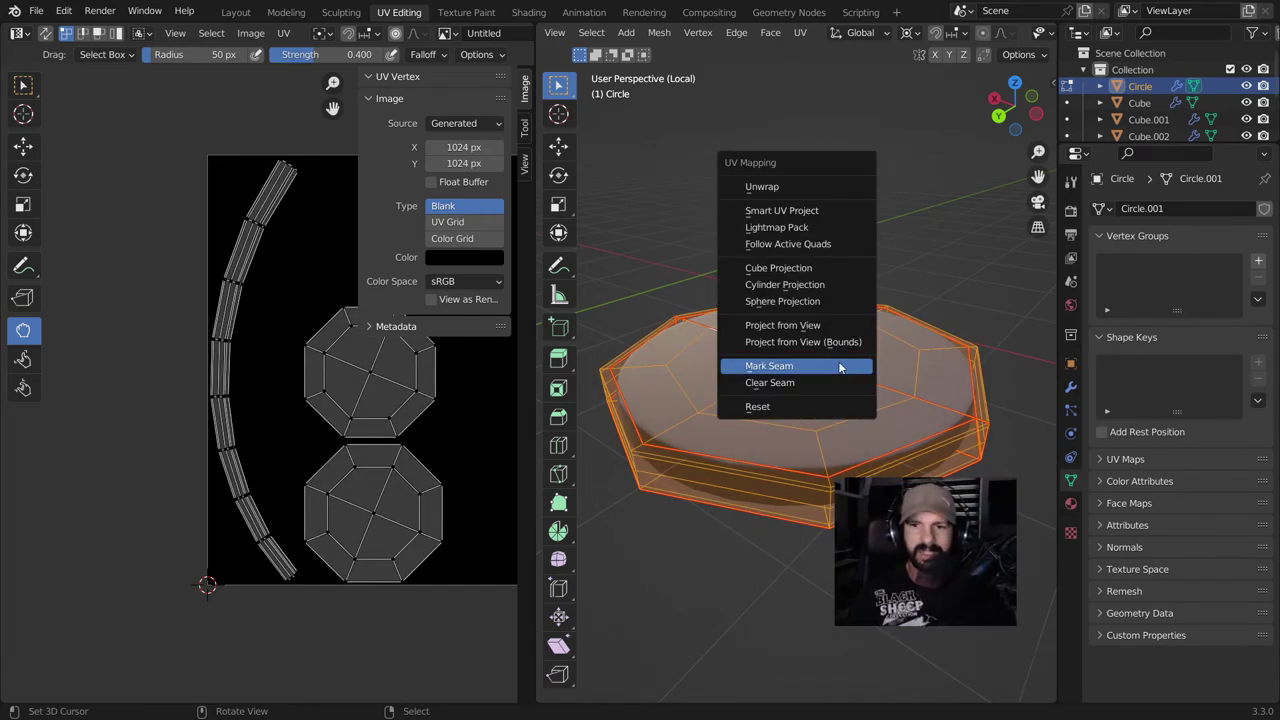
left_click(781, 199)
scroll(418, 484, "down", 5)
middle_click_drag(416, 479, 373, 460)
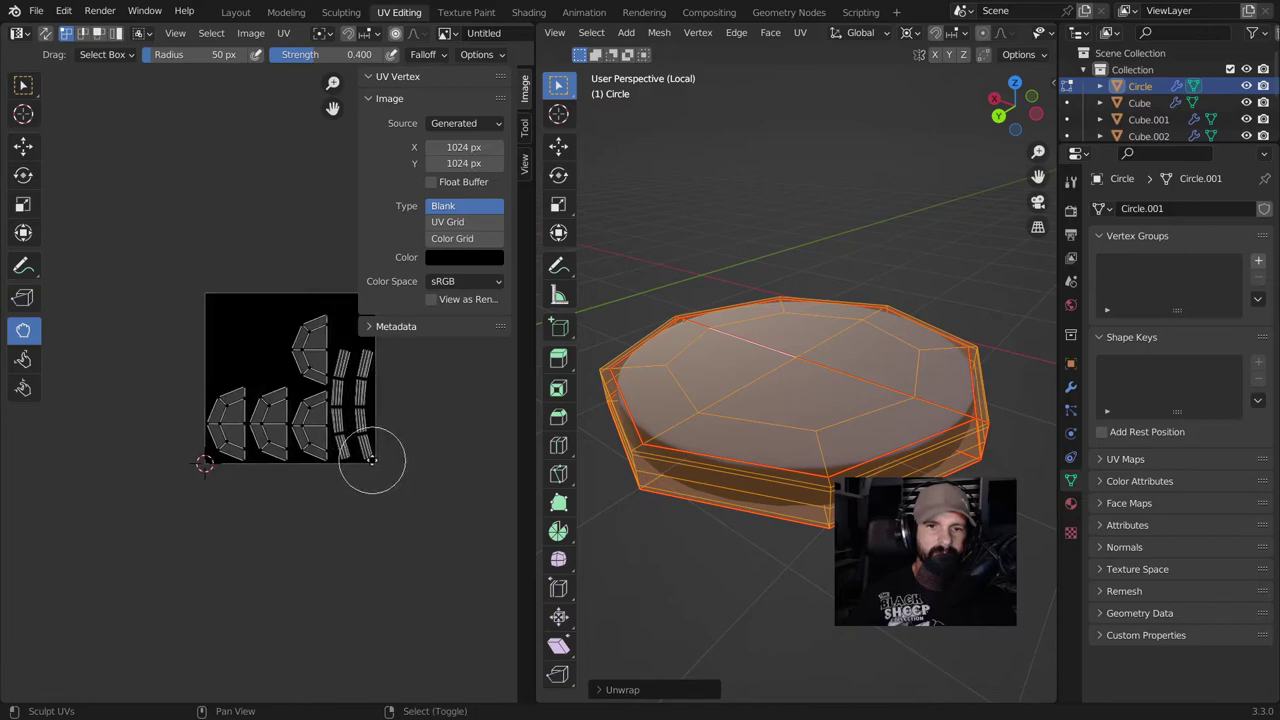
Straighten the outermost side-wall UV strip by pulling its ends into line with the Grab brush.
scroll(373, 460, "up", 4)
scroll(373, 460, "down", 1)
middle_click_drag(787, 480, 787, 440)
scroll(423, 500, "up", 2)
middle_click_drag(423, 500, 286, 491)
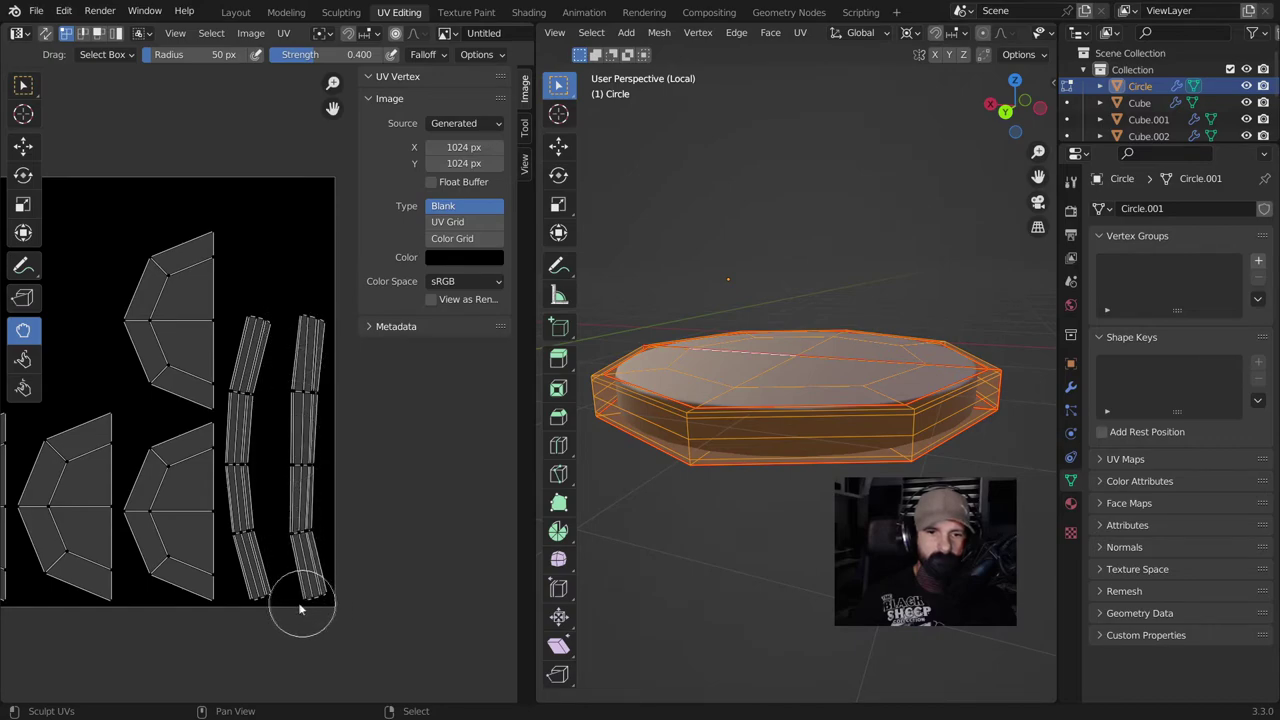
mouse_move(283, 608)
left_mouse_down()
mouse_move(294, 591)
mouse_move(308, 597)
left_mouse_up()
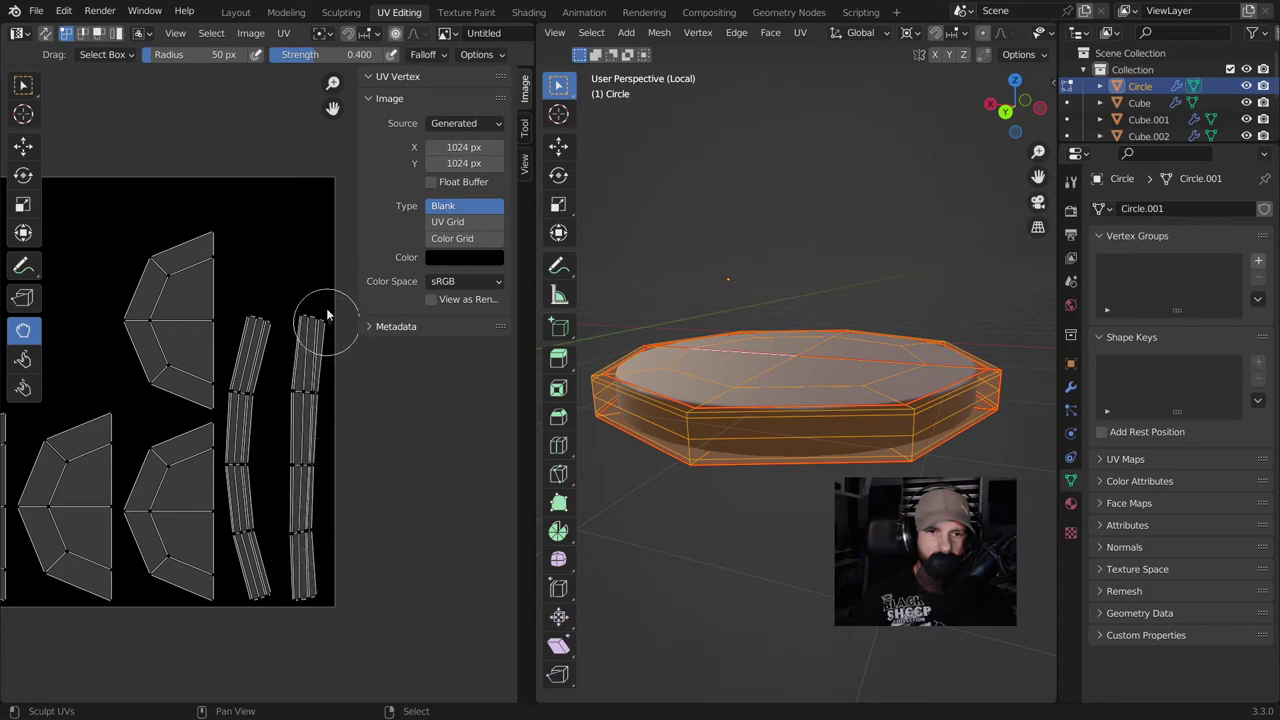
Straighten the inner side-wall UV strip with the Grab brush, checking it briefly against the UV Grid before returning to the blank image.
left_click(435, 222)
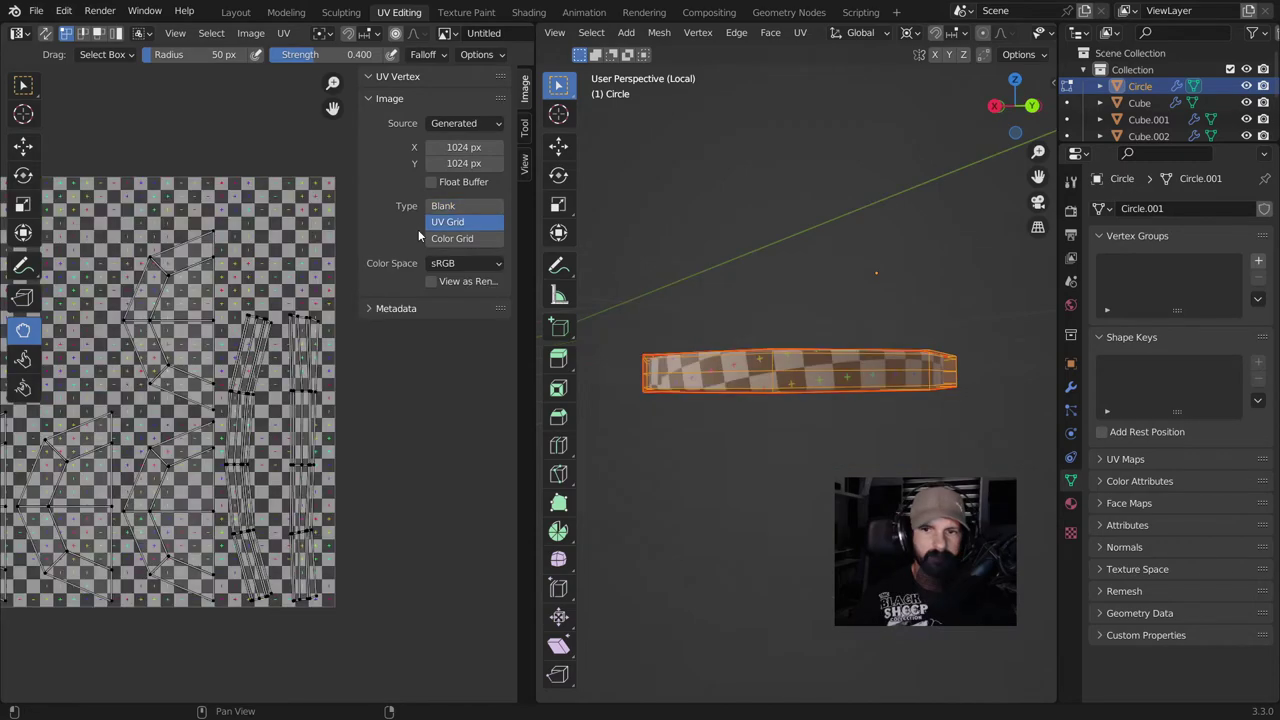
left_click_drag(268, 332, 236, 321)
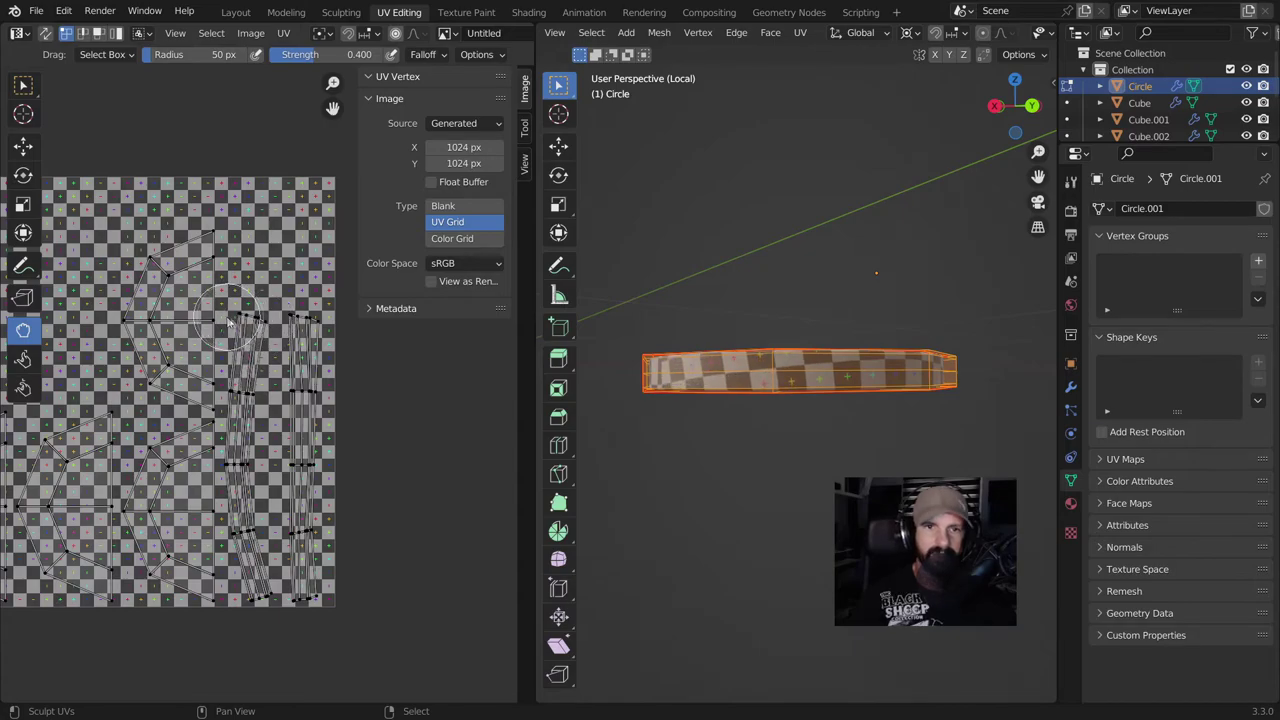
left_click(440, 205)
scroll(328, 357, "up", 2)
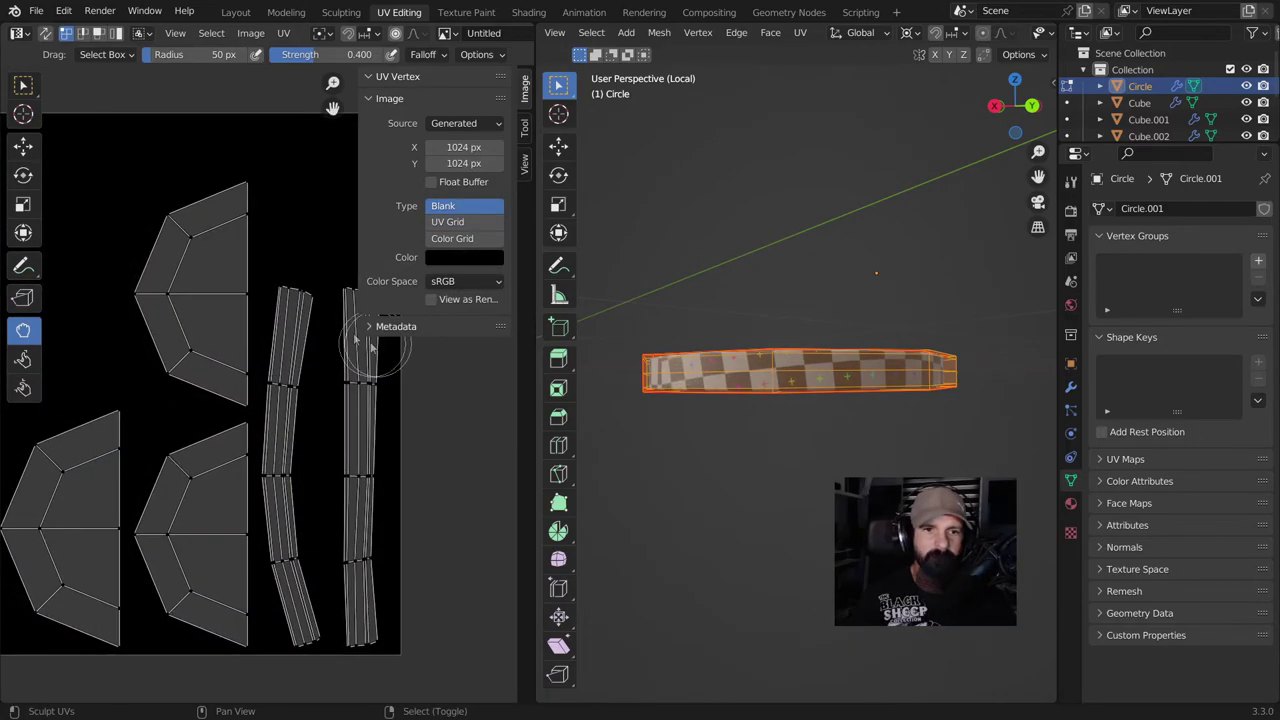
mouse_move(268, 290)
left_mouse_down()
mouse_move(312, 287)
mouse_move(275, 286)
mouse_move(286, 286)
left_mouse_up()
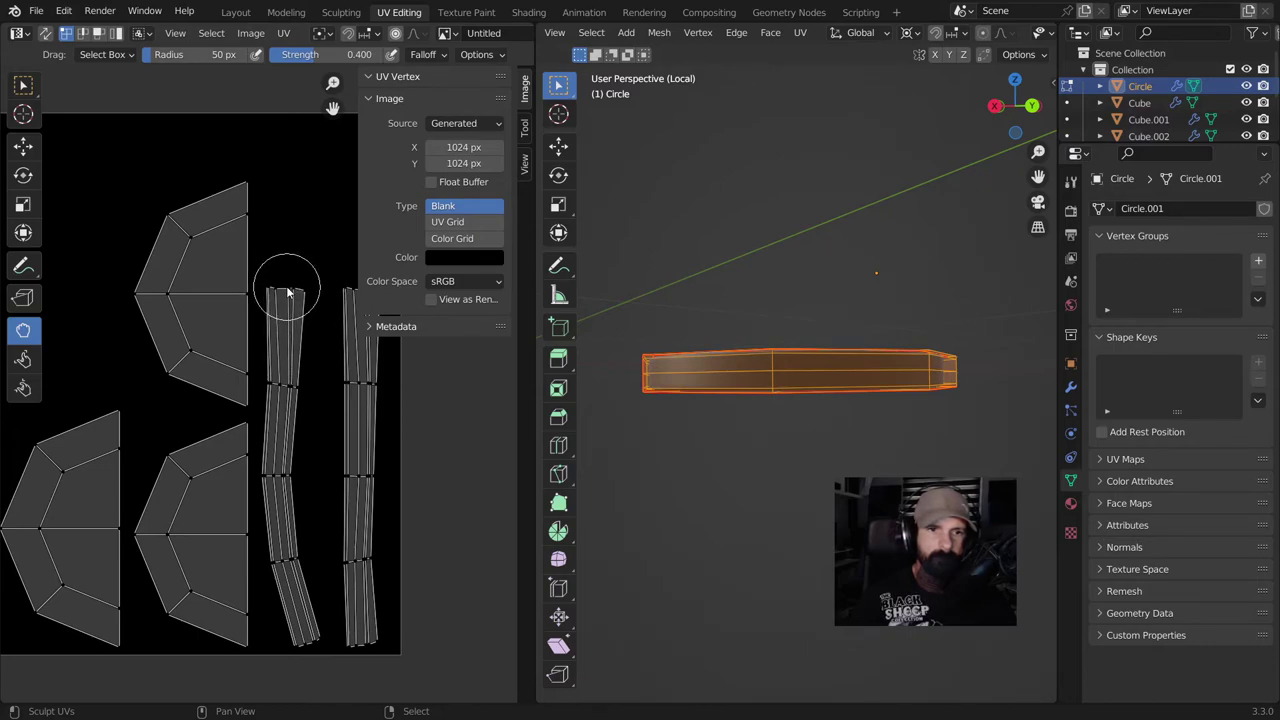
mouse_move(277, 486)
left_mouse_down()
mouse_move(292, 468)
mouse_move(307, 473)
mouse_move(266, 483)
left_mouse_up()
key("ctrl+z")
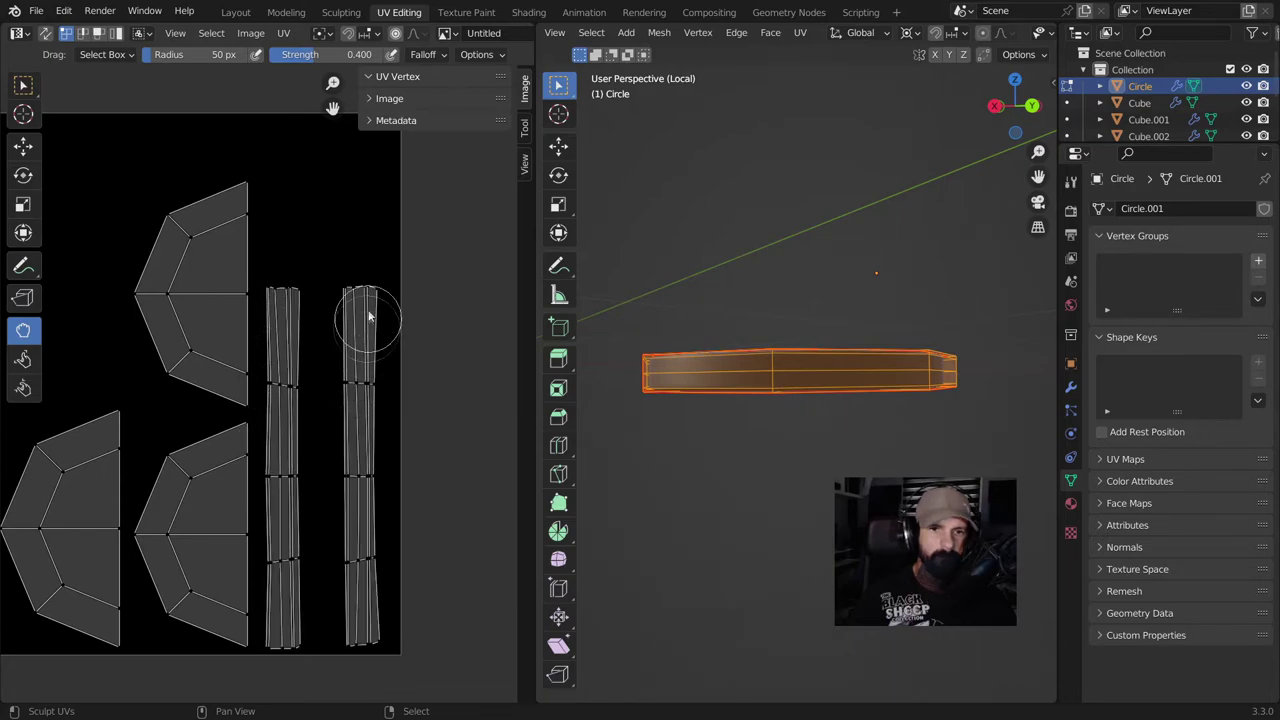
scroll(797, 415, "down", 1)
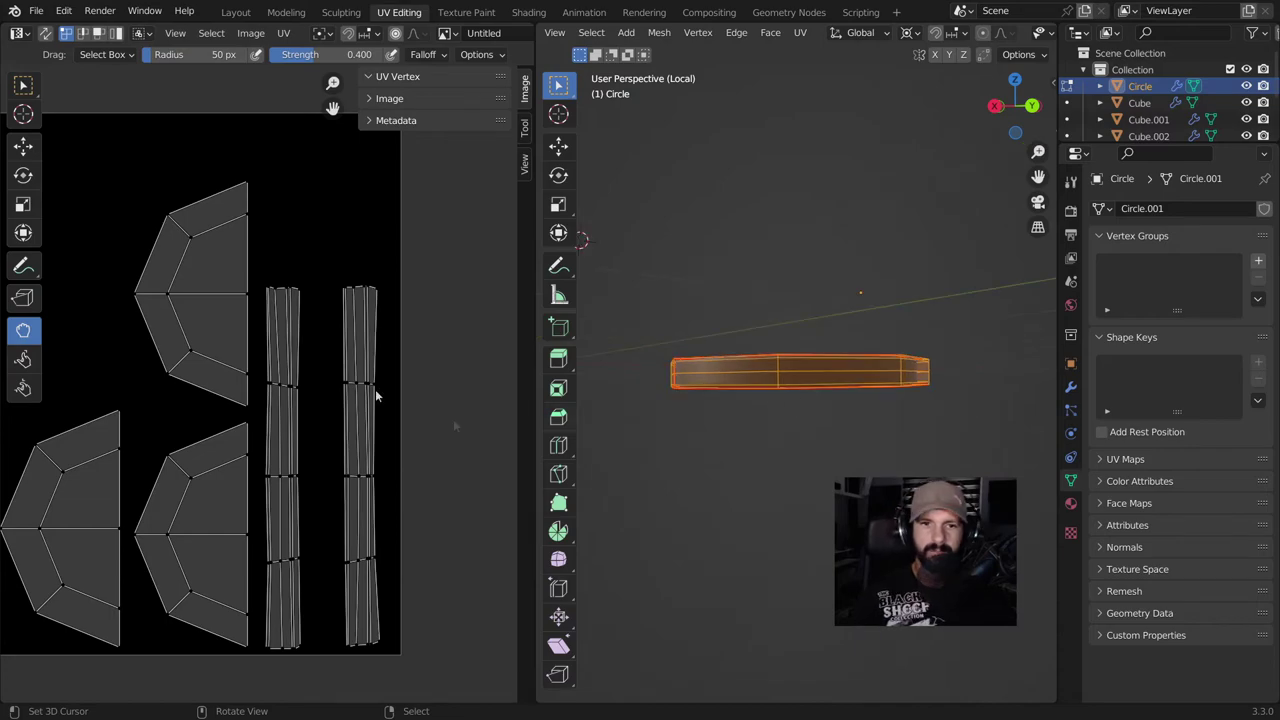
Set the generated image type to UV Grid, leave mesh editing and inspect the checker pattern around the disc.
left_click(389, 98)
left_click(389, 98)
left_click(389, 98)
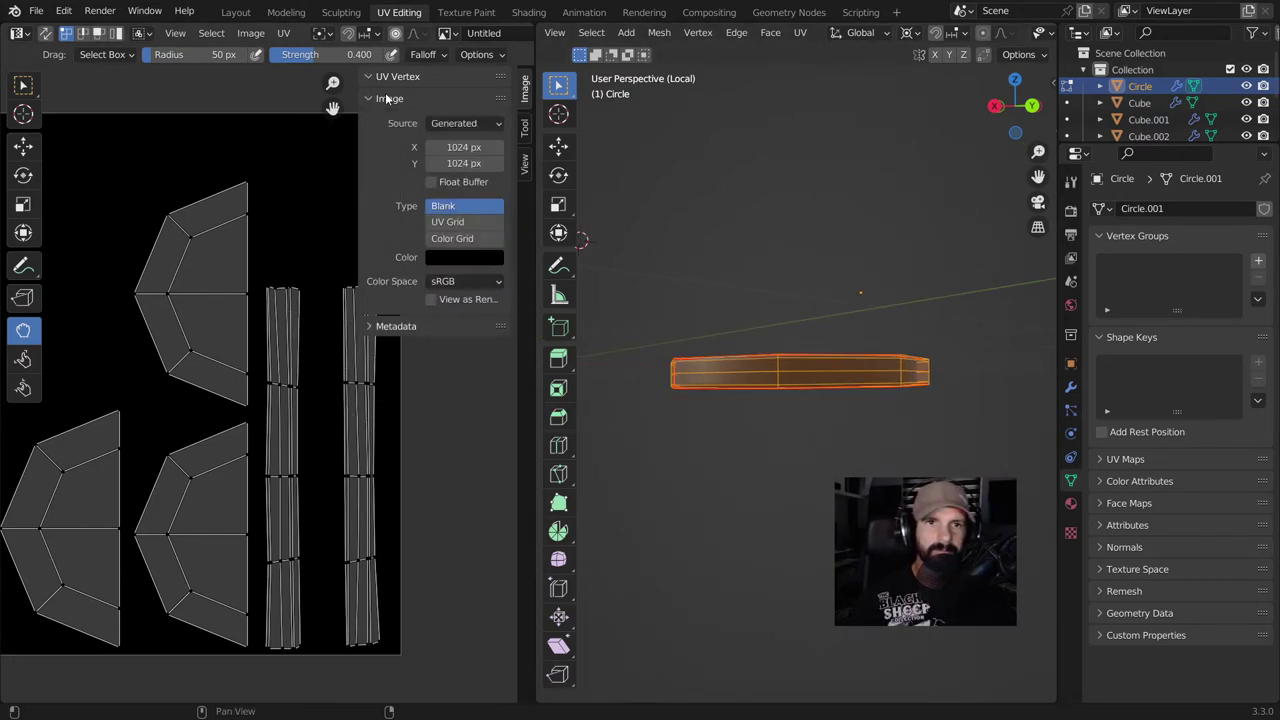
left_click(447, 221)
middle_click_drag(746, 453, 898, 443)
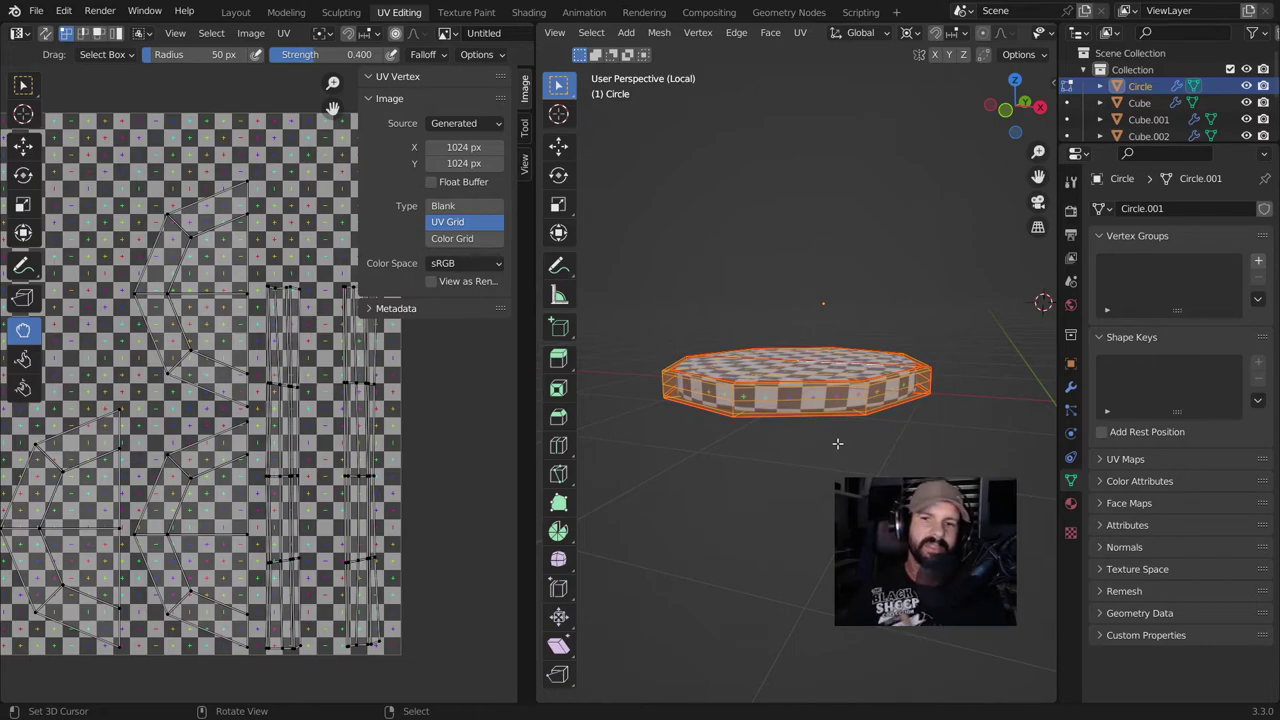
scroll(837, 443, "down", 2)
key("Tab")
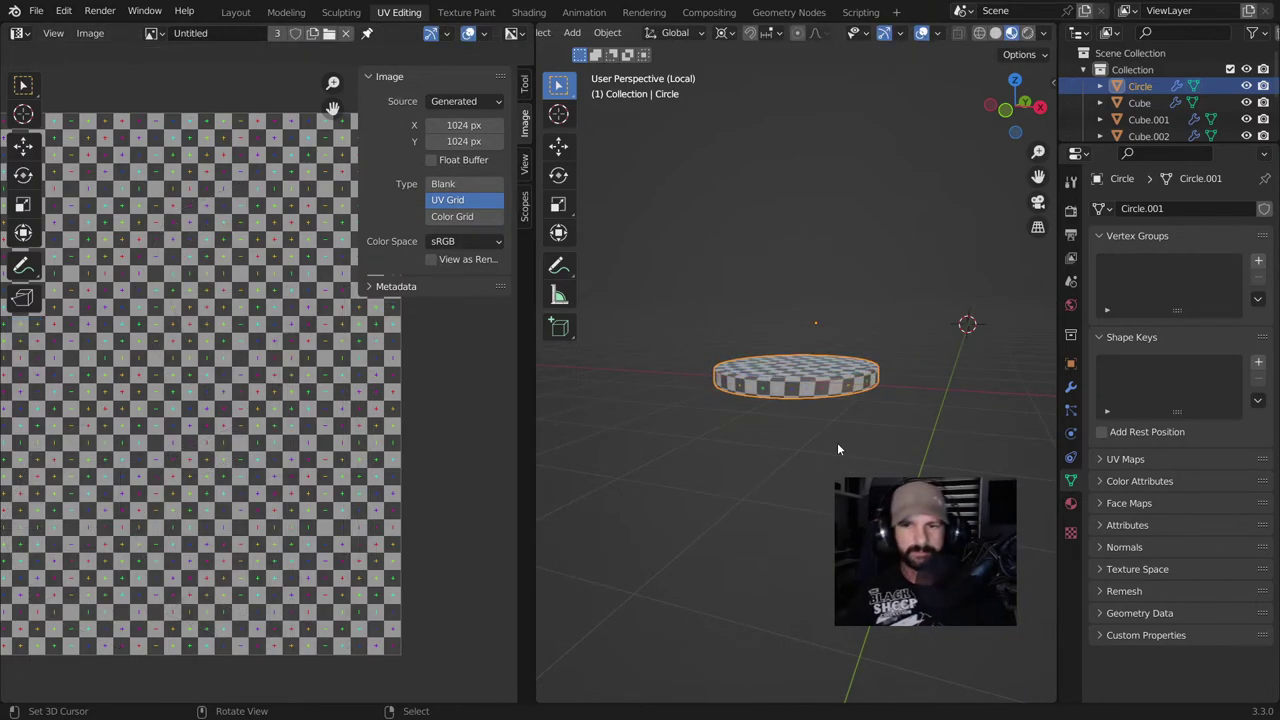
scroll(837, 442, "down", 2)
middle_click_drag(835, 442, 630, 459)
scroll(758, 469, "up", 4)
middle_click_drag(782, 487, 686, 410)
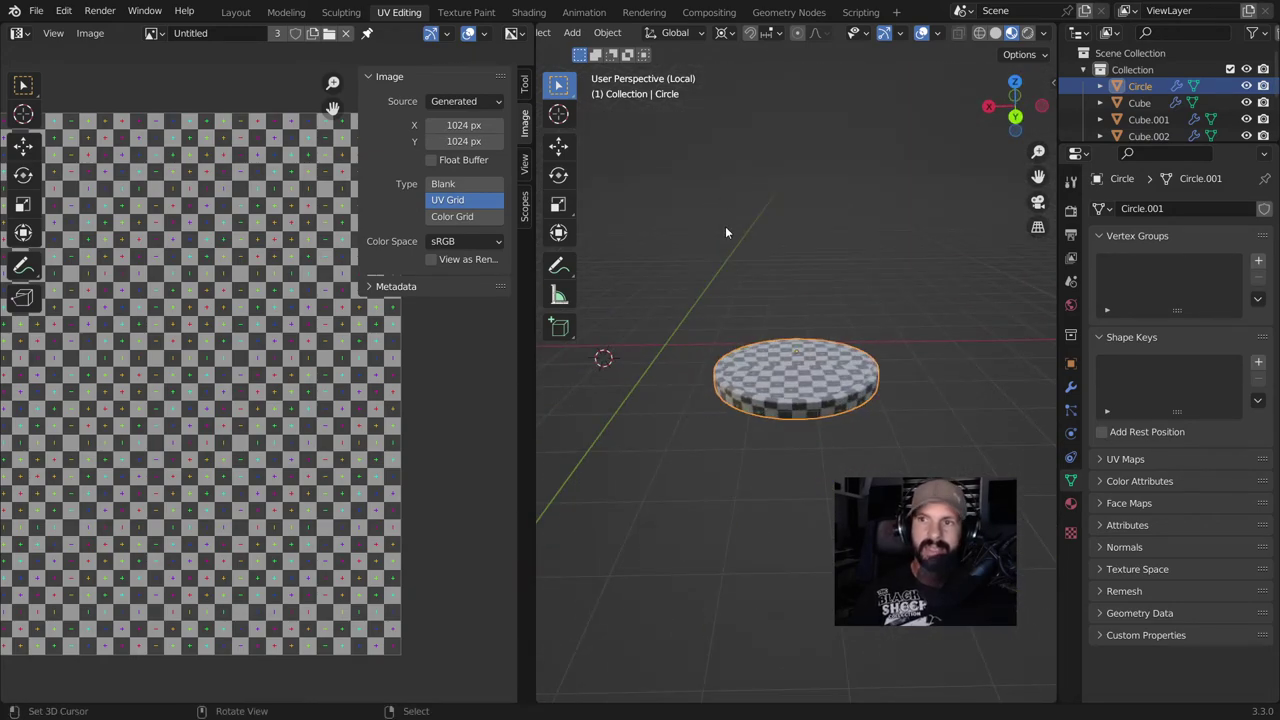
Leave local view and inspect the checker pattern across the whole walkie-talkie.
key("KP_Divide")
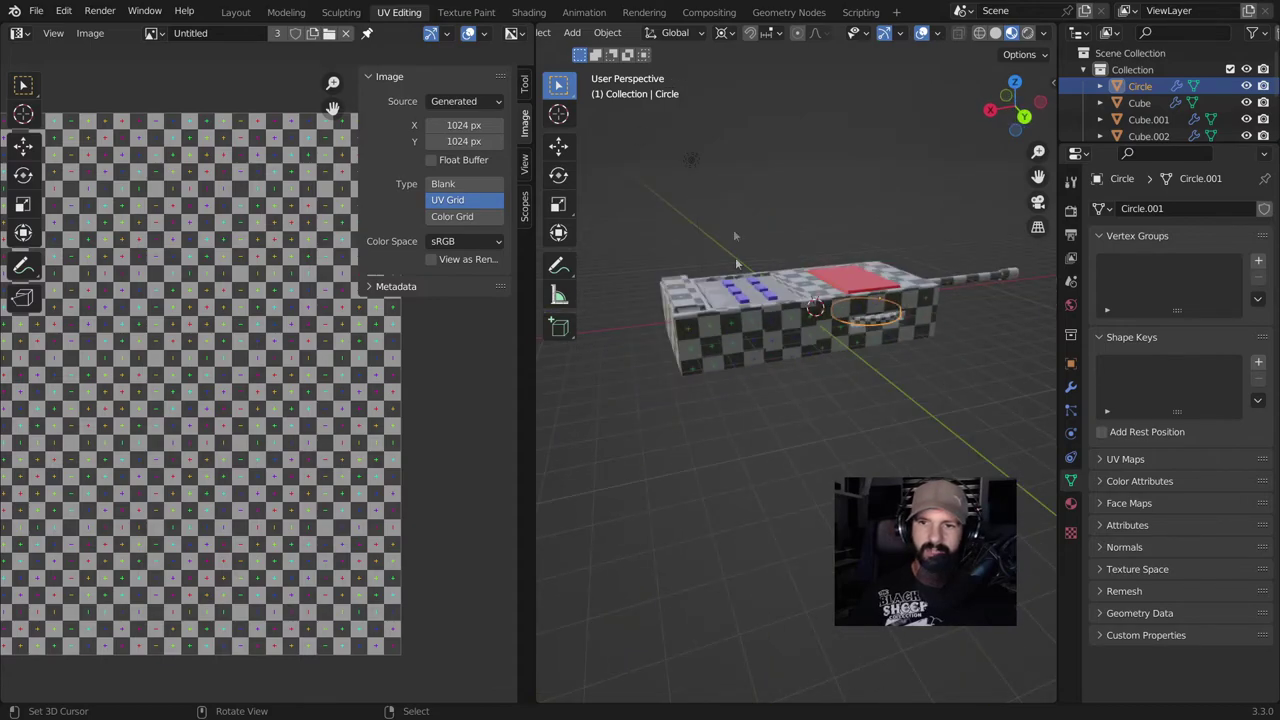
middle_click_drag(858, 300, 568, 356)
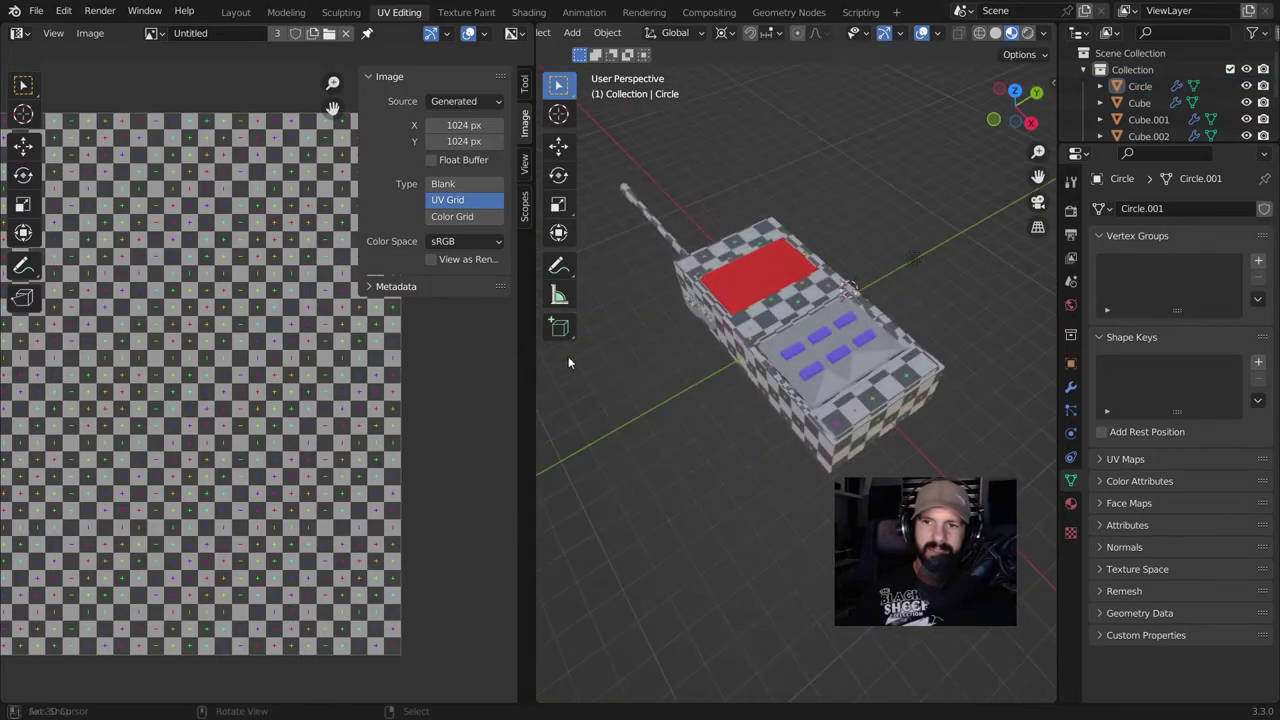
middle_click_drag(643, 378, 641, 350)
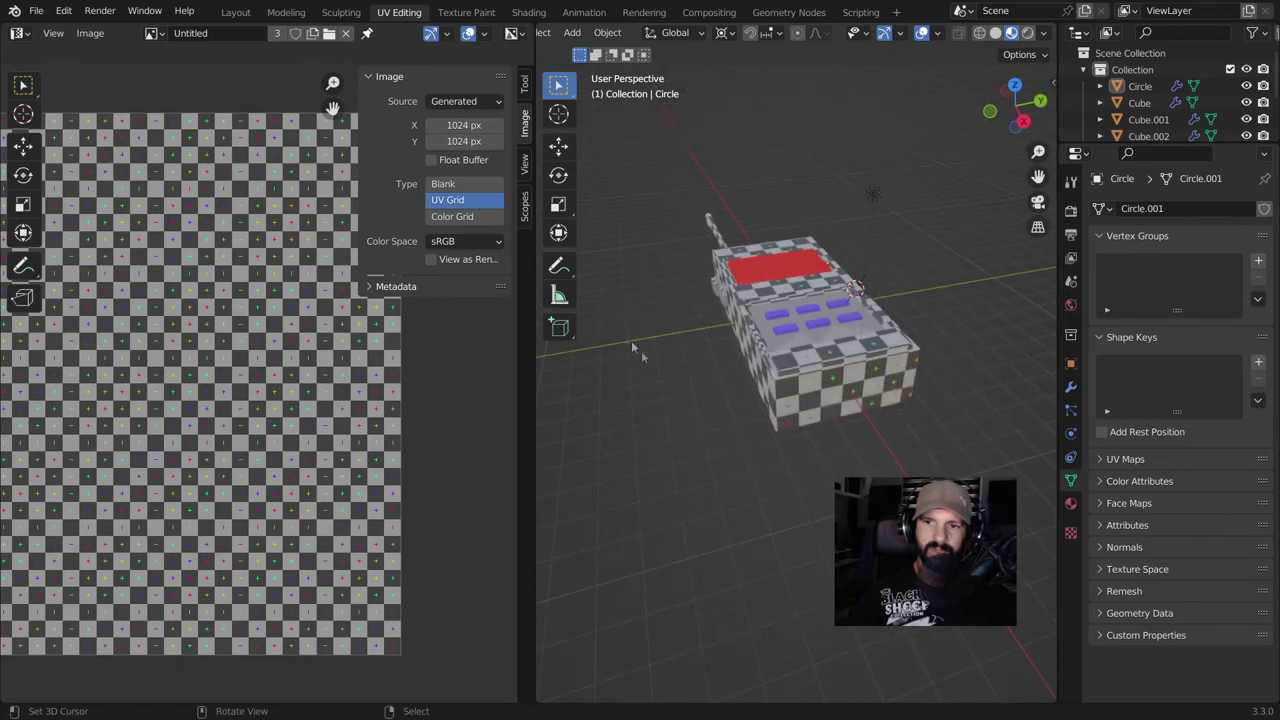
Unwrap the entire keypad panel mesh using Smart UV Project with a 66° angle limit and 0.080 island margin, and set the generated image to Blank.
middle_click_drag(768, 397, 822, 375)
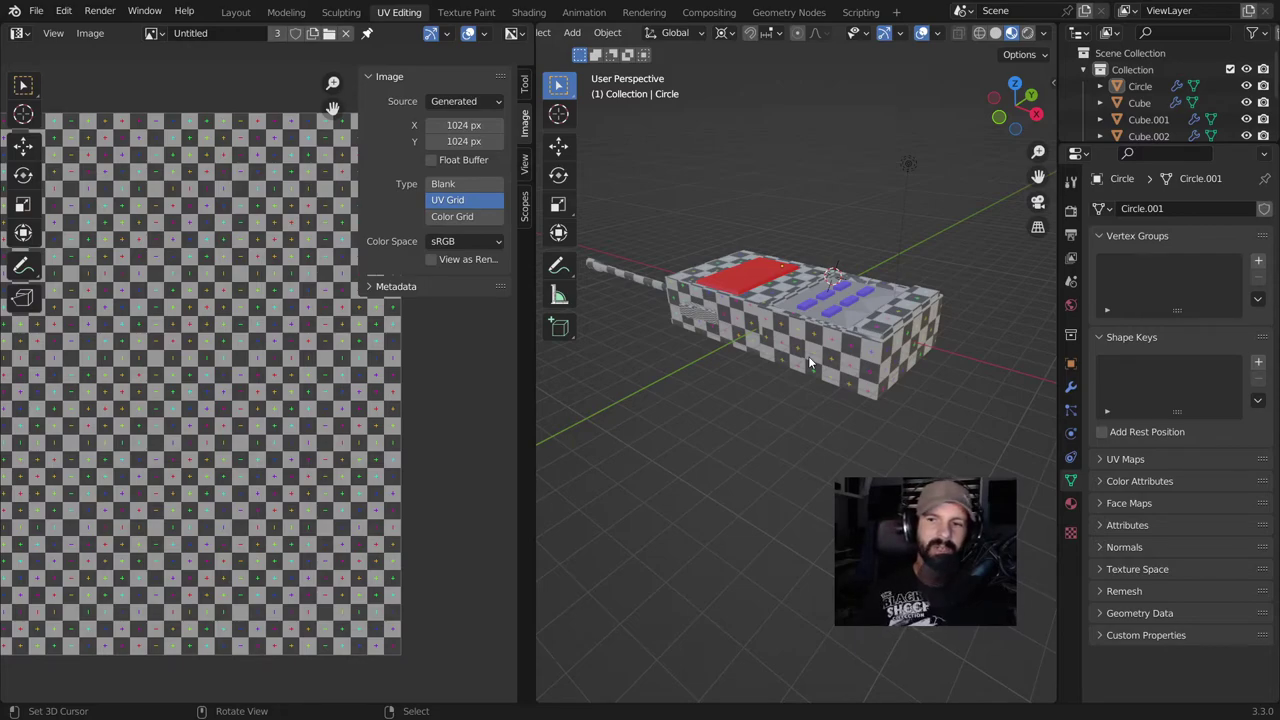
key("Tab")
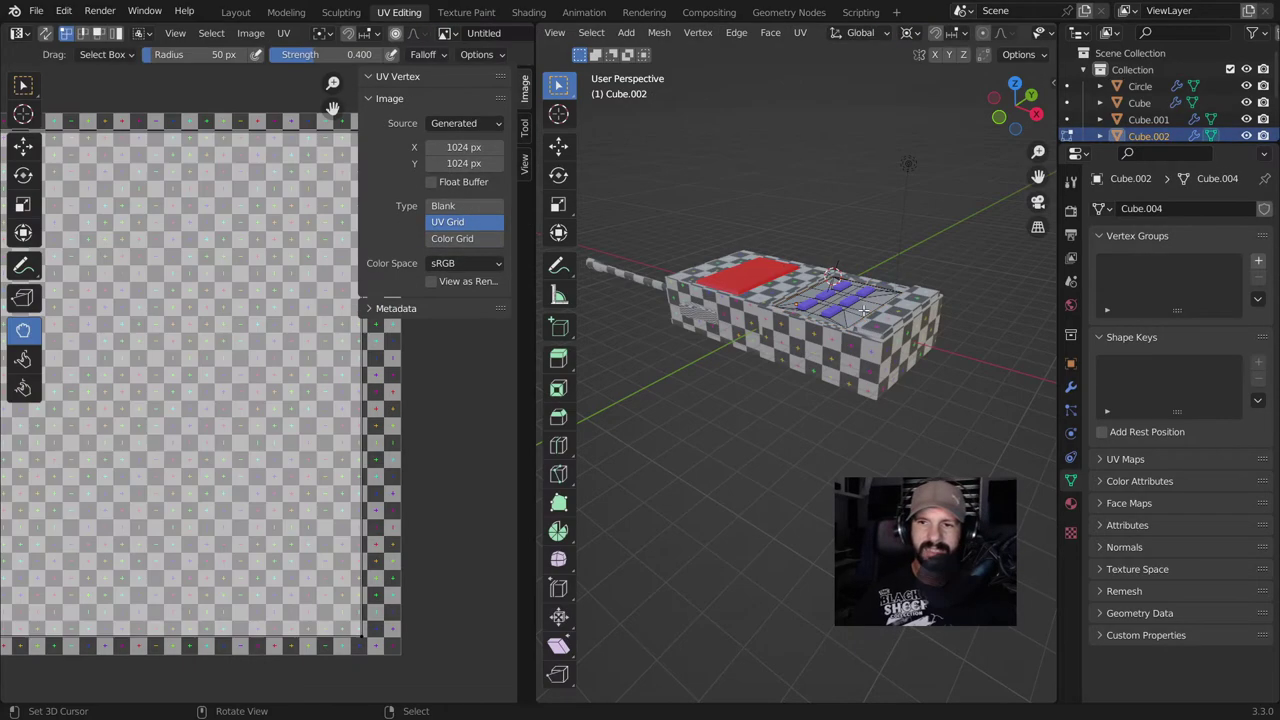
key("a")
scroll(862, 310, "down", 3)
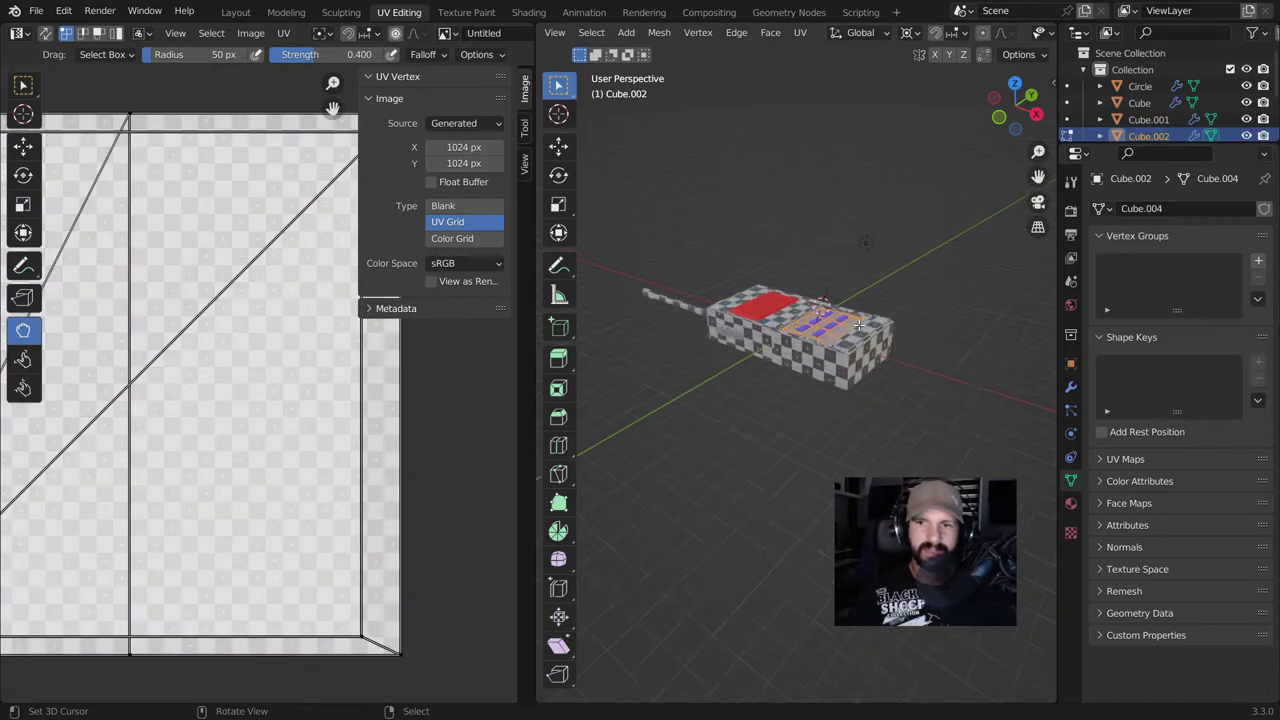
scroll(86, 417, "down", 5)
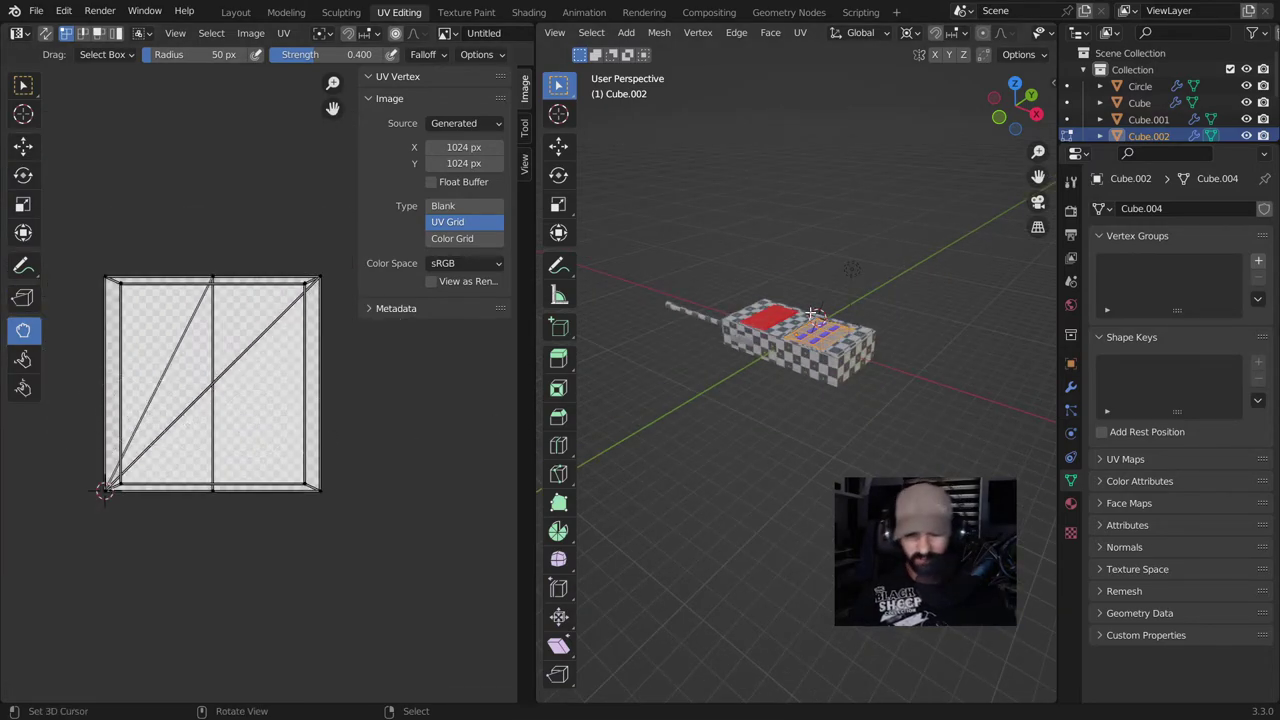
key("u")
left_click(805, 336)
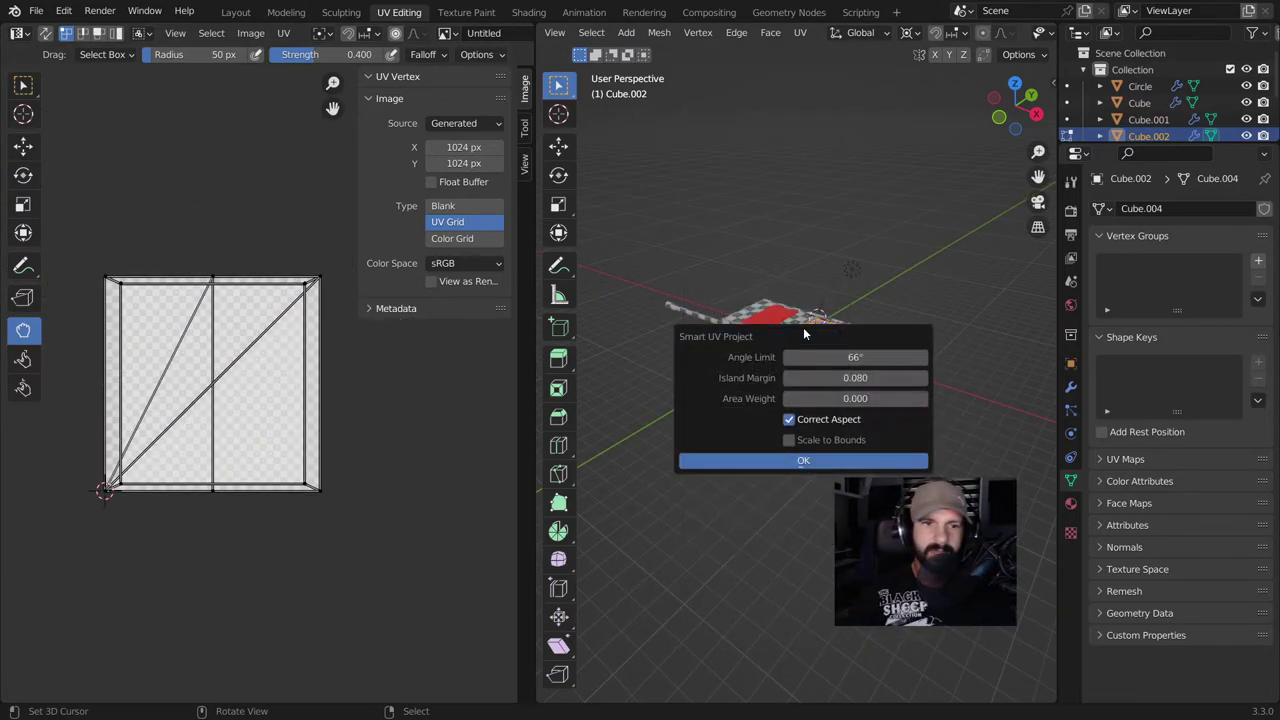
left_click(830, 461)
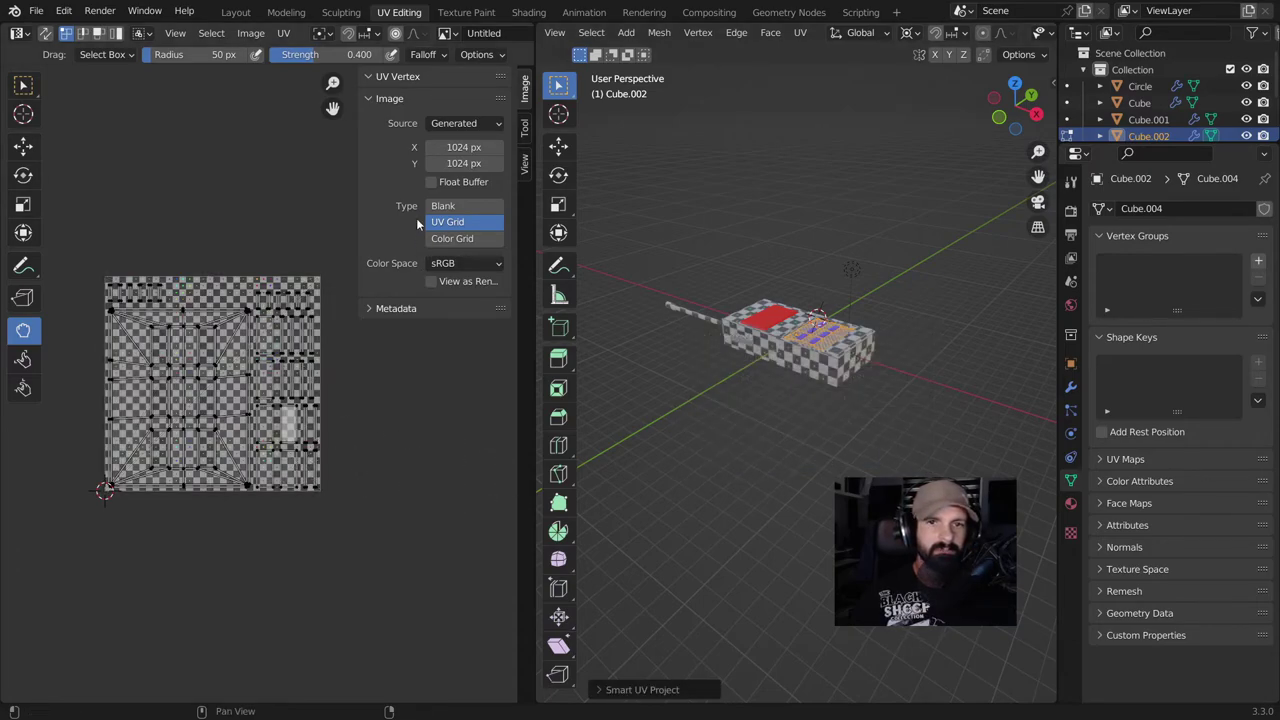
left_click(440, 207)
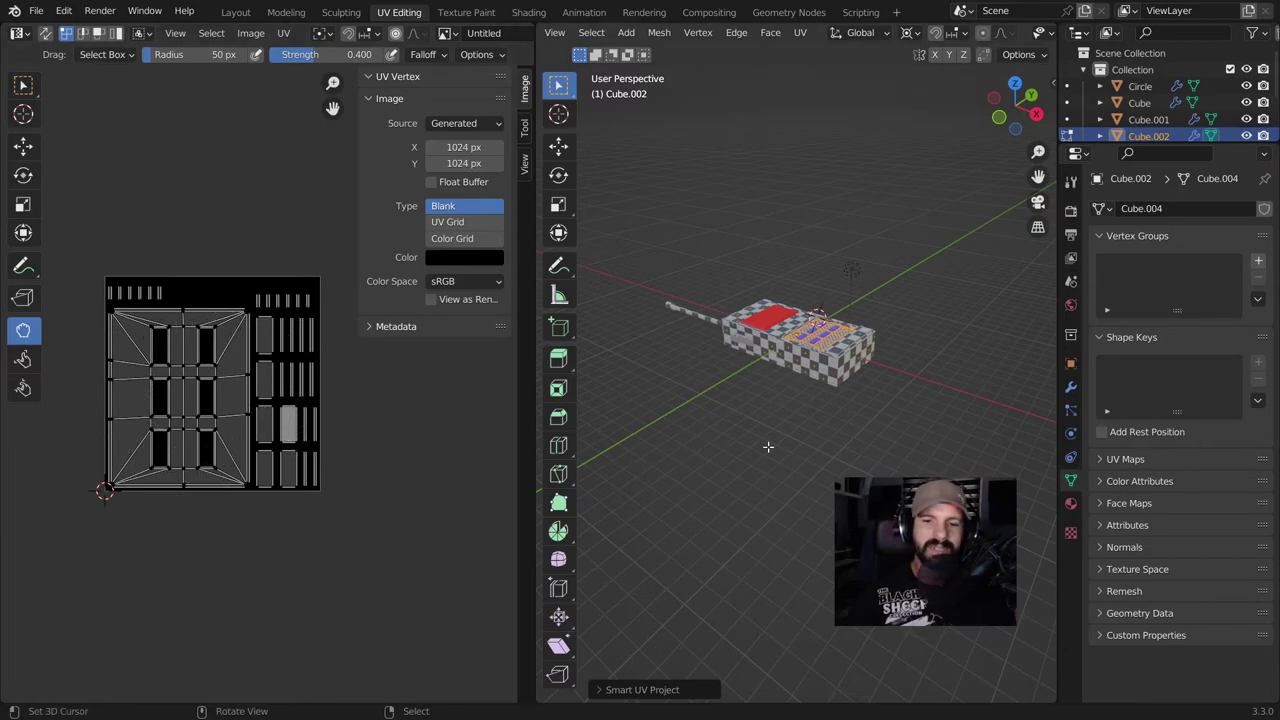
Save the project as a new file named uv.blend in the walki folder.
left_click(36, 10)
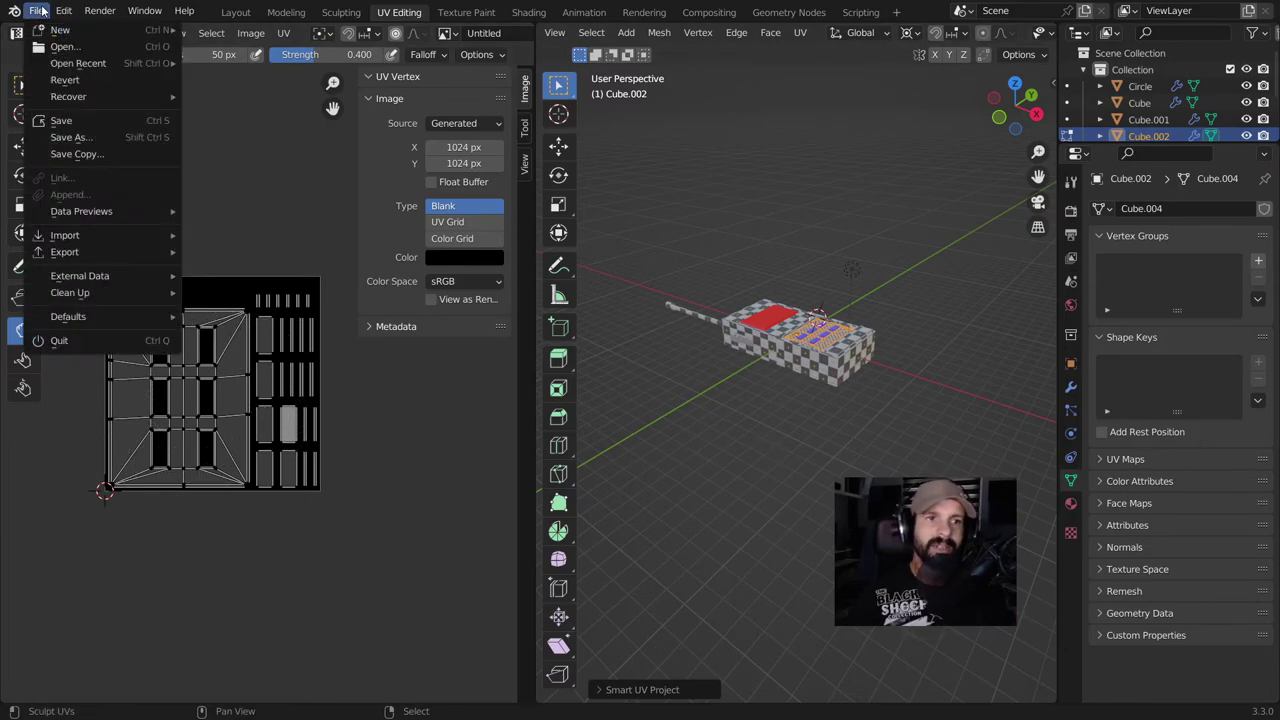
left_click(67, 139)
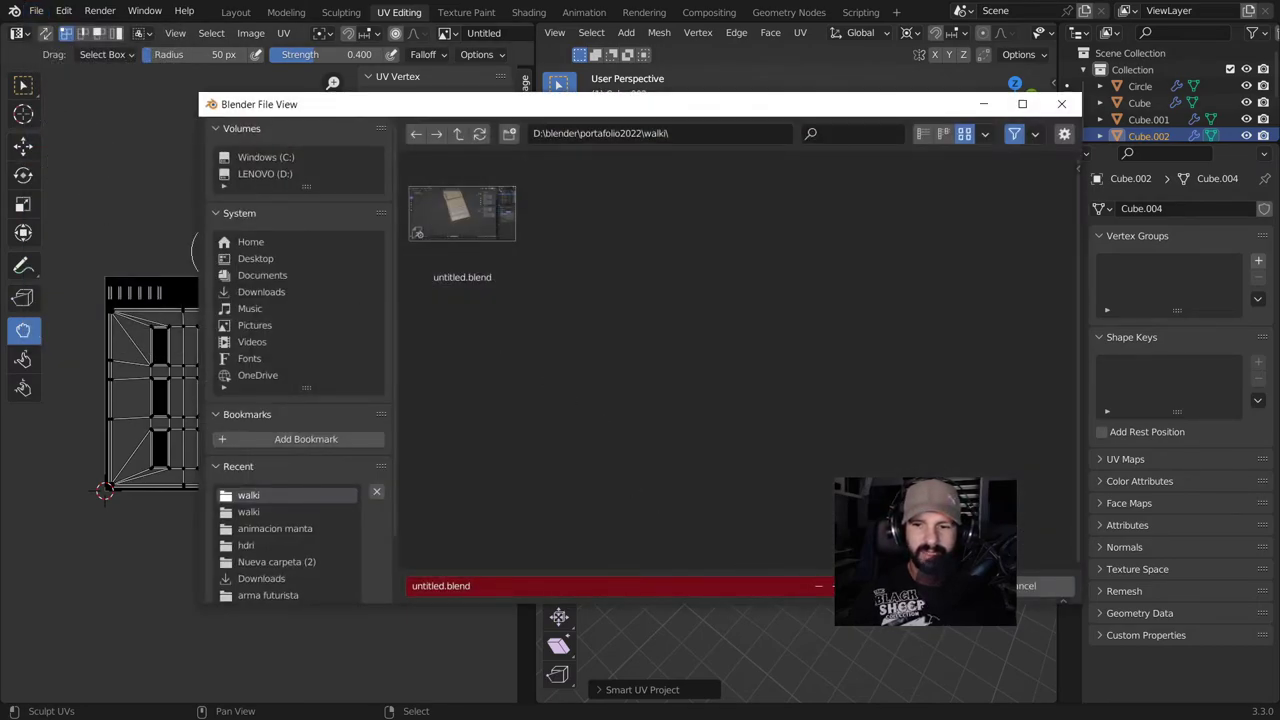
left_click(443, 586)
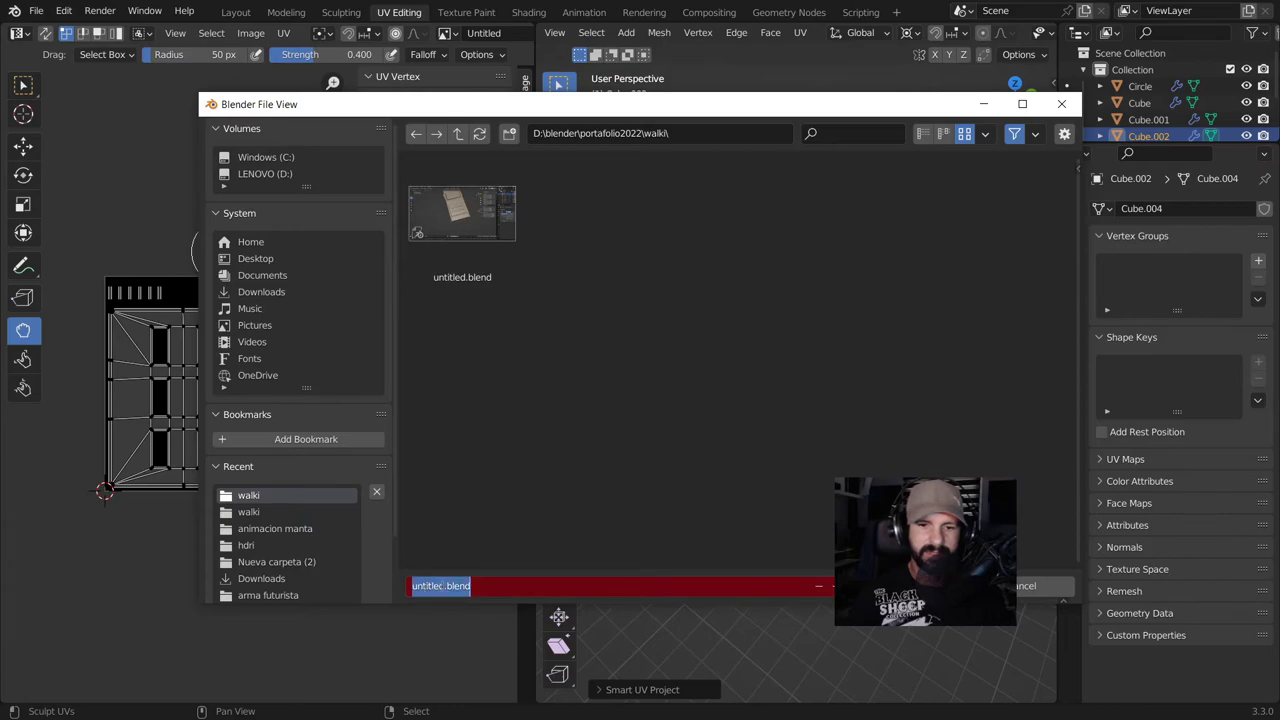
double_click(443, 586)
key("BackSpace")
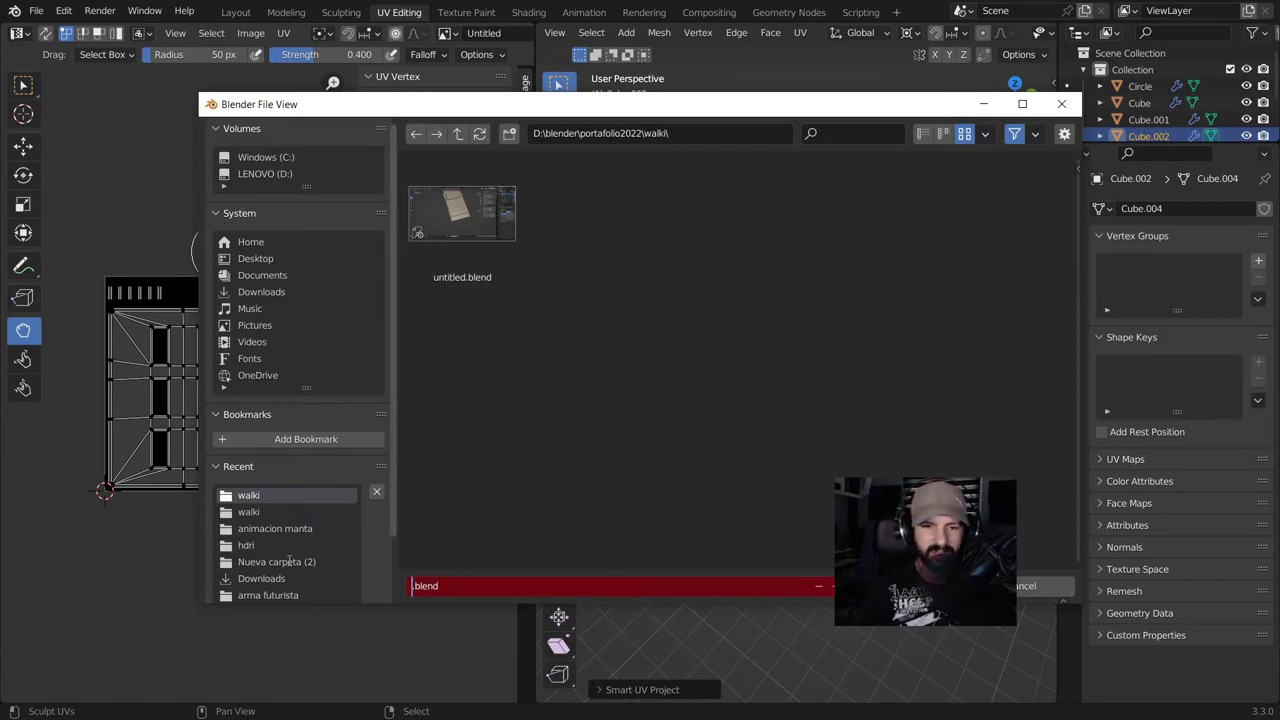
type("uv")
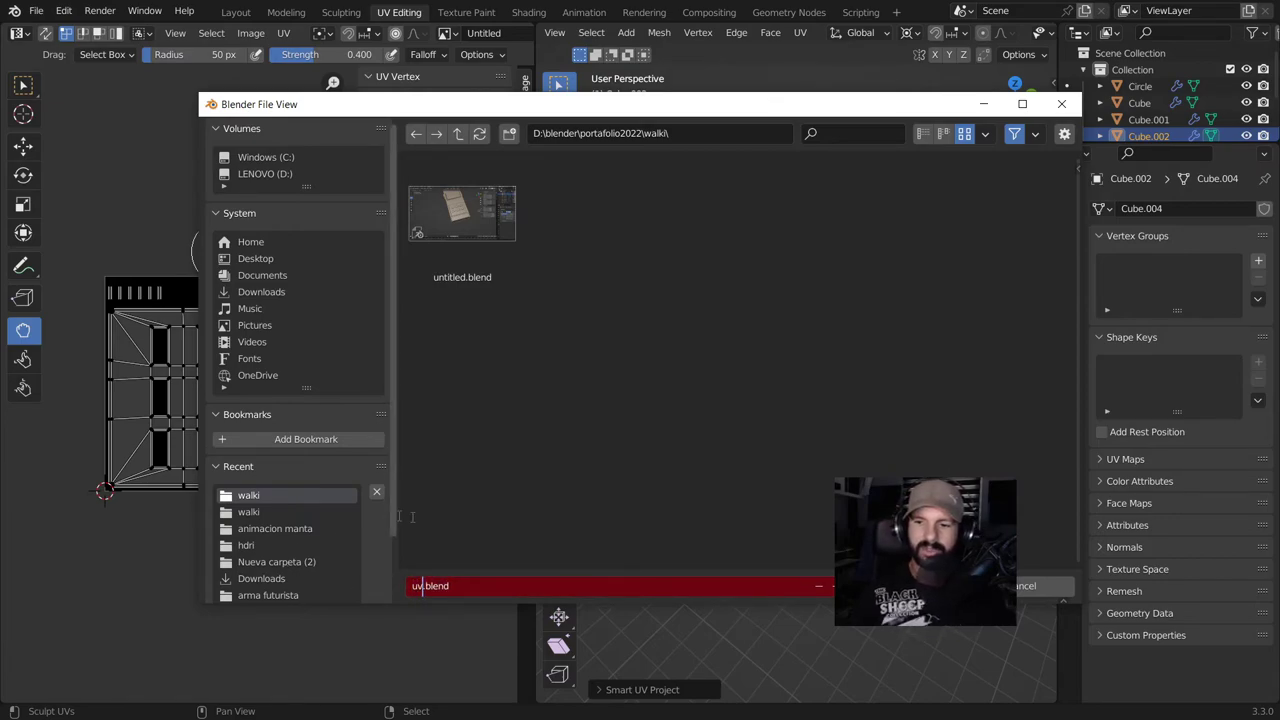
key("Return")
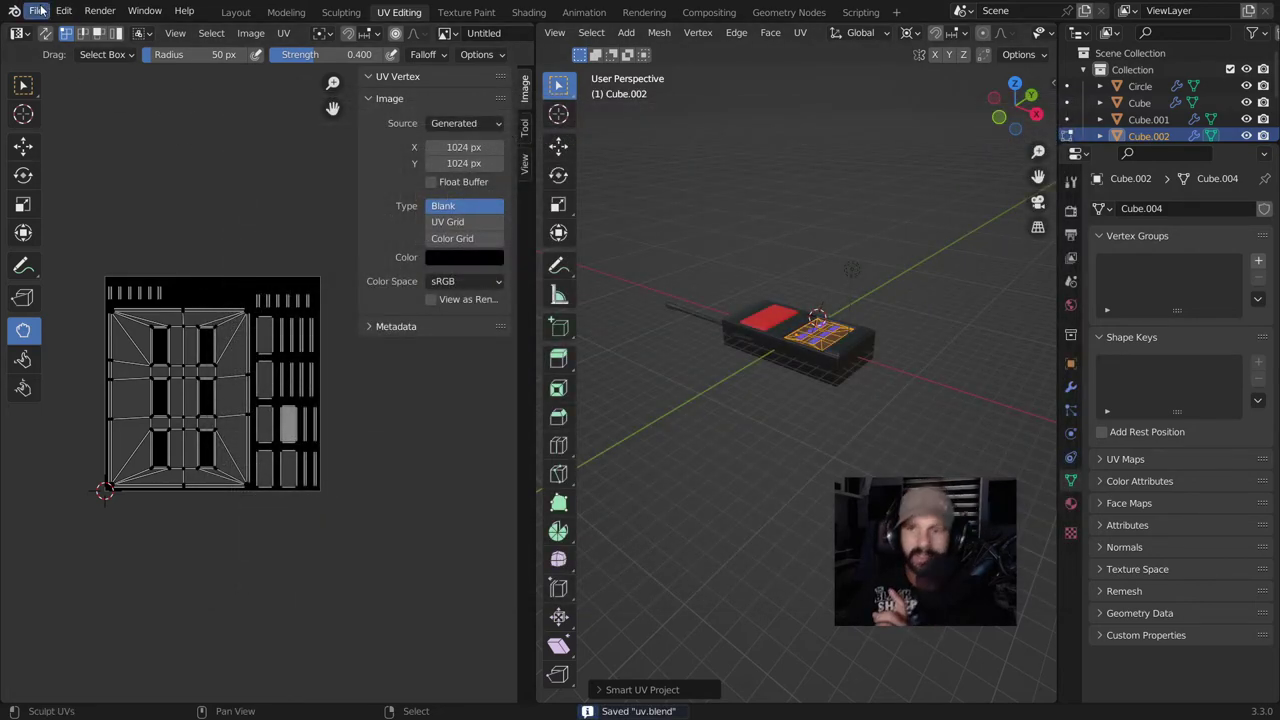
Leave mesh editing and delete the light above the walkie-talkie from the scene.
scroll(661, 212, "down", 2)
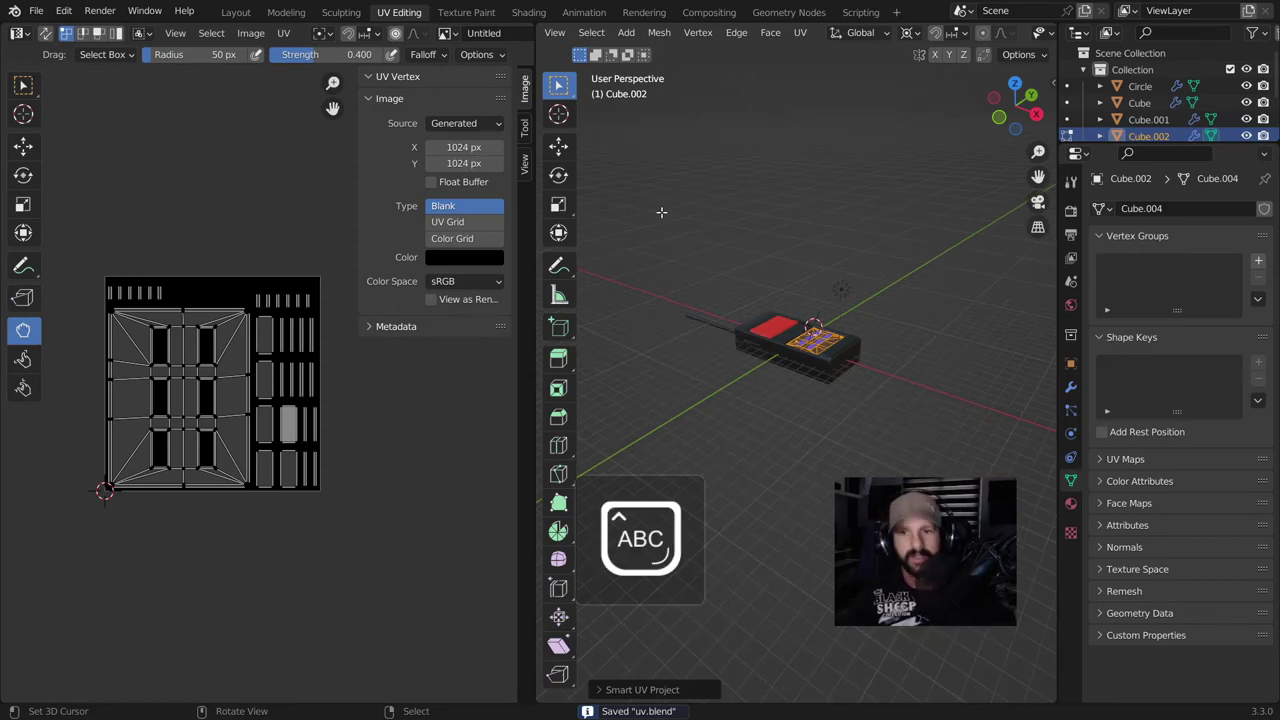
key("Tab")
scroll(656, 214, "down", 1)
key("a")
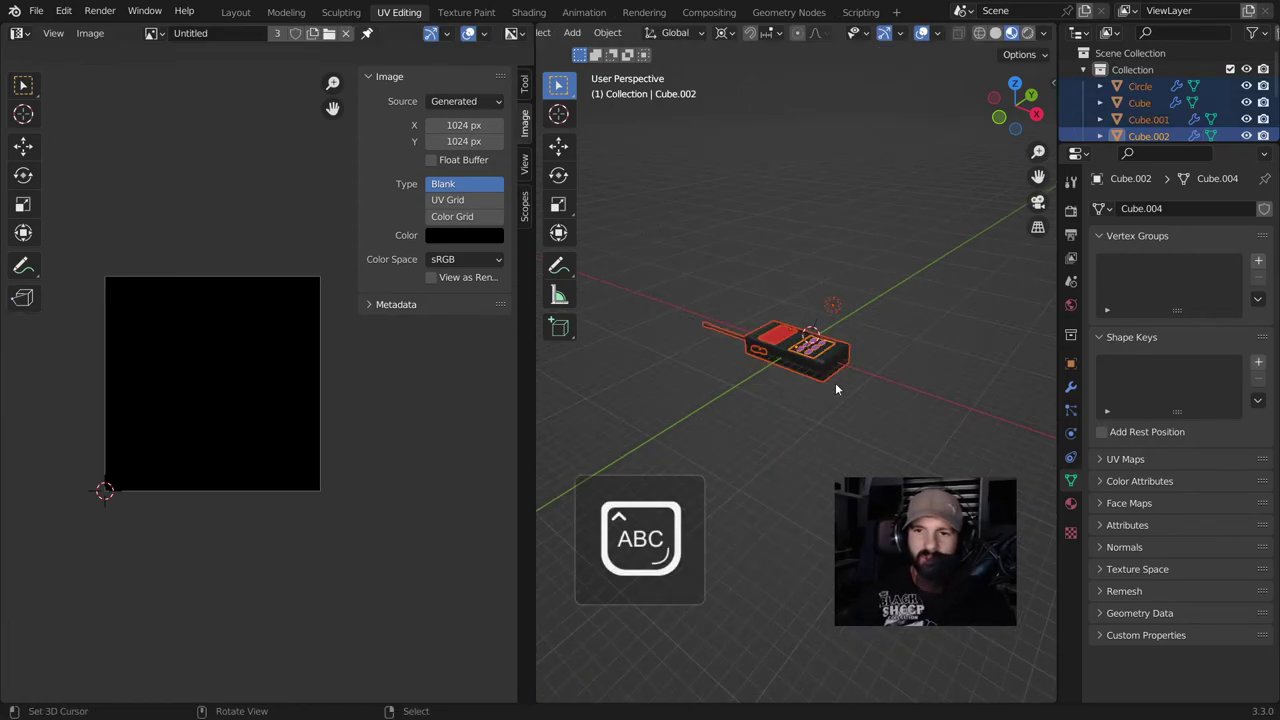
left_click(832, 303)
key("Delete")
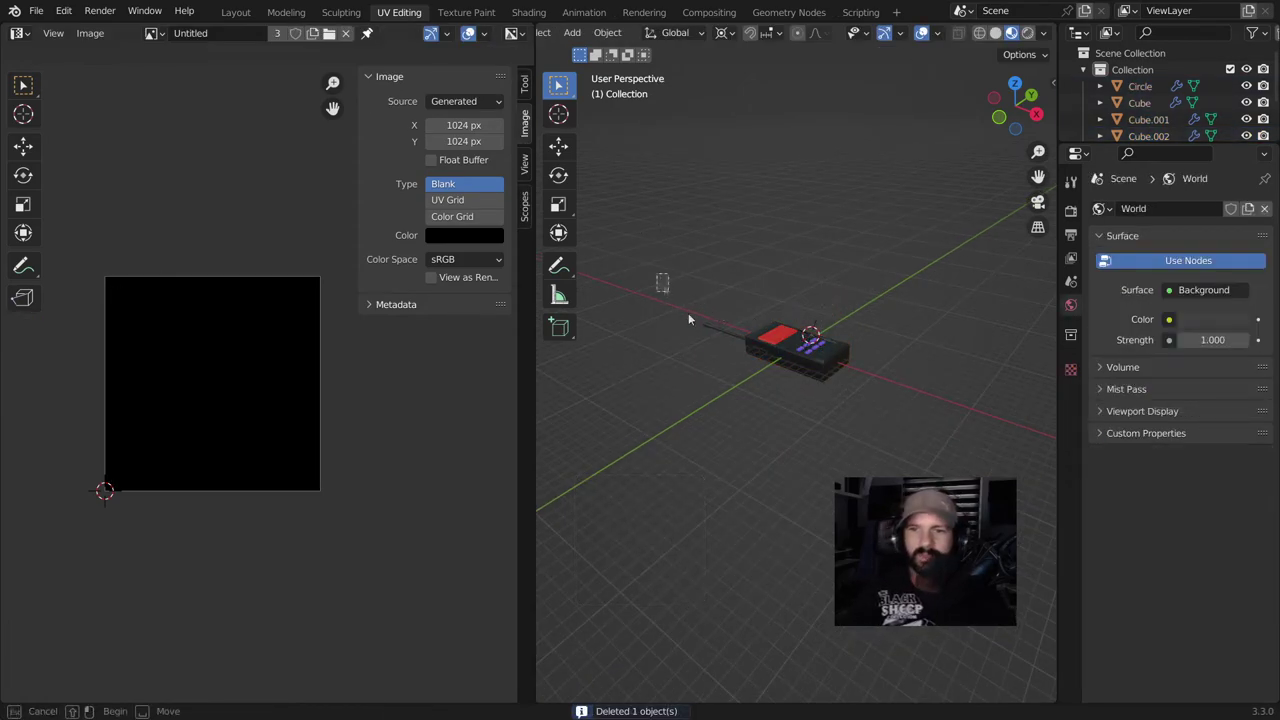
Select all the walkie-talkie parts and start an FBX export.
key("a")
middle_click_drag(797, 380, 755, 390)
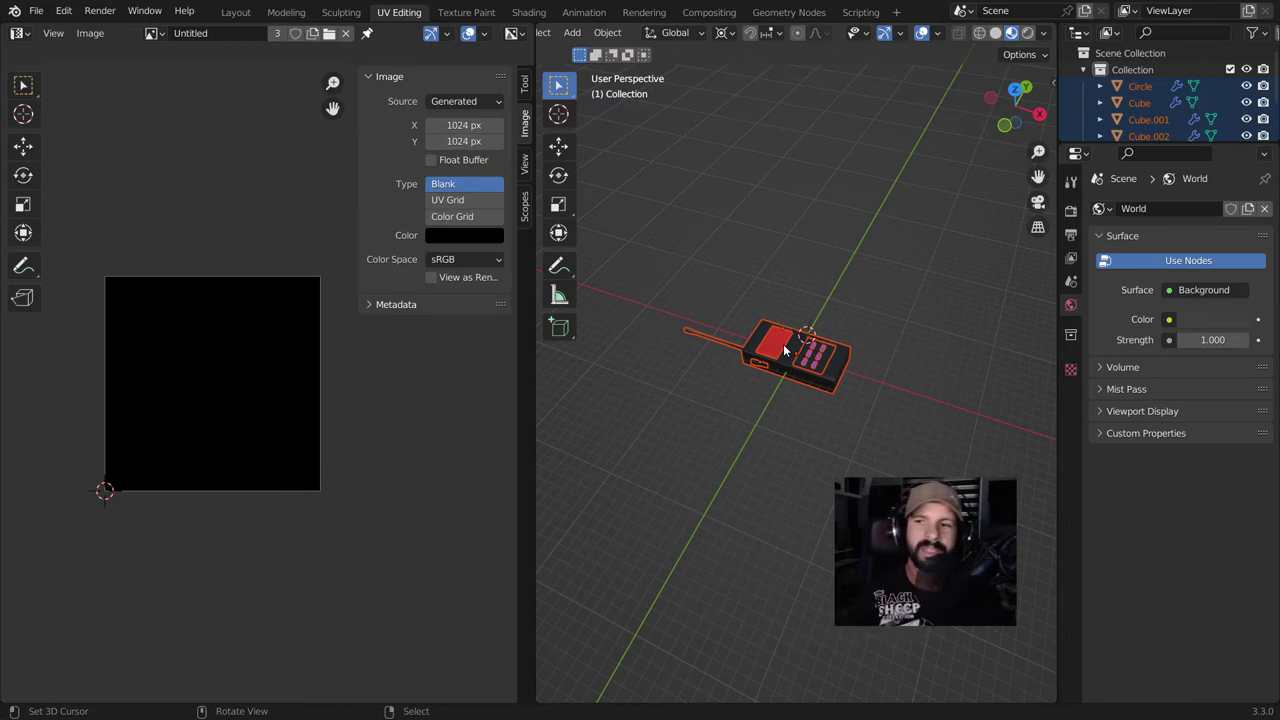
left_click(36, 10)
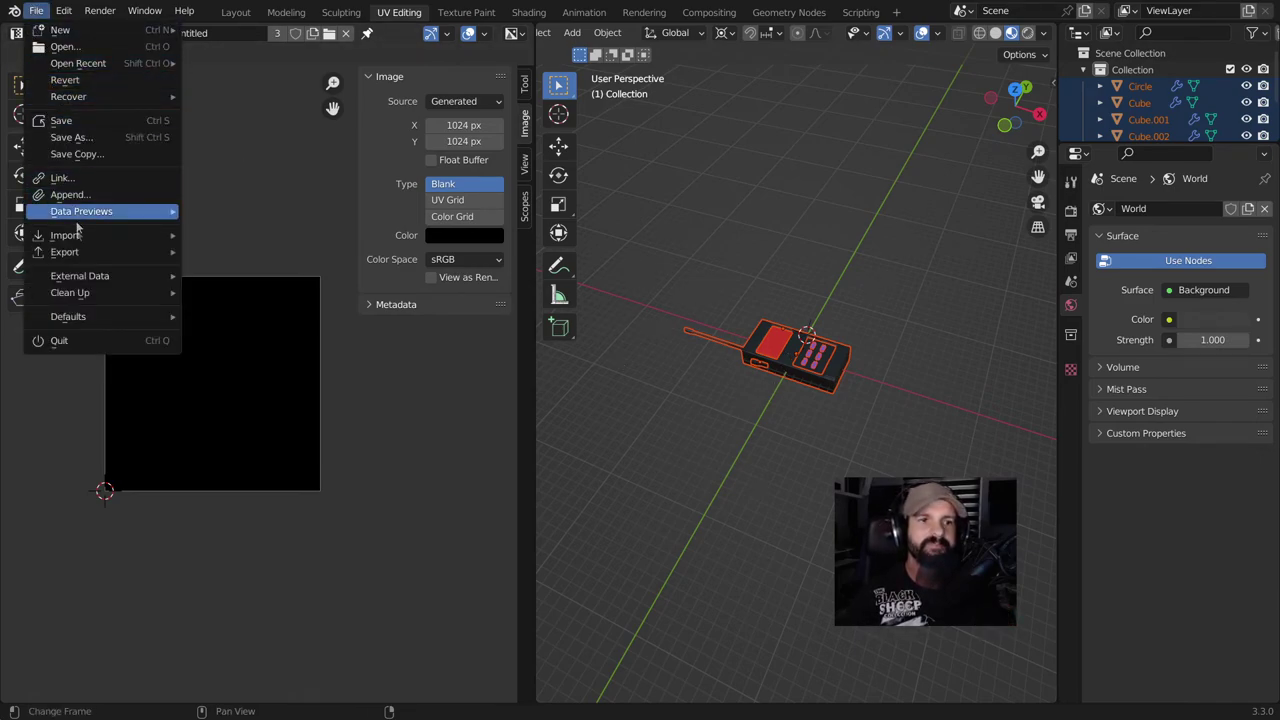
mouse_move(78, 254)
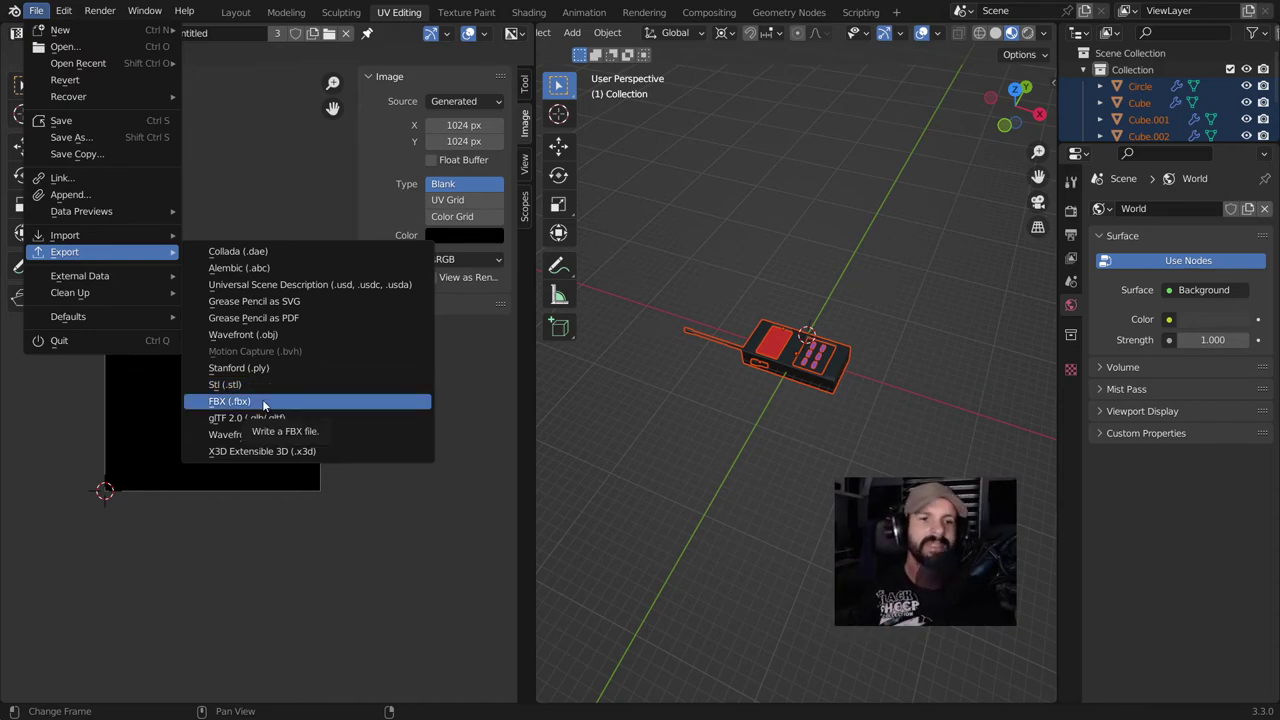
left_click(45, 17)
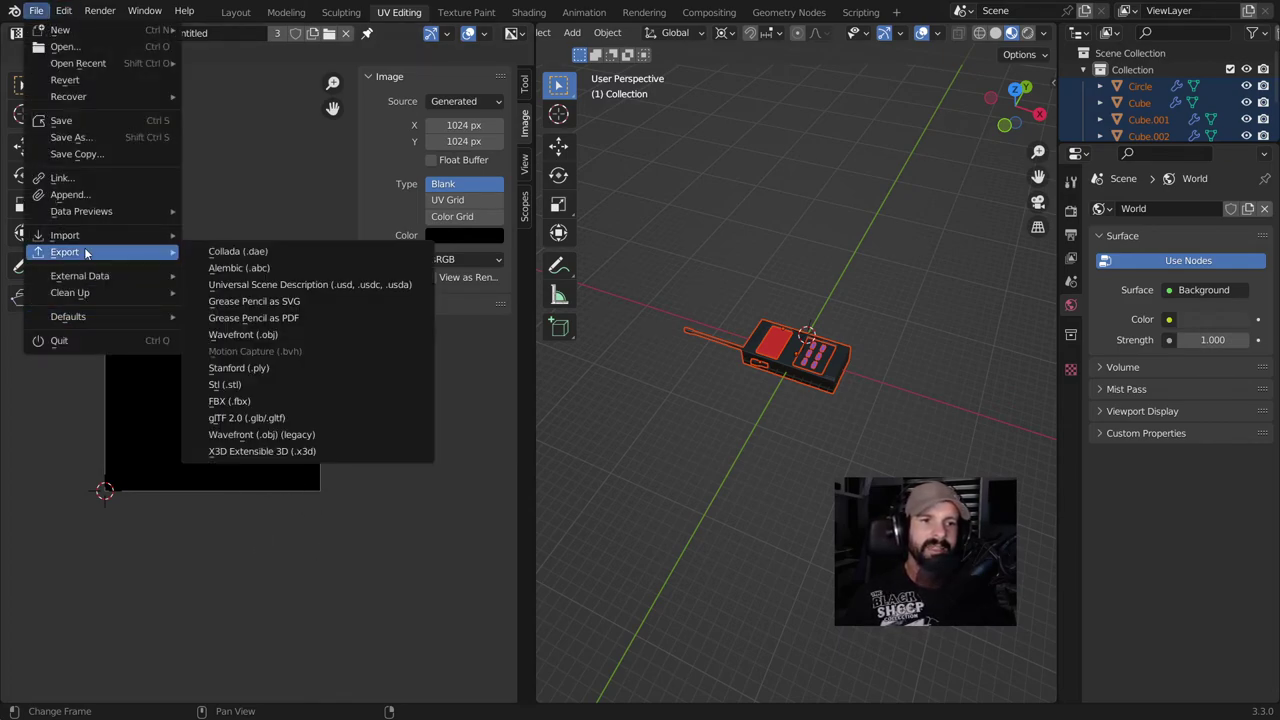
left_click(228, 401)
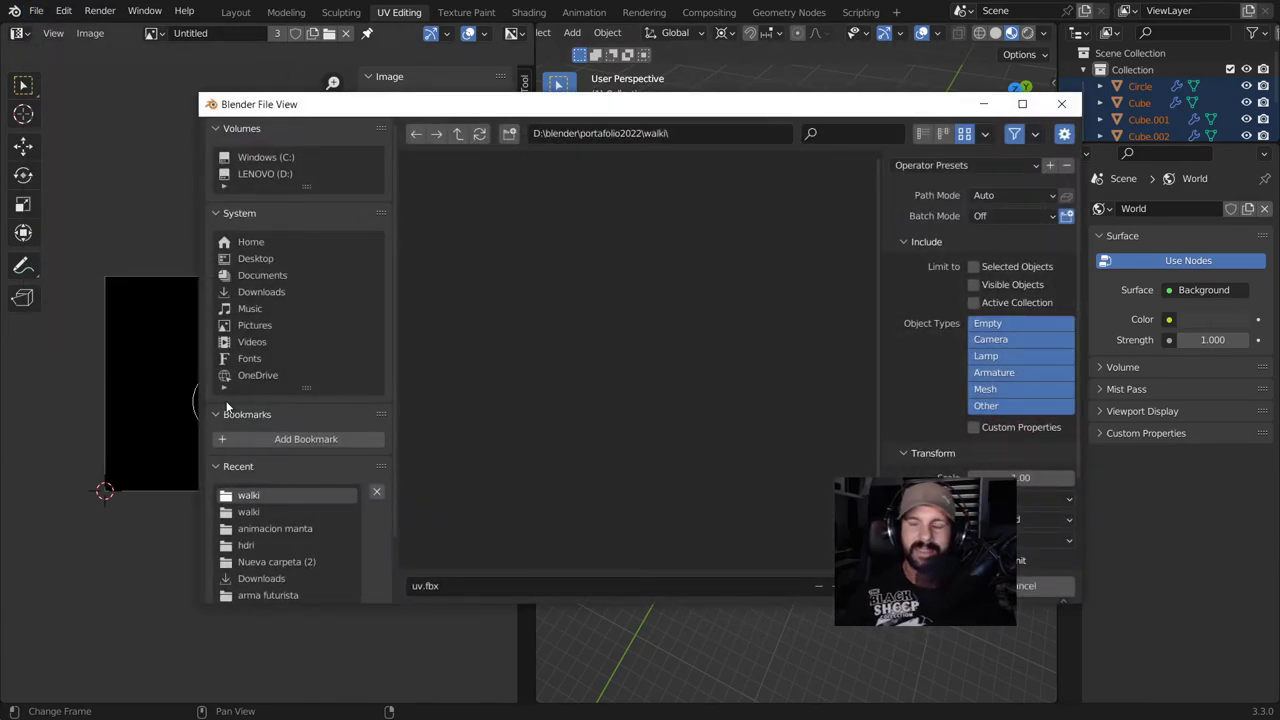
left_click_drag(756, 113, 700, 124)
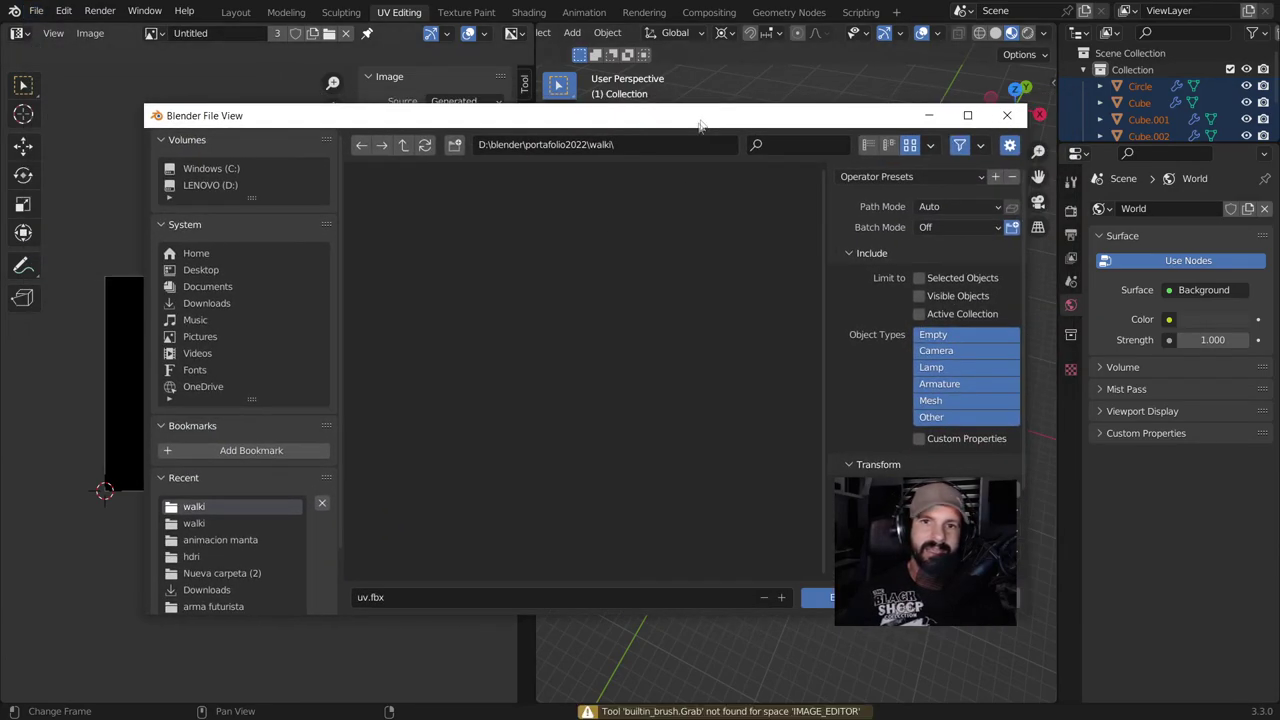
Create a folder named TEXTURAS inside the walki folder and open it as the export destination.
left_click(455, 147)
type("TEXTURA")
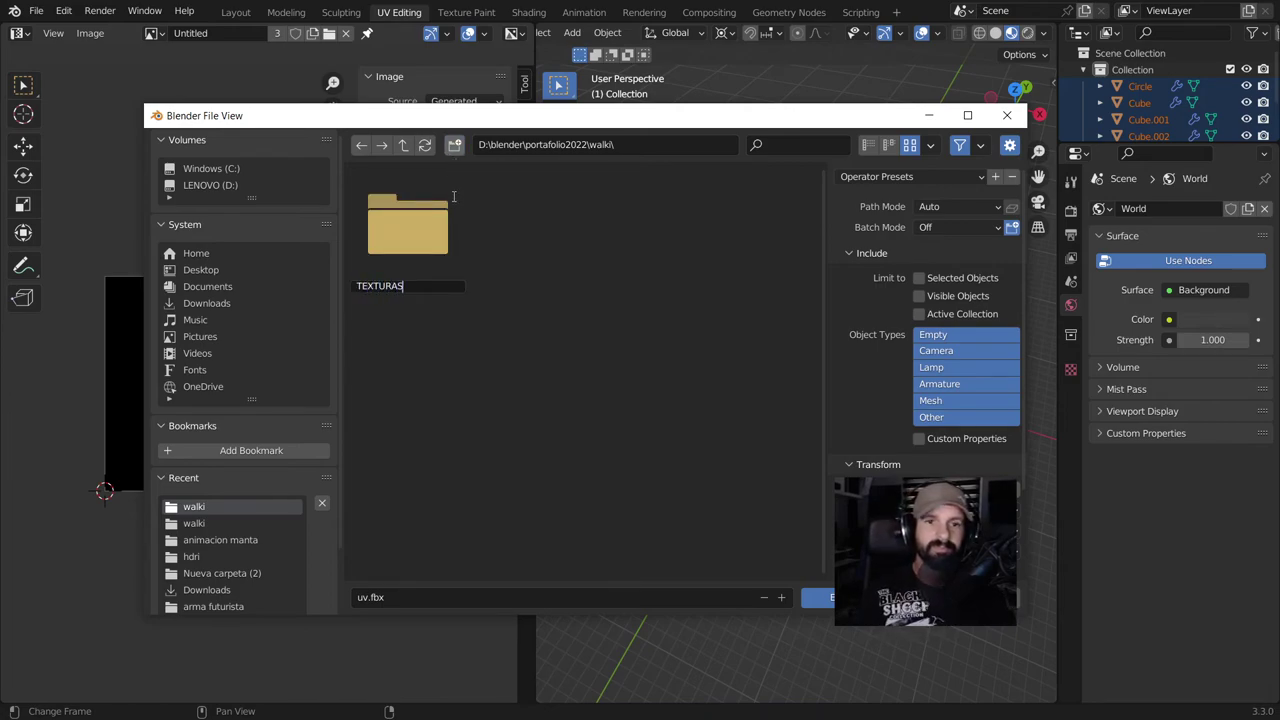
type("S")
key("Return")
double_click(440, 243)
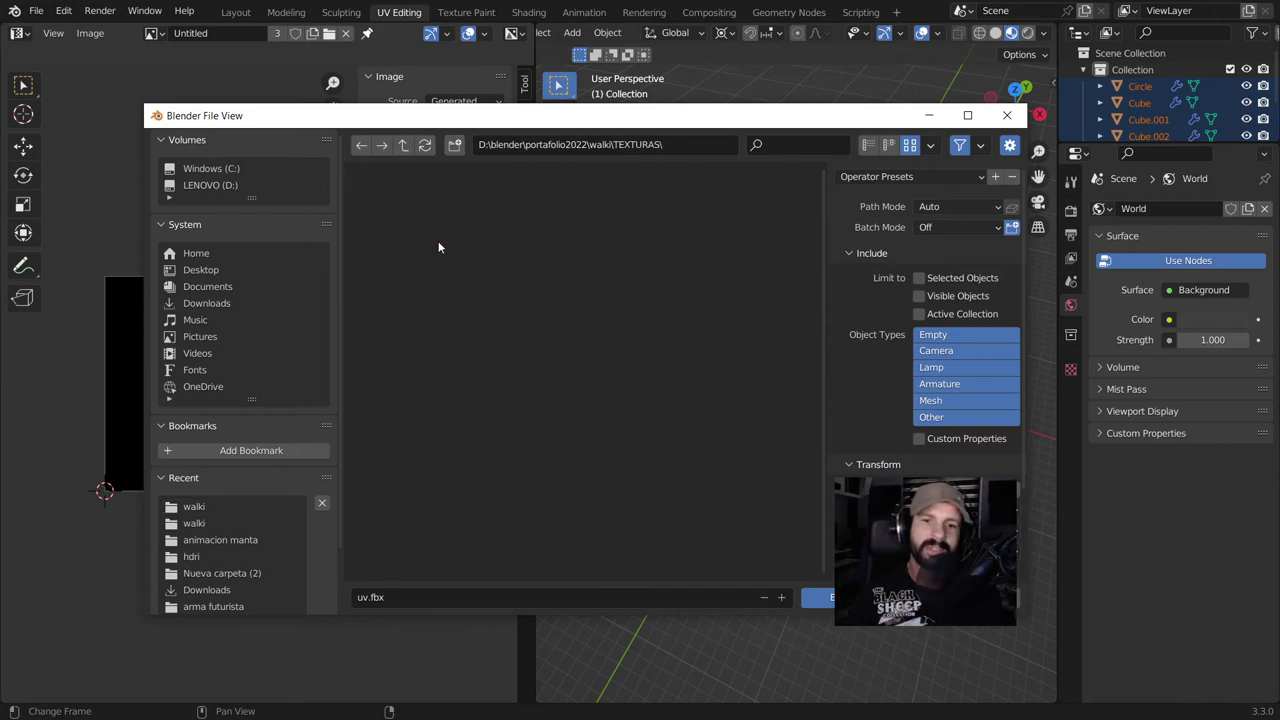
Name the export file PARASUBSTANCE.fbx and limit the export to Selected Objects.
left_click(362, 598)
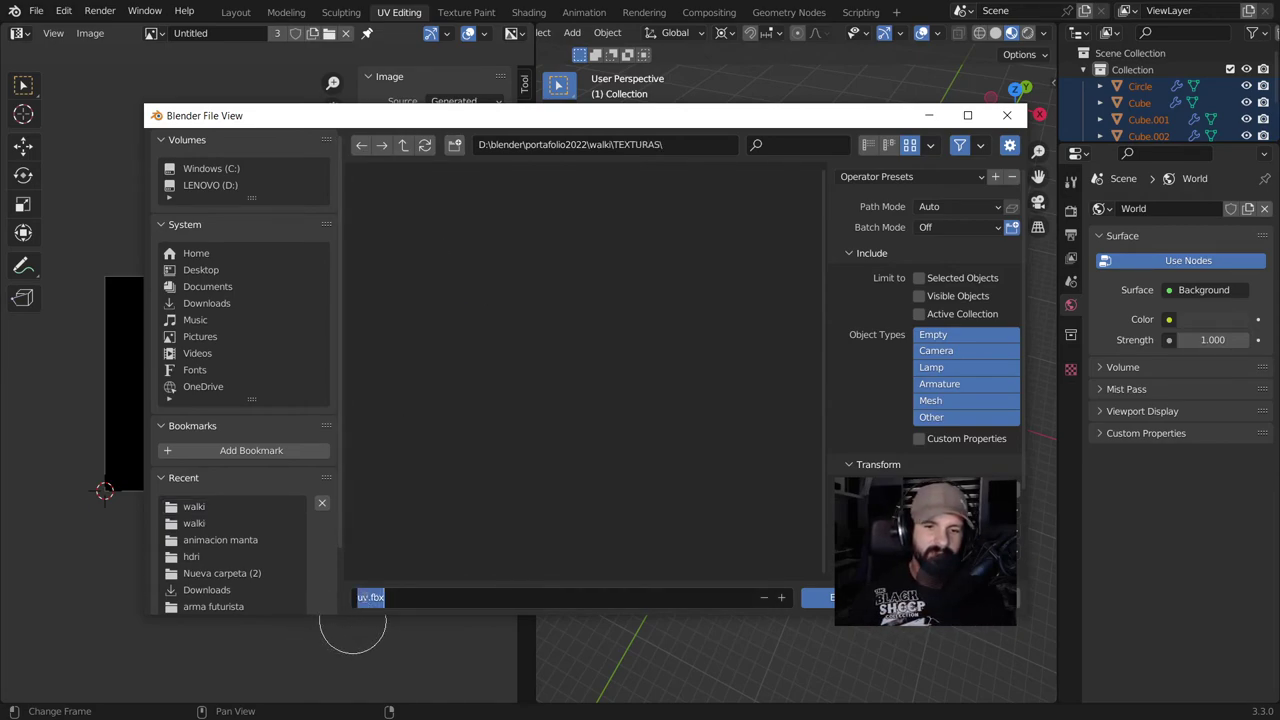
left_click_drag(367, 597, 346, 597)
type("PARAS")
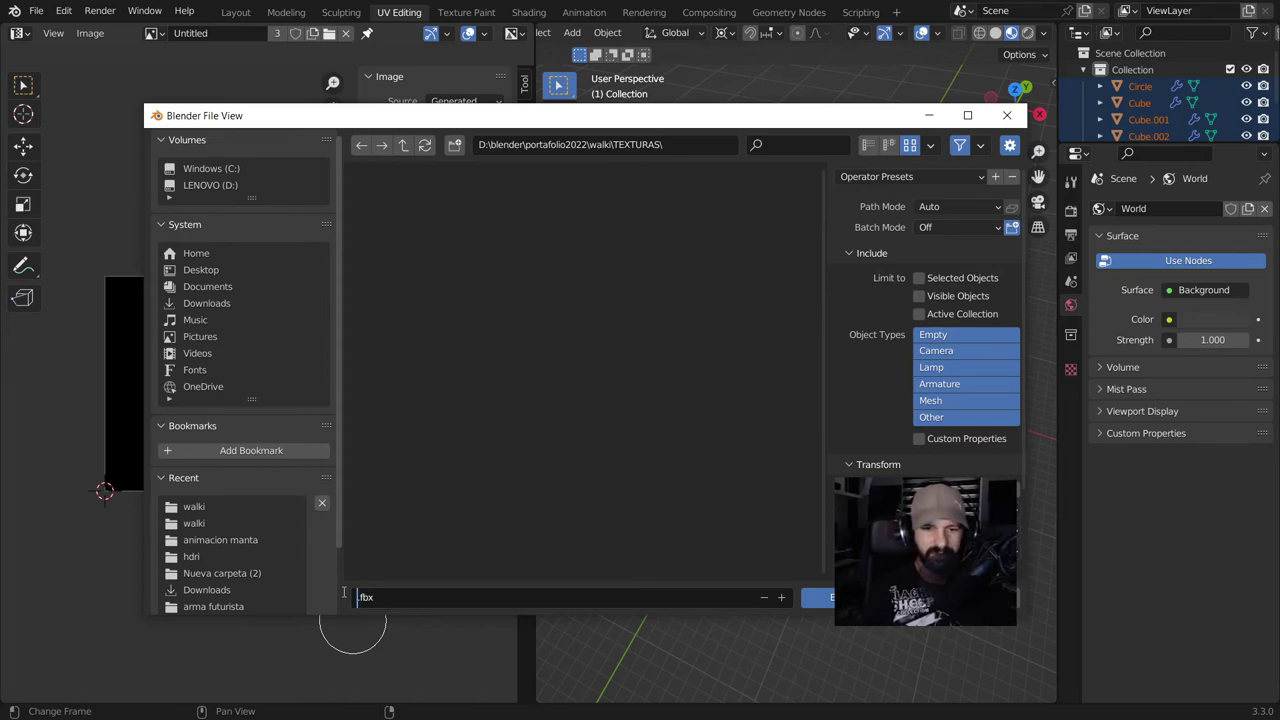
type("UBSTANCE")
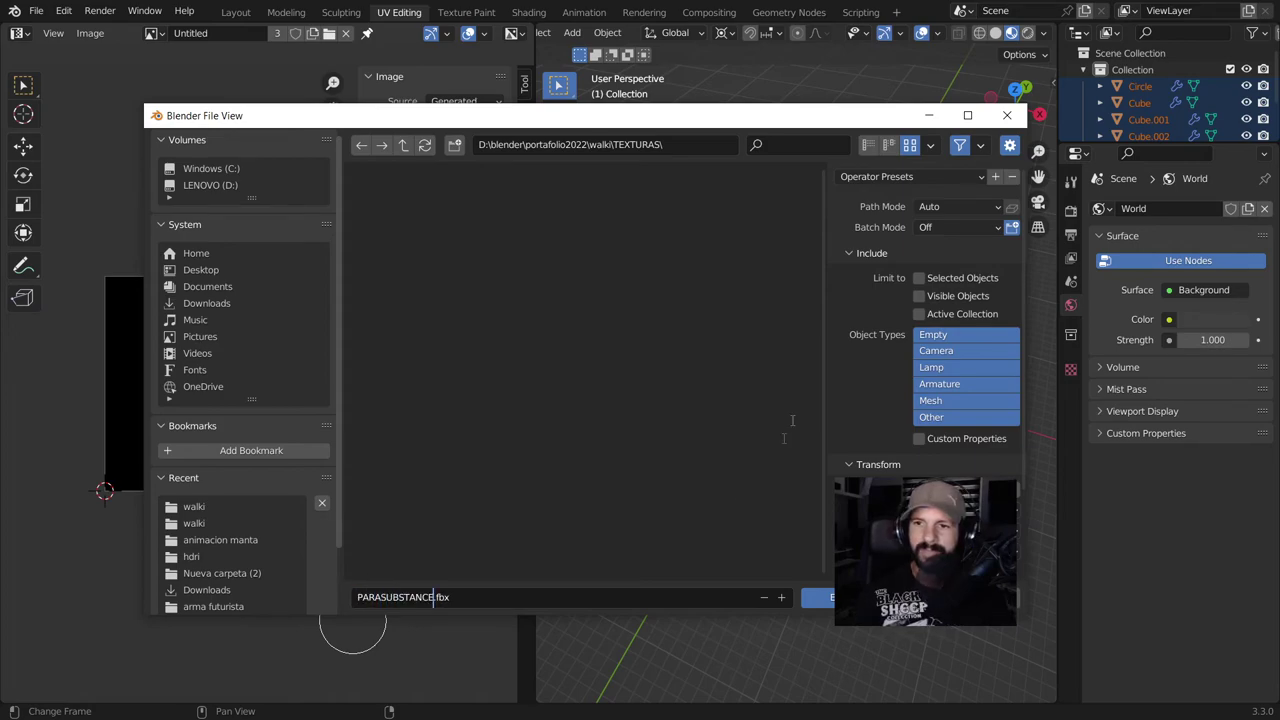
left_click(923, 280)
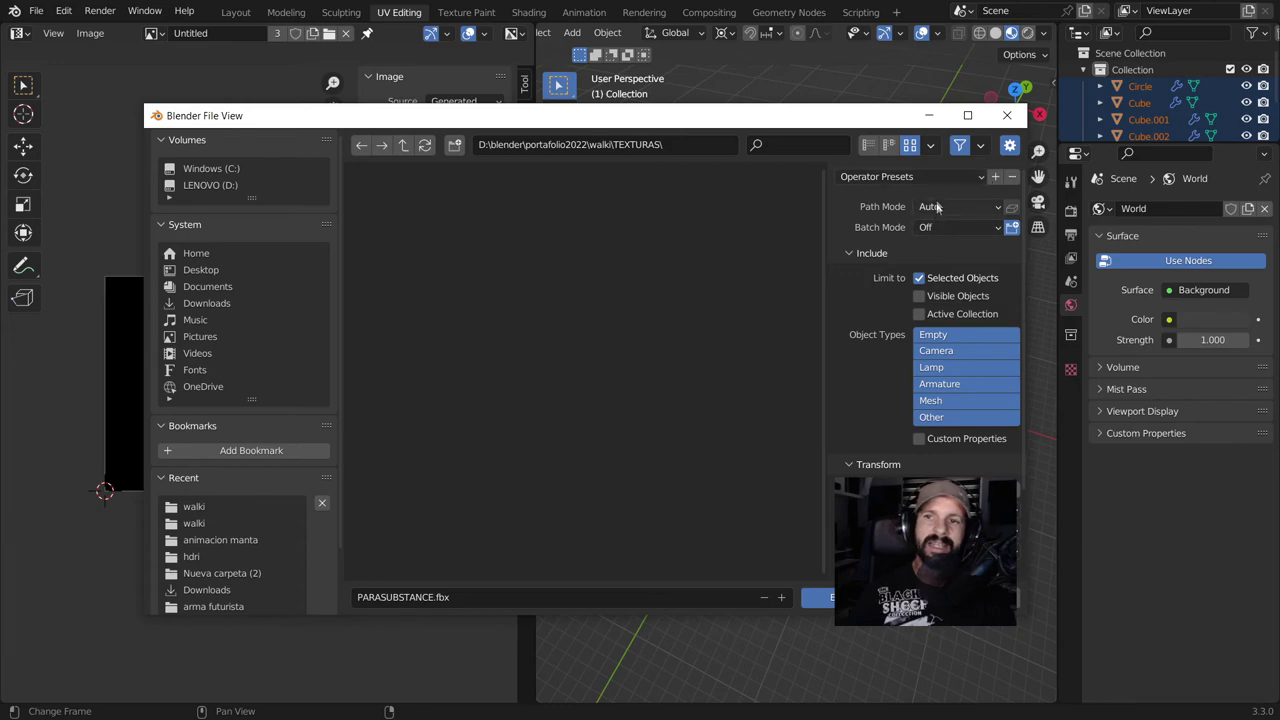
Save the FBX export settings as the operator preset PARA SUBSTANCE and export the file with it.
left_click(996, 178)
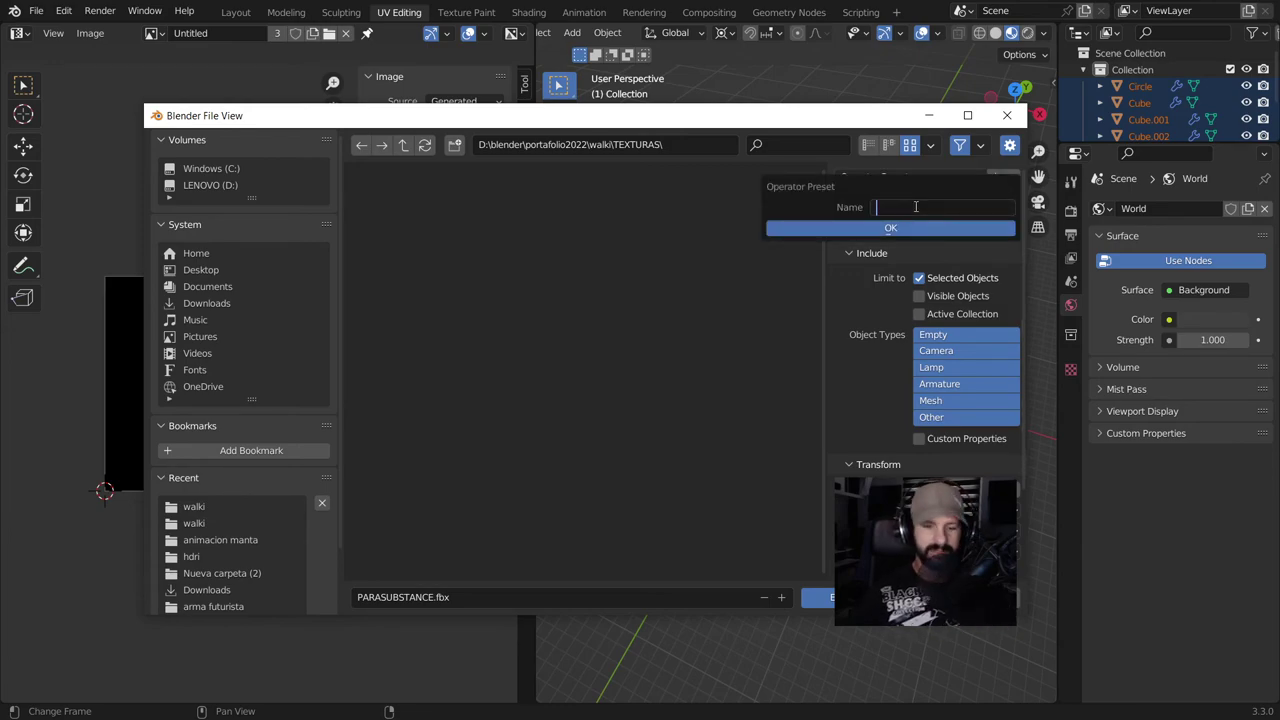
type("PARA SUBSTANCE")
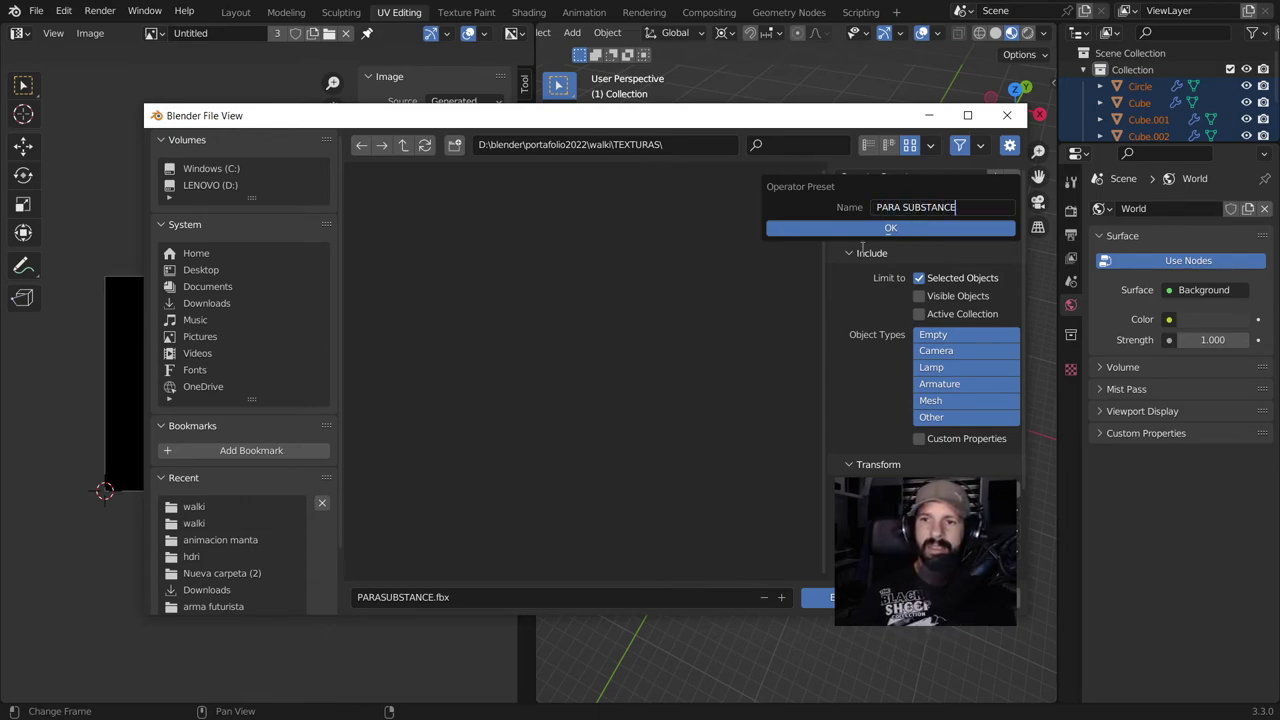
key("Return")
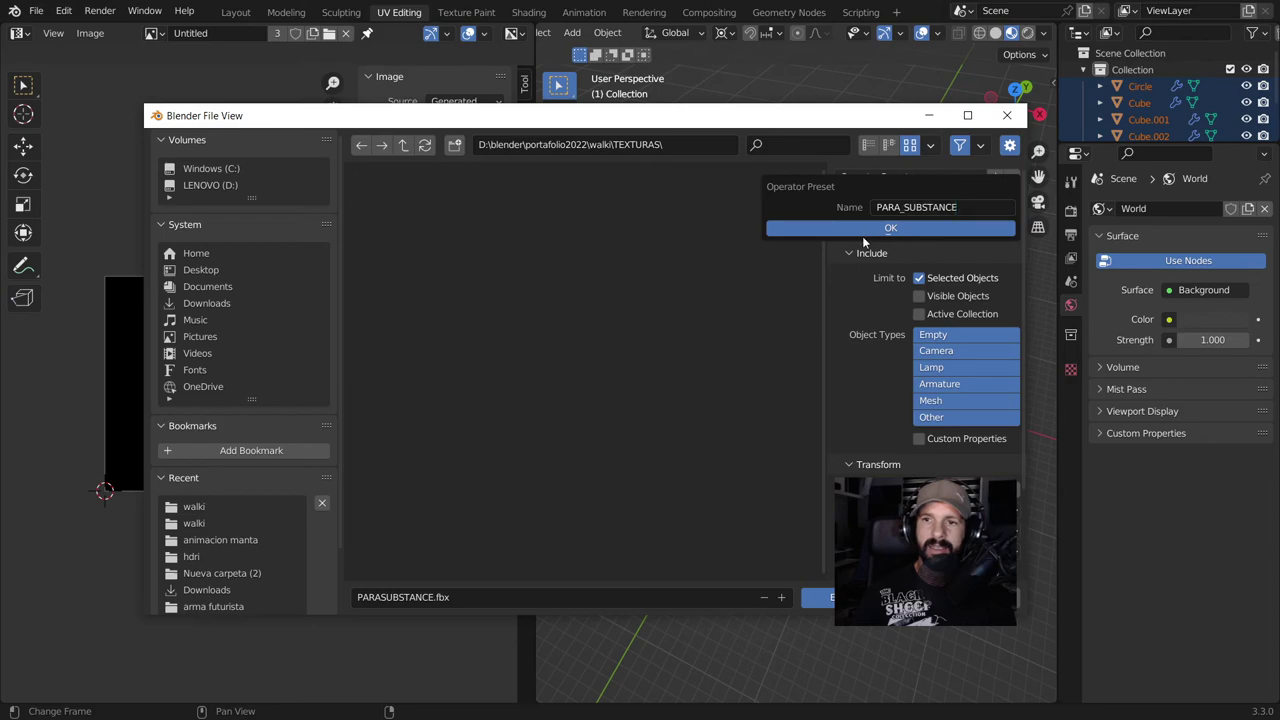
left_click(879, 228)
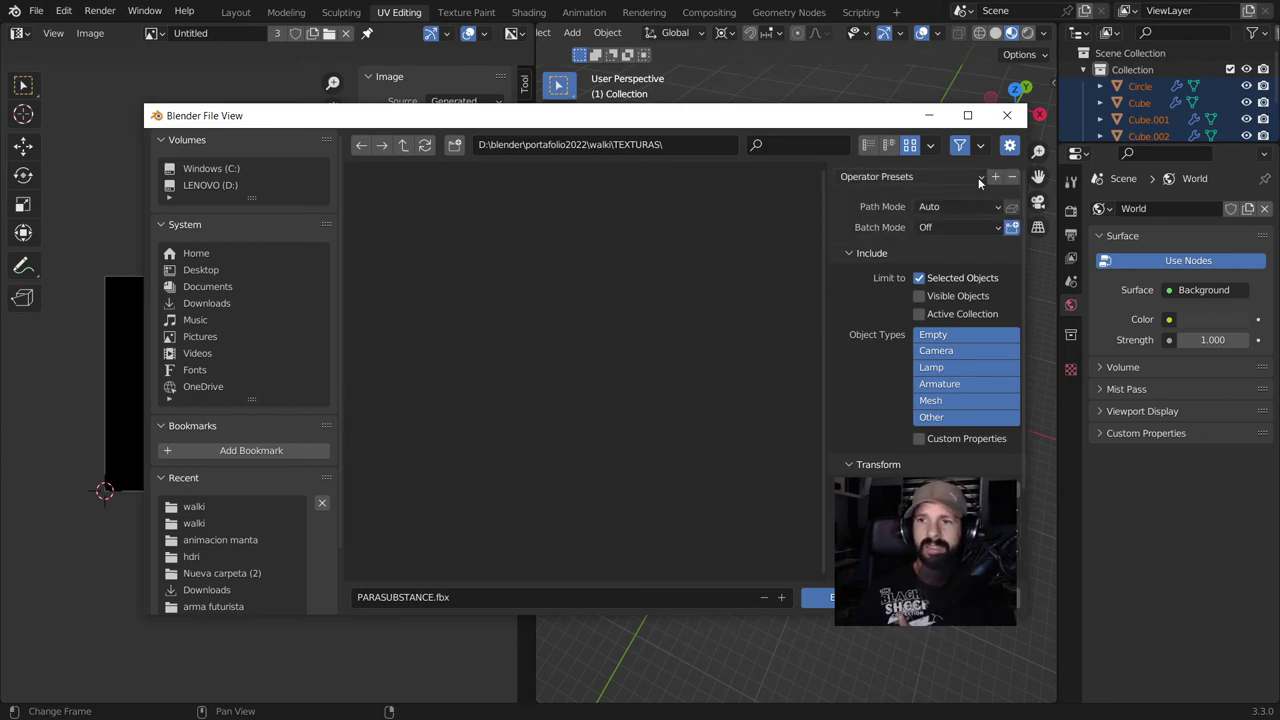
left_click(940, 176)
left_click(832, 220)
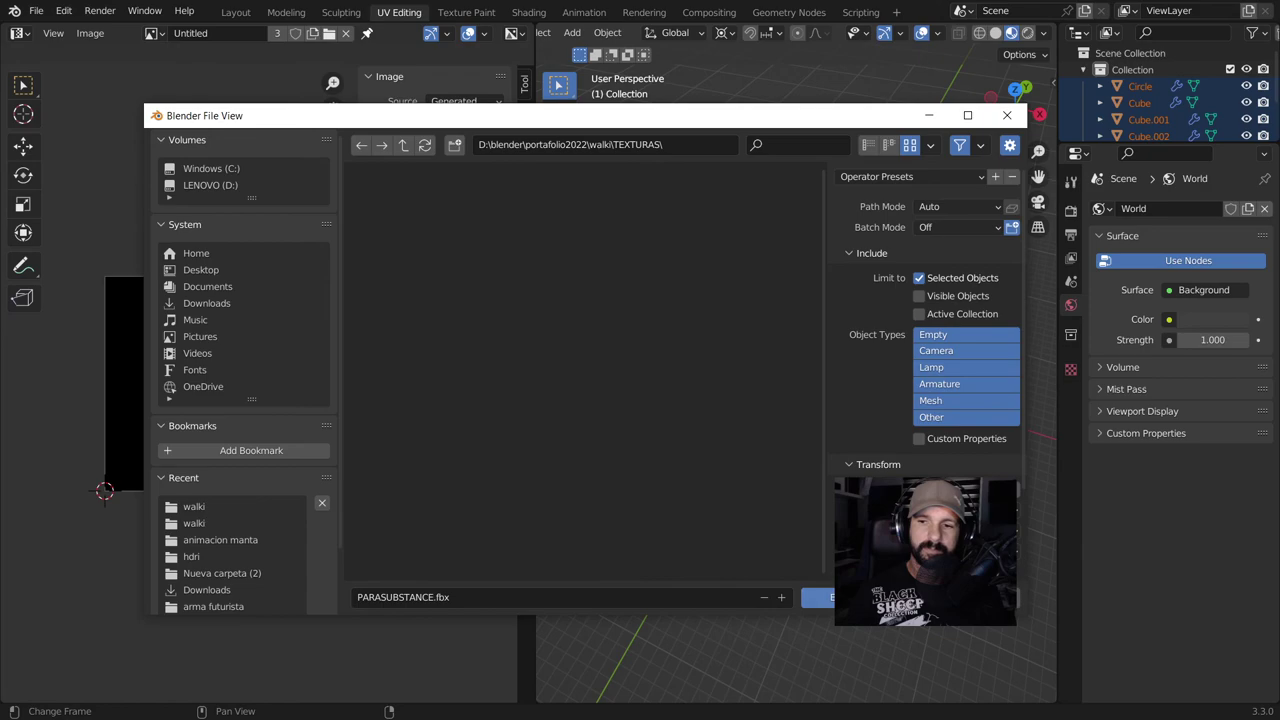
left_click(850, 597)
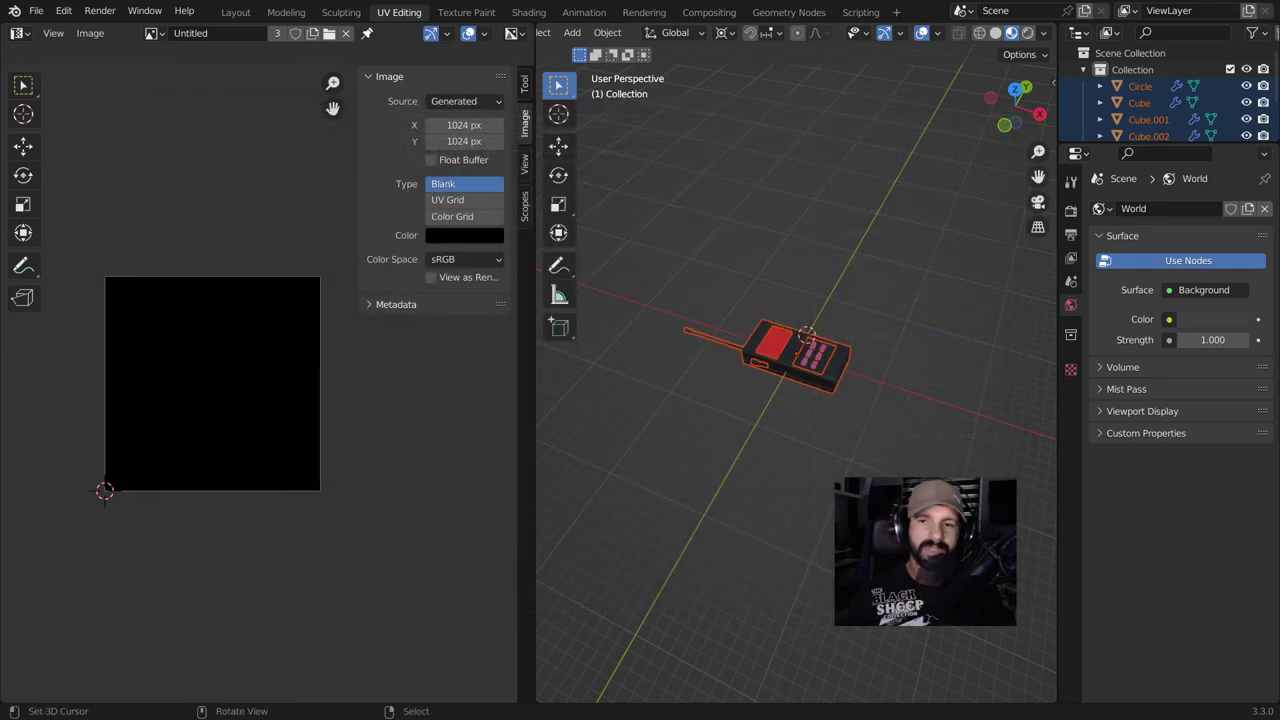
Check the saved PARA SUBSTANCE preset in the FBX export settings and close them without exporting.
left_click(36, 11)
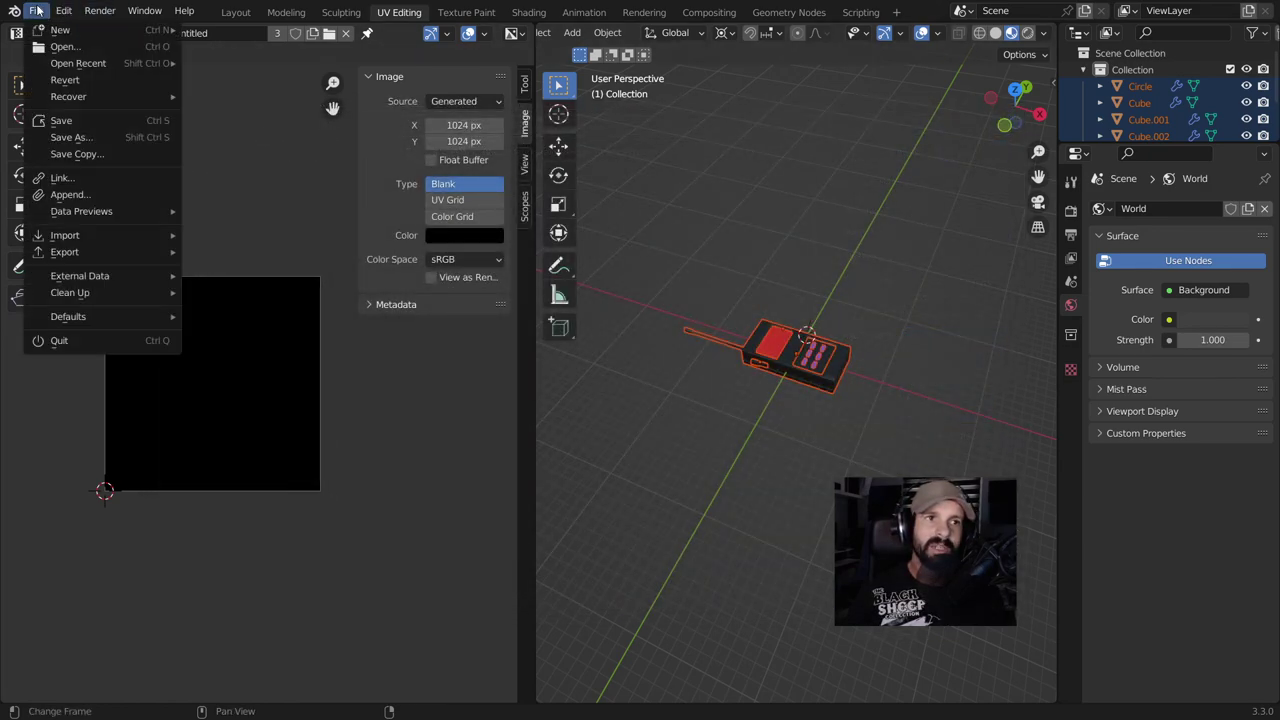
mouse_move(72, 256)
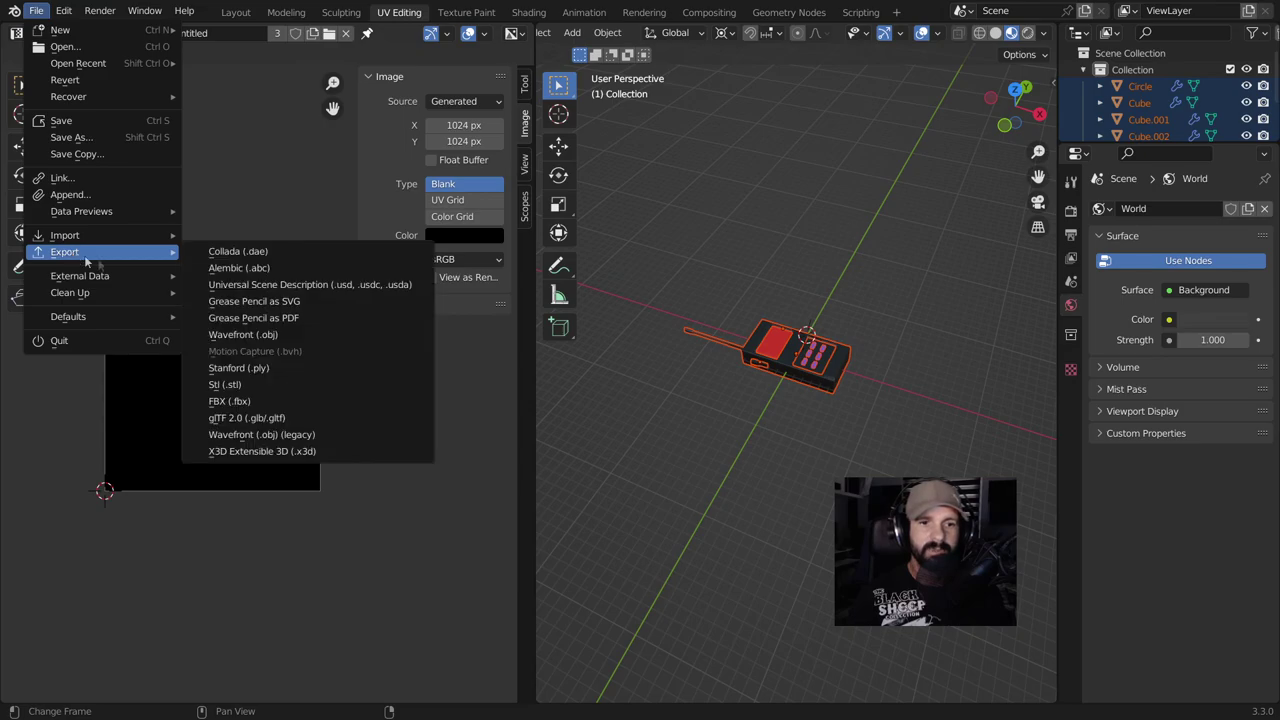
left_click(251, 400)
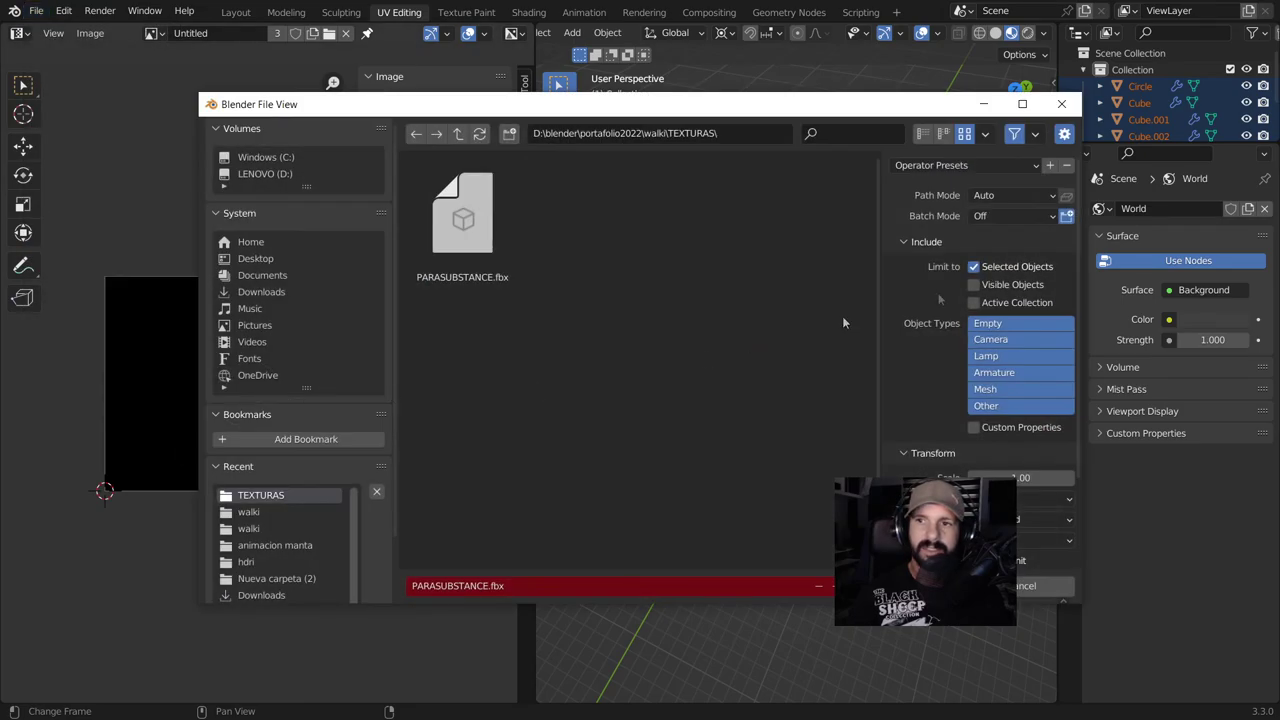
left_click(1034, 168)
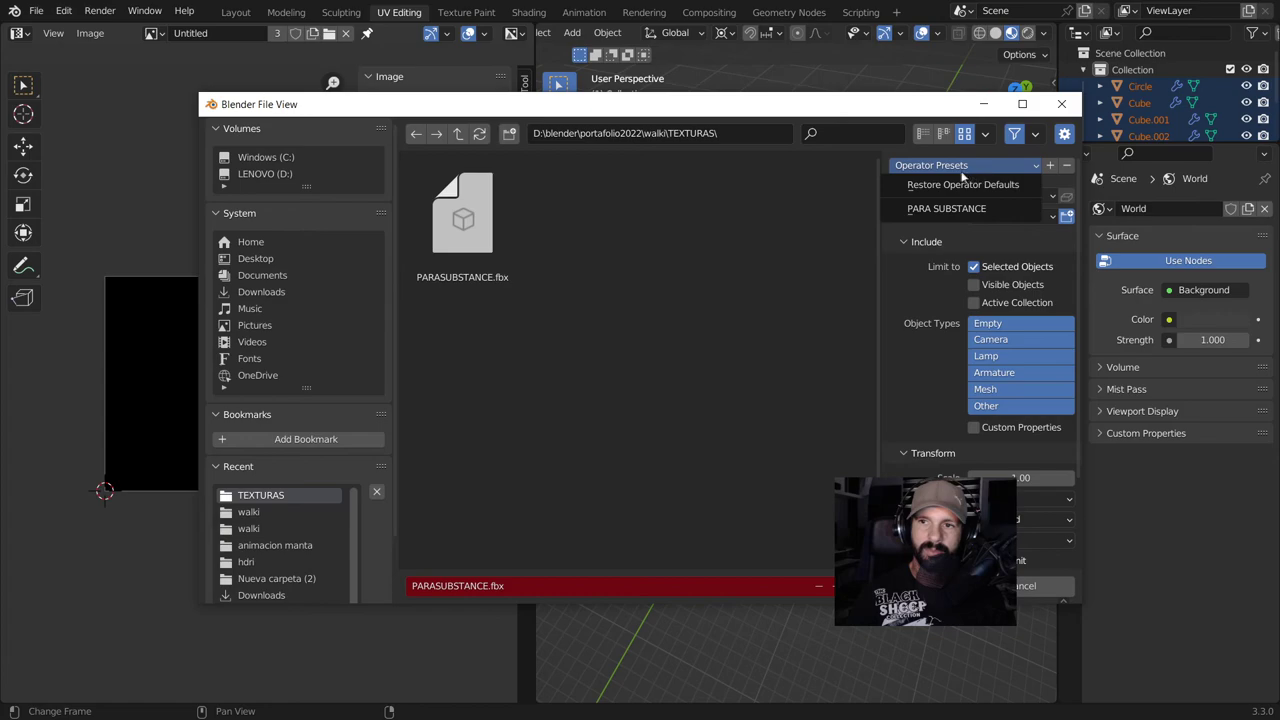
left_click(928, 209)
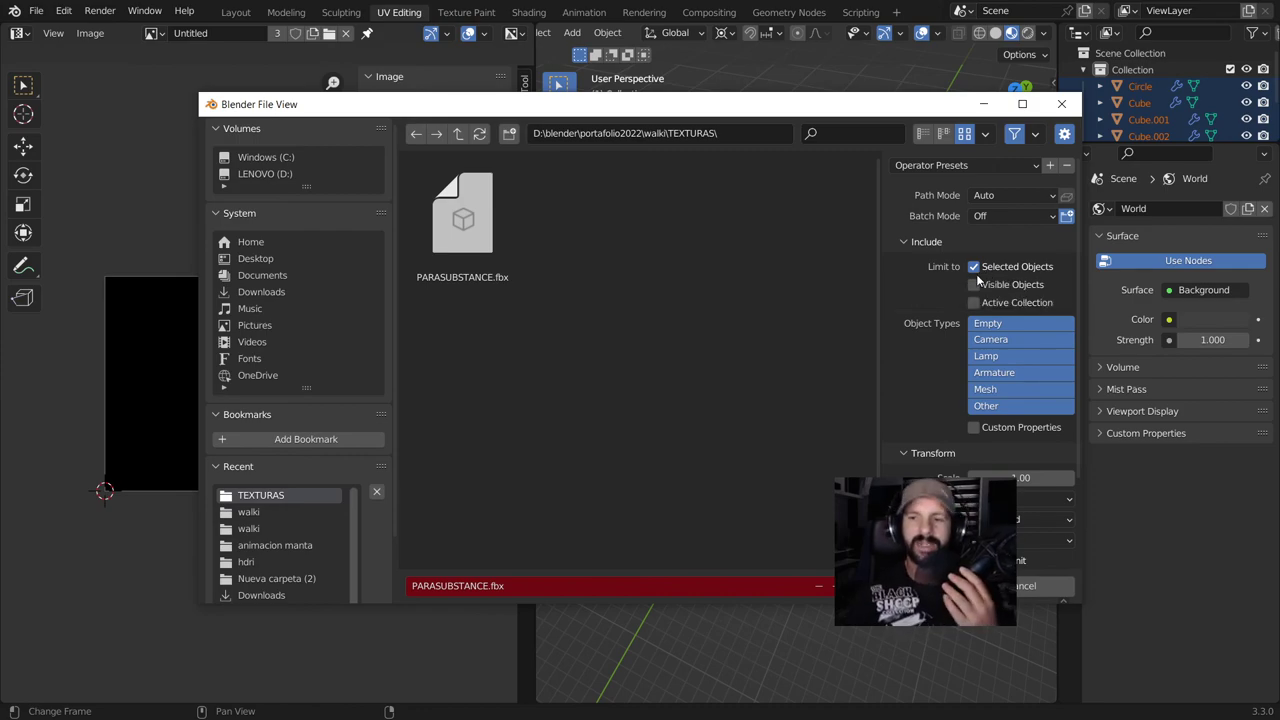
left_click(1062, 104)
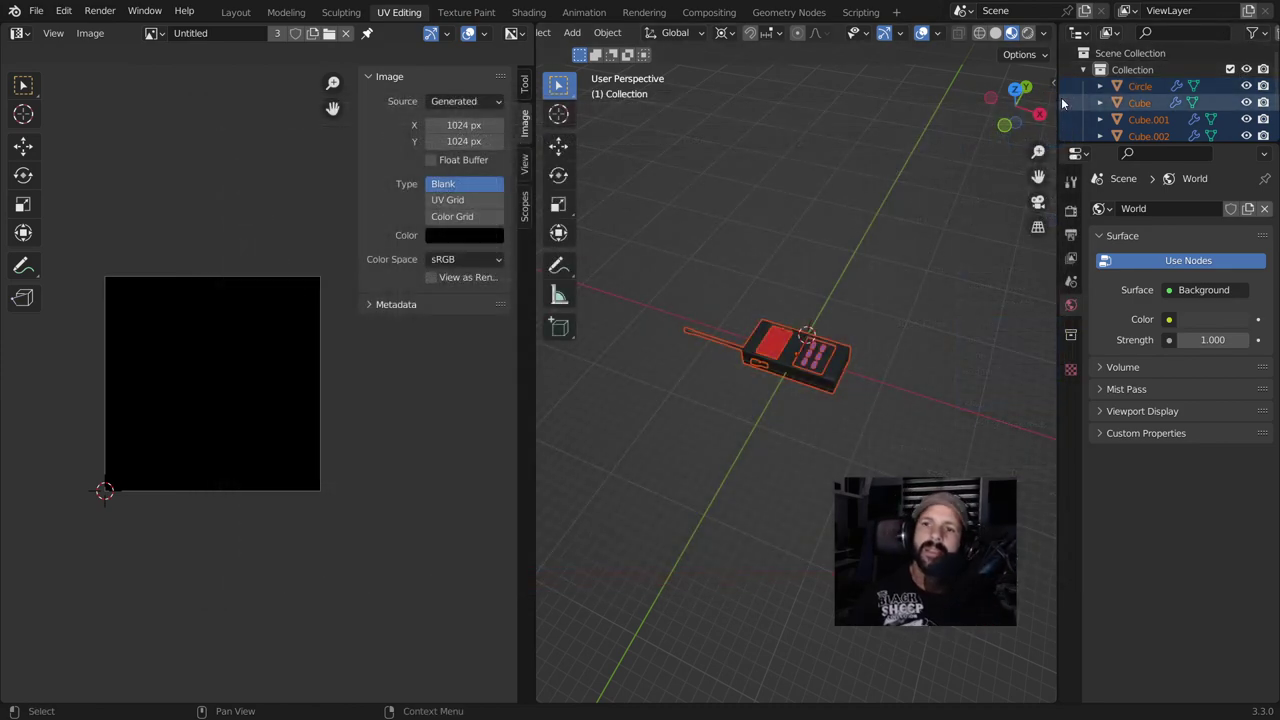